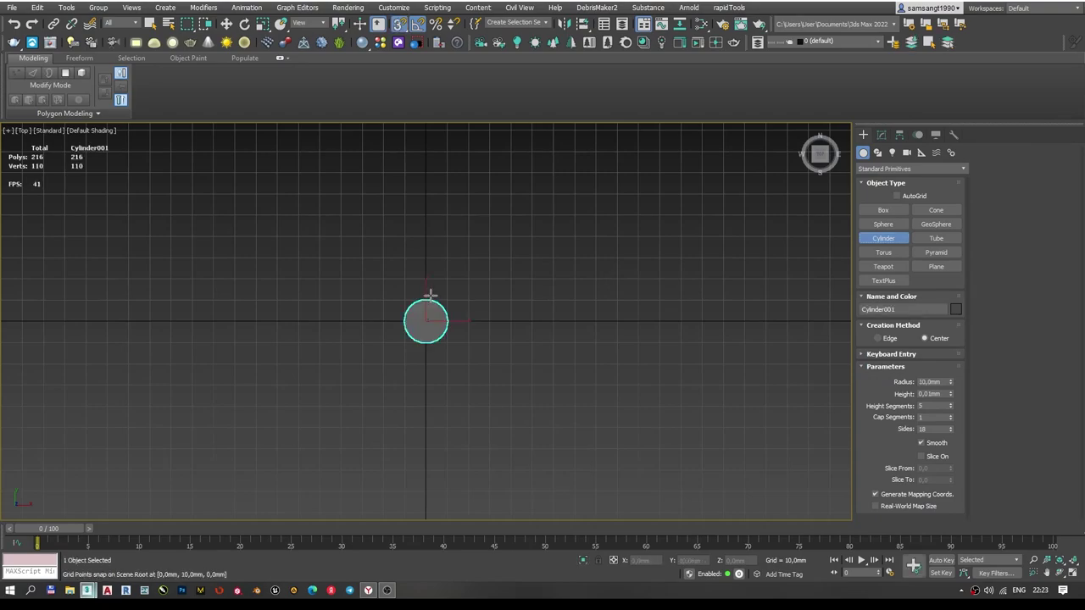
Raise the cylinder to 500mm tall with one height segment and edges shown.
{"action": "middle_click_drag", "start_coordinate": [440, 256], "coordinate": [509, 305], "text": "alt"}
{"action": "left_click", "coordinate": [881, 134]}
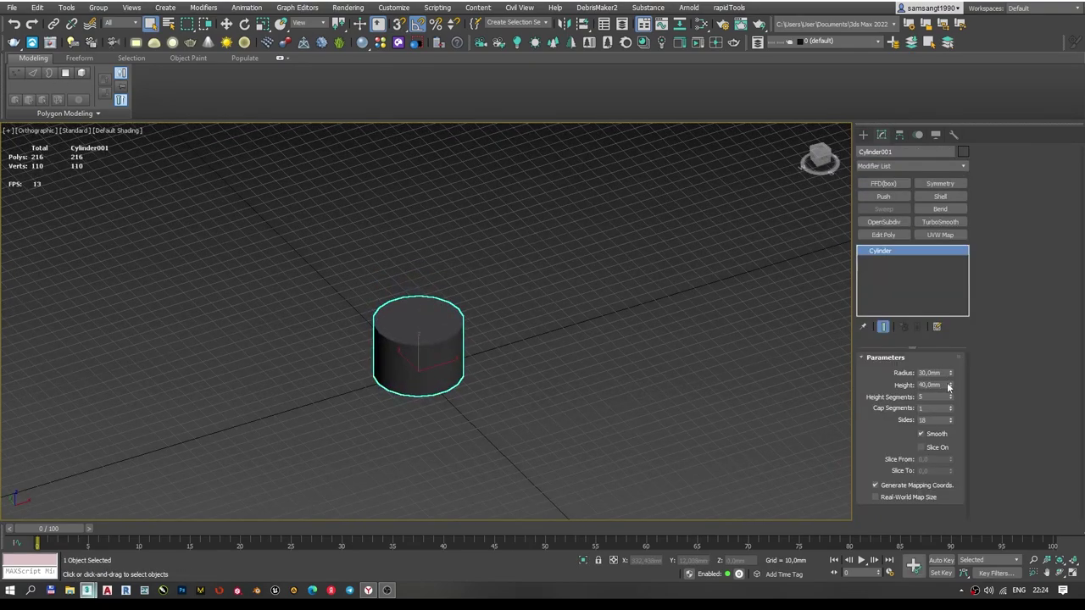
{"action": "left_click_drag", "start_coordinate": [950, 385], "coordinate": [951, 339]}
{"action": "type", "text": "500"}
{"action": "key", "text": "Return"}
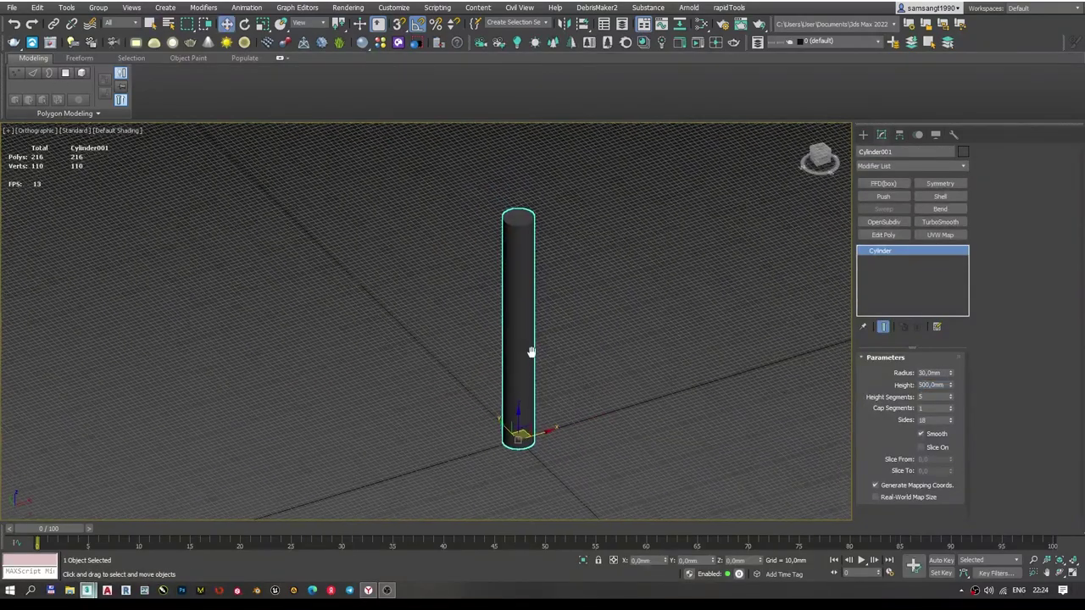
{"action": "right_click", "coordinate": [950, 397]}
{"action": "key", "text": "F4"}
{"action": "key", "text": "w"}
Add an Edit Poly modifier and extrude the cylinder's top face upward.
{"action": "left_click", "coordinate": [883, 234]}
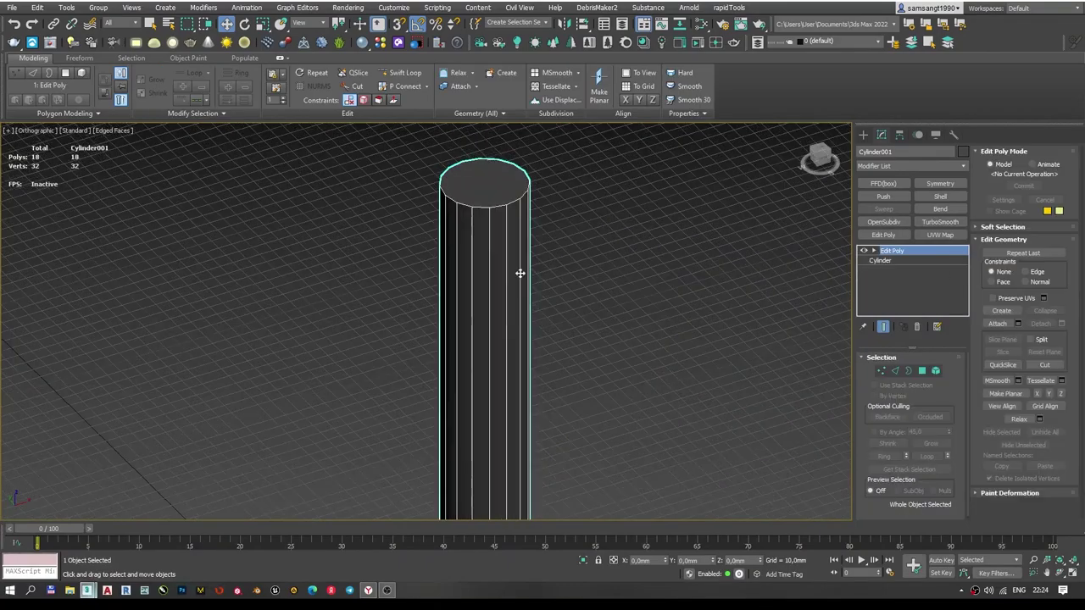
{"action": "key", "text": "4"}
{"action": "left_click", "coordinate": [528, 249]}
{"action": "scroll", "coordinate": [528, 249], "scroll_direction": "up", "scroll_amount": 2}
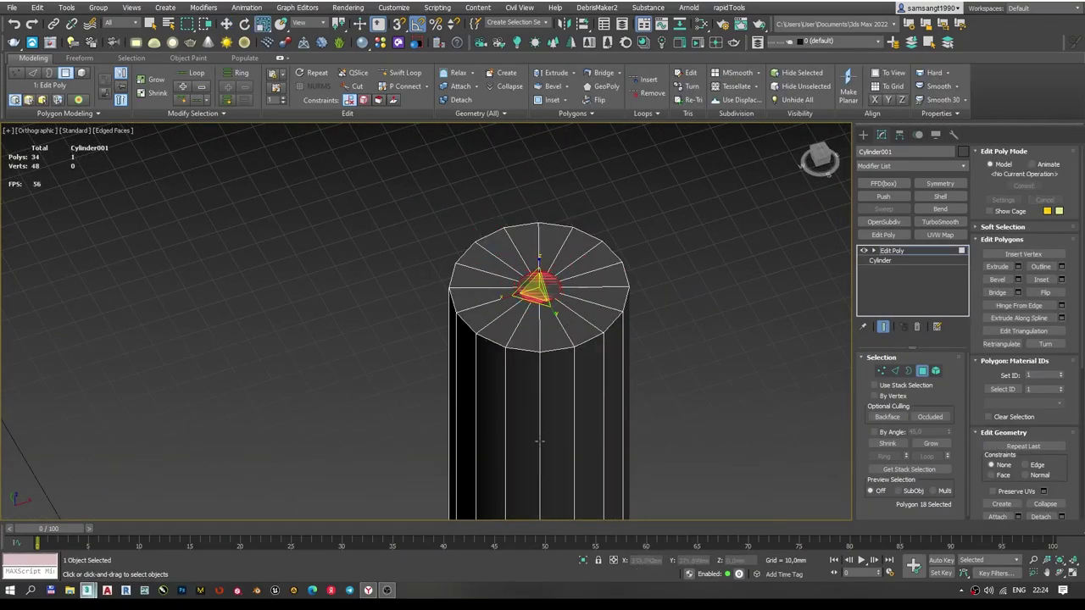
{"action": "scroll", "coordinate": [539, 440], "scroll_direction": "down", "scroll_amount": 3}
{"action": "left_click_drag", "start_coordinate": [562, 116], "coordinate": [533, 197], "text": "shift"}
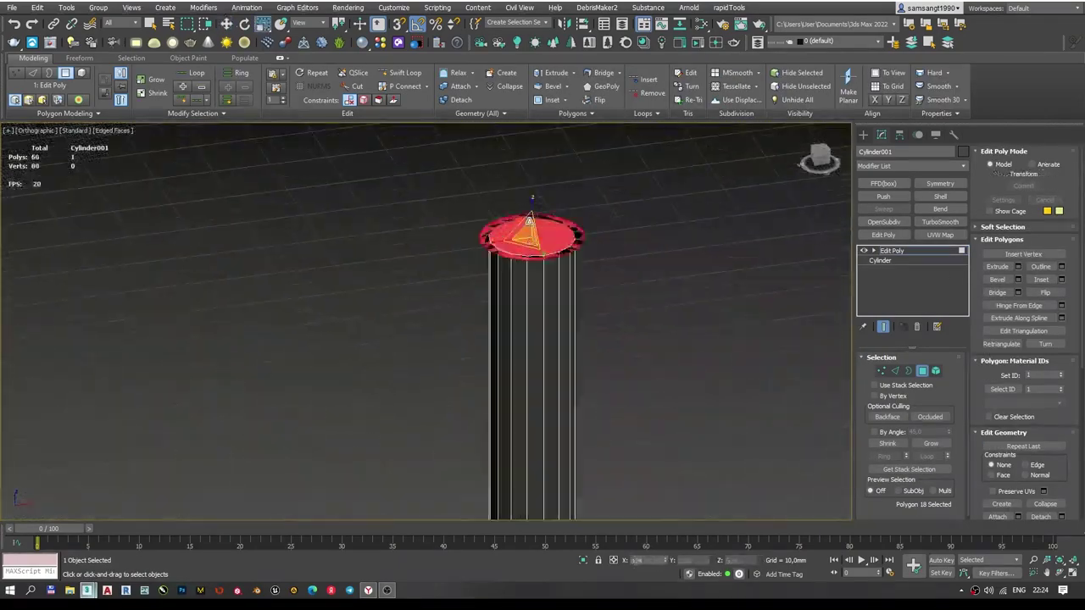
Select the top vertices and inset the top polygon into a smaller one.
{"action": "key", "text": "1"}
{"action": "scroll", "coordinate": [551, 269], "scroll_direction": "up", "scroll_amount": 2}
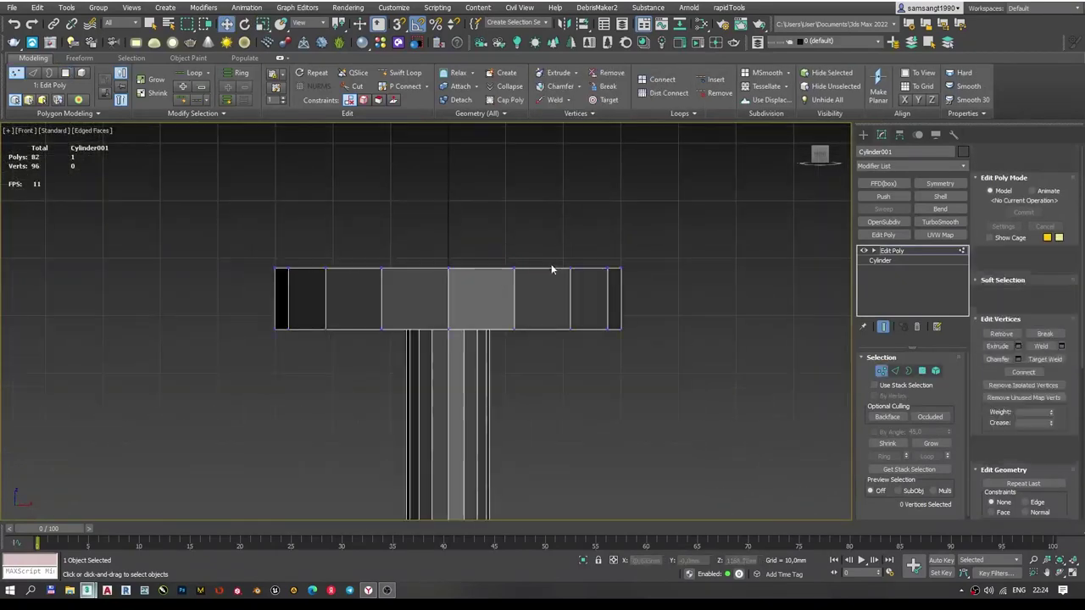
{"action": "mouse_move", "coordinate": [396, 326]}
{"action": "middle_mouse_down", "text": "alt"}
{"action": "mouse_move", "coordinate": [435, 289]}
{"action": "mouse_move", "coordinate": [403, 299]}
{"action": "middle_mouse_up", "text": "alt"}
{"action": "key", "text": "f"}
{"action": "key", "text": "4"}
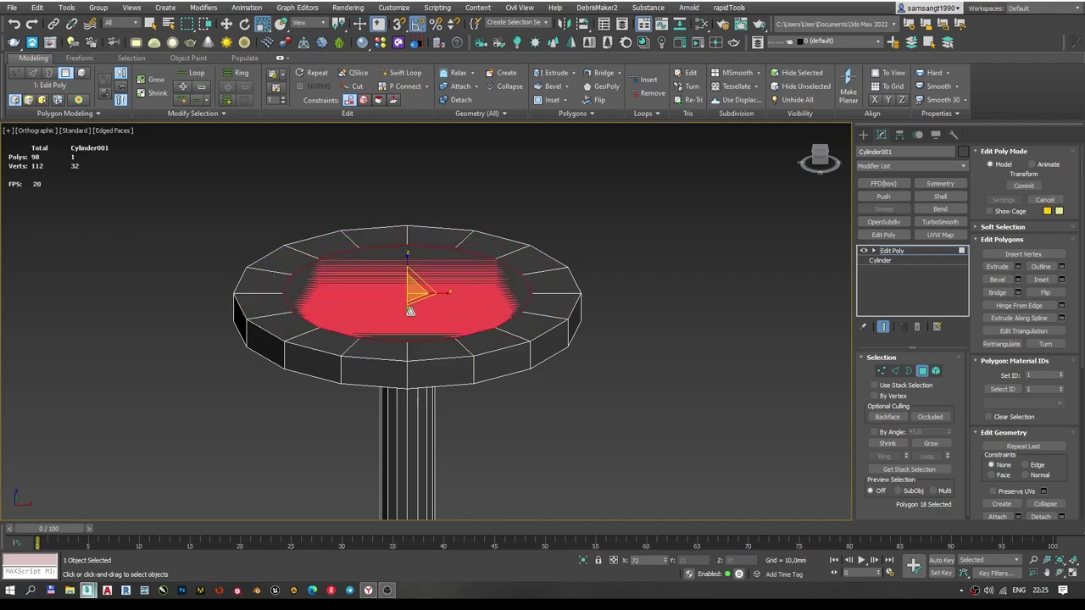
{"action": "left_click_drag", "start_coordinate": [421, 268], "coordinate": [424, 292]}
Chamfer the rim edges of the top disk.
{"action": "key", "text": "2"}
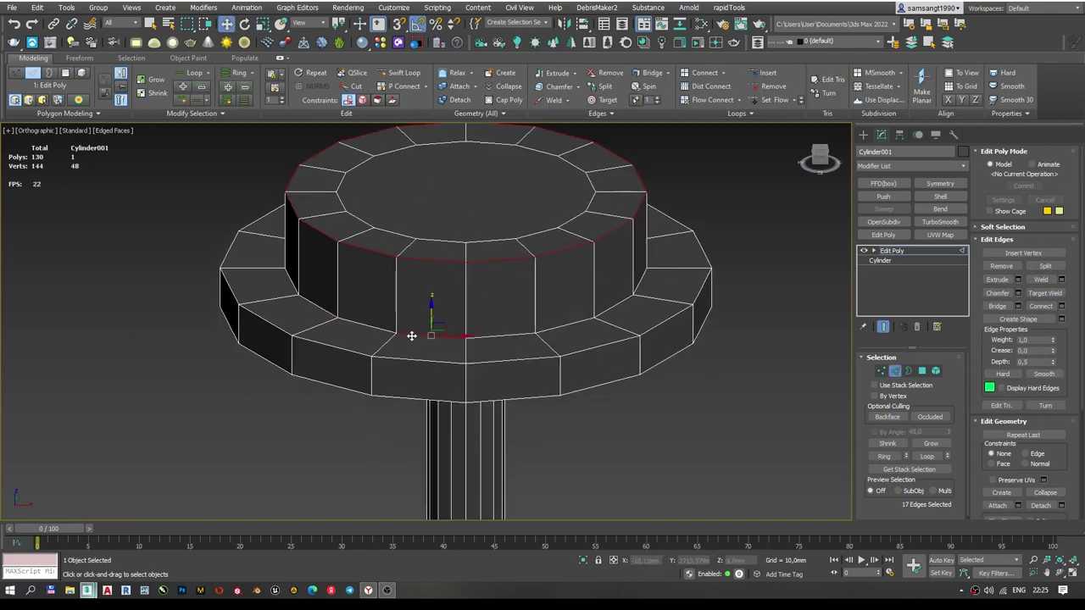
{"action": "mouse_move", "coordinate": [432, 302]}
{"action": "middle_mouse_down", "text": "alt"}
{"action": "mouse_move", "coordinate": [412, 358]}
{"action": "mouse_move", "coordinate": [605, 237]}
{"action": "middle_mouse_up", "text": "alt"}
{"action": "scroll", "coordinate": [497, 307], "scroll_direction": "down", "scroll_amount": 3}
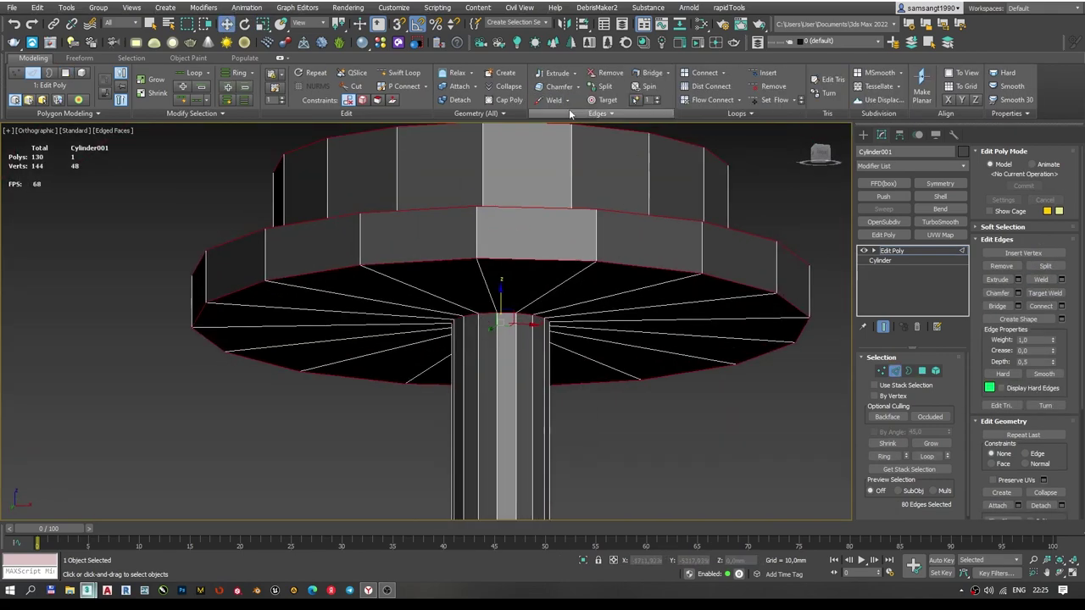
{"action": "scroll", "coordinate": [497, 307], "scroll_direction": "up", "scroll_amount": 3}
{"action": "key", "text": "ctrl+shift+c"}
{"action": "left_click", "coordinate": [536, 357]}
{"action": "mouse_move", "coordinate": [536, 357]}
{"action": "middle_mouse_down", "text": "alt"}
{"action": "mouse_move", "coordinate": [553, 342]}
{"action": "mouse_move", "coordinate": [516, 327]}
{"action": "mouse_move", "coordinate": [515, 388]}
{"action": "mouse_move", "coordinate": [542, 254]}
{"action": "mouse_move", "coordinate": [593, 322]}
{"action": "middle_mouse_up", "text": "alt"}
Insert an edge loop around the stem and preview it with subdivision smoothing.
{"action": "left_click", "coordinate": [542, 254]}
{"action": "left_click", "coordinate": [884, 222]}
{"action": "scroll", "coordinate": [467, 293], "scroll_direction": "down", "scroll_amount": 5}
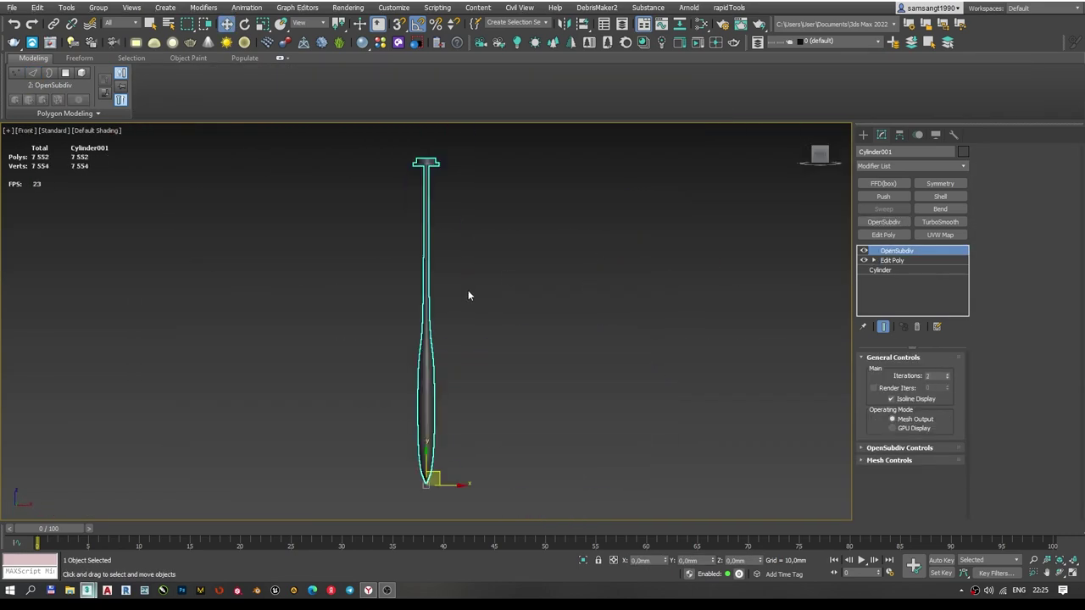
{"action": "scroll", "coordinate": [431, 364], "scroll_direction": "up", "scroll_amount": 5}
{"action": "key", "text": "ctrl+z"}
{"action": "scroll", "coordinate": [389, 354], "scroll_direction": "up", "scroll_amount": 2}
{"action": "scroll", "coordinate": [389, 354], "scroll_direction": "down", "scroll_amount": 3}
Inset the bottom cap and chamfer the edge rings around the base.
{"action": "middle_click_drag", "start_coordinate": [389, 354], "coordinate": [385, 337], "text": "alt"}
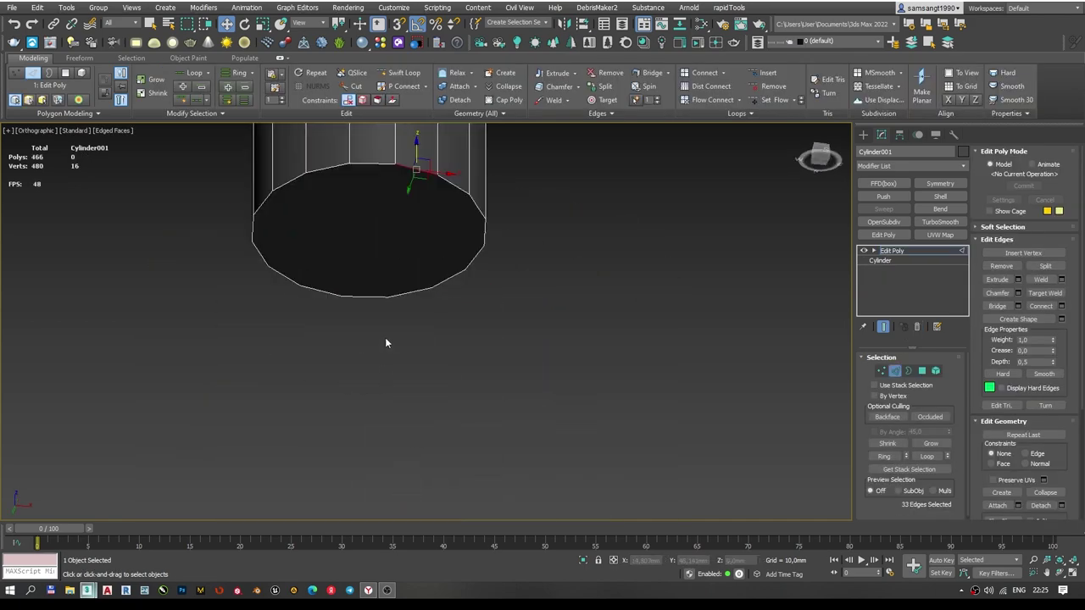
{"action": "key", "text": "4"}
{"action": "left_click", "coordinate": [385, 337]}
{"action": "key", "text": "2"}
{"action": "middle_click_drag", "start_coordinate": [456, 263], "coordinate": [369, 212], "text": "alt"}
{"action": "scroll", "coordinate": [340, 191], "scroll_direction": "up", "scroll_amount": 3}
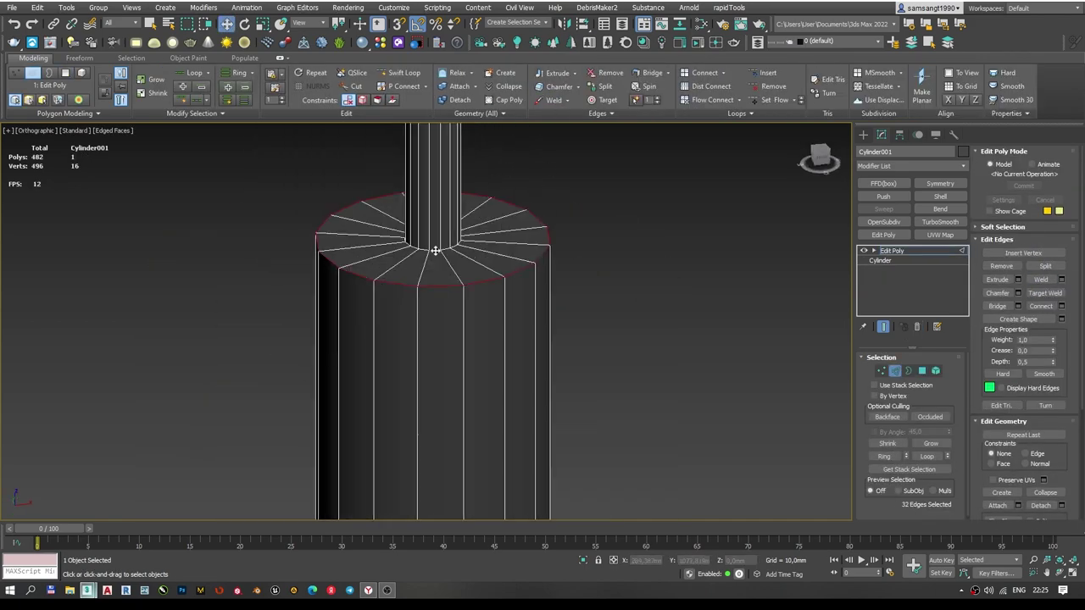
{"action": "left_click", "coordinate": [1017, 292]}
Insert an edge loop near the base of the stem.
{"action": "key", "text": "Return"}
{"action": "left_click", "coordinate": [440, 317]}
{"action": "scroll", "coordinate": [440, 317], "scroll_direction": "down", "scroll_amount": 5}
{"action": "key", "text": "w"}
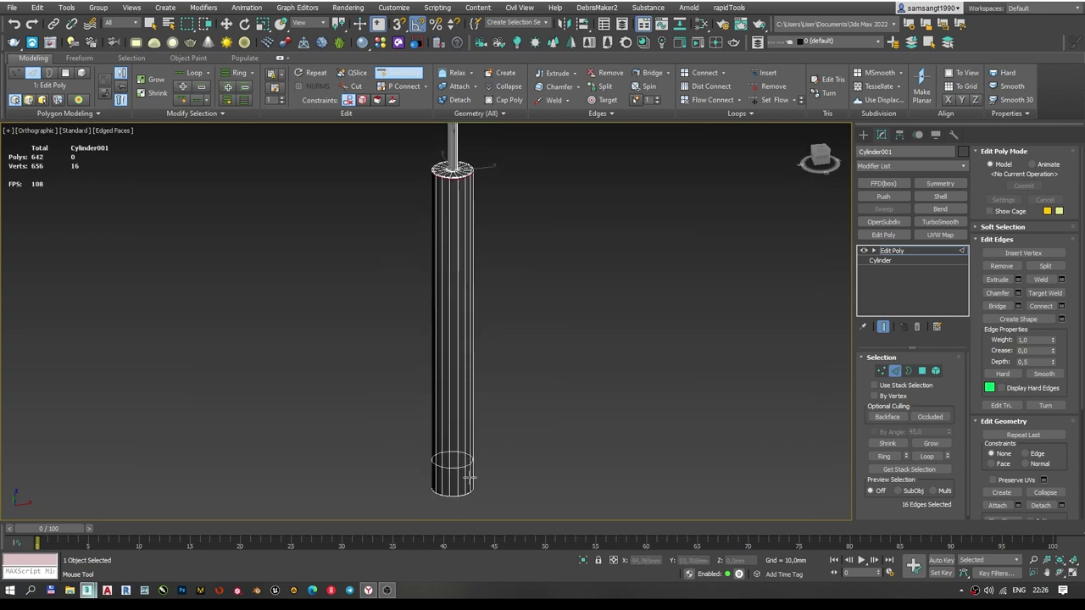
{"action": "scroll", "coordinate": [484, 393], "scroll_direction": "up", "scroll_amount": 3}
{"action": "scroll", "coordinate": [457, 339], "scroll_direction": "up", "scroll_amount": 3}
{"action": "scroll", "coordinate": [458, 339], "scroll_direction": "down", "scroll_amount": 5}
Clone the stem cylinder and place the copy beside the original.
{"action": "key", "text": "f"}
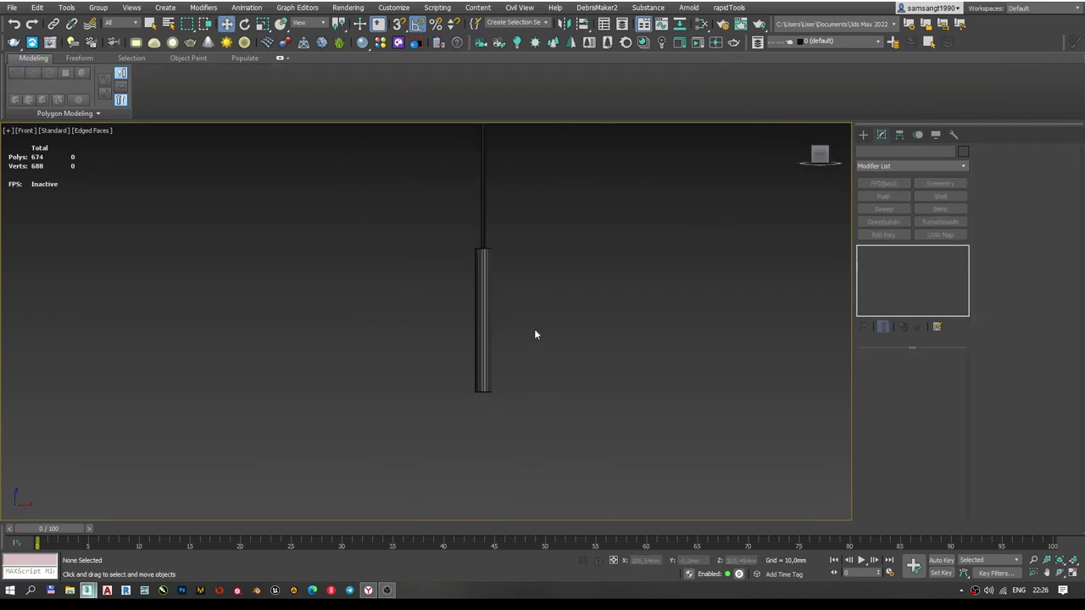
{"action": "key", "text": "1"}
{"action": "key", "text": "t"}
{"action": "scroll", "coordinate": [424, 320], "scroll_direction": "up", "scroll_amount": 5}
{"action": "left_click_drag", "start_coordinate": [461, 328], "coordinate": [97, 314], "text": "shift"}
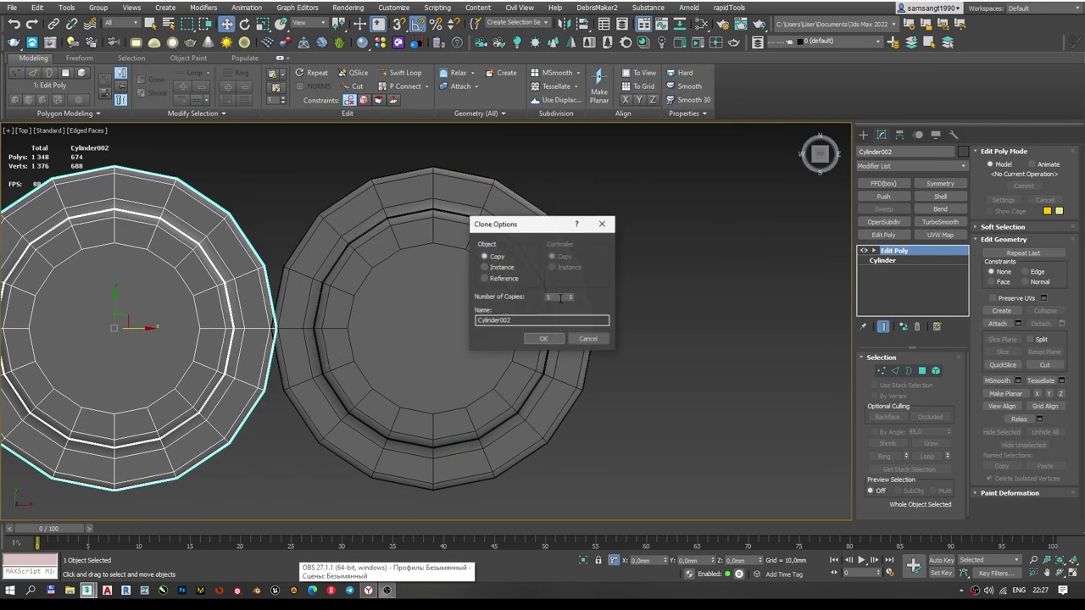
{"action": "key", "text": "Return"}
{"action": "key", "text": "f"}
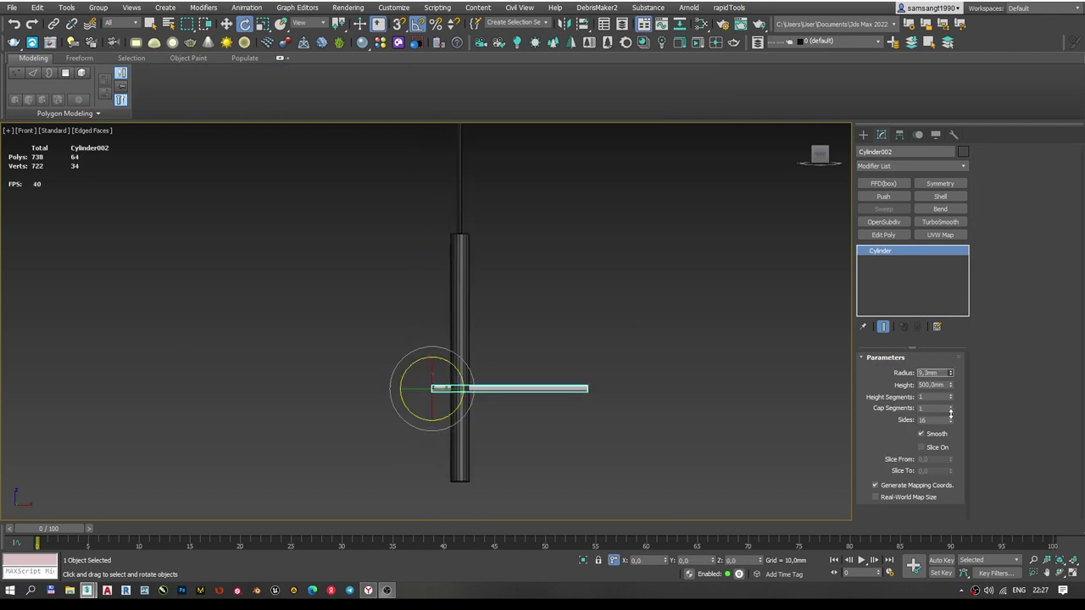
Set the arm cylinder to radius 7,0mm and height 350mm.
{"action": "left_click_drag", "start_coordinate": [950, 413], "coordinate": [950, 420]}
{"action": "scroll", "coordinate": [540, 249], "scroll_direction": "up", "scroll_amount": 3}
{"action": "key", "text": "w"}
{"action": "scroll", "coordinate": [588, 303], "scroll_direction": "down", "scroll_amount": 2}
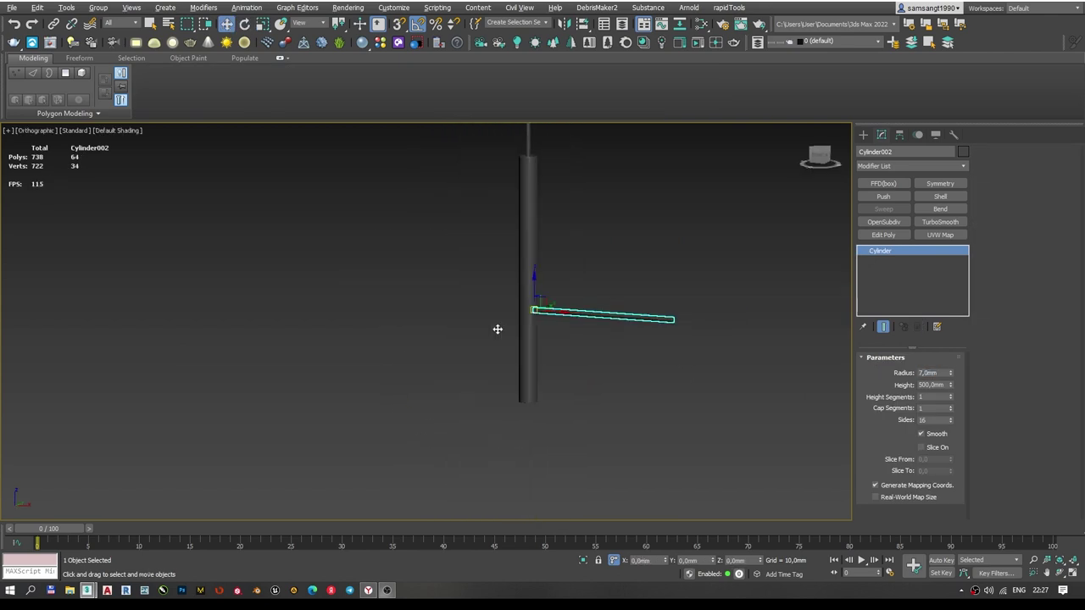
{"action": "middle_click_drag", "start_coordinate": [497, 328], "coordinate": [593, 331], "text": "alt"}
{"action": "key", "text": "F4"}
{"action": "left_click", "coordinate": [932, 385]}
{"action": "type", "text": "350"}
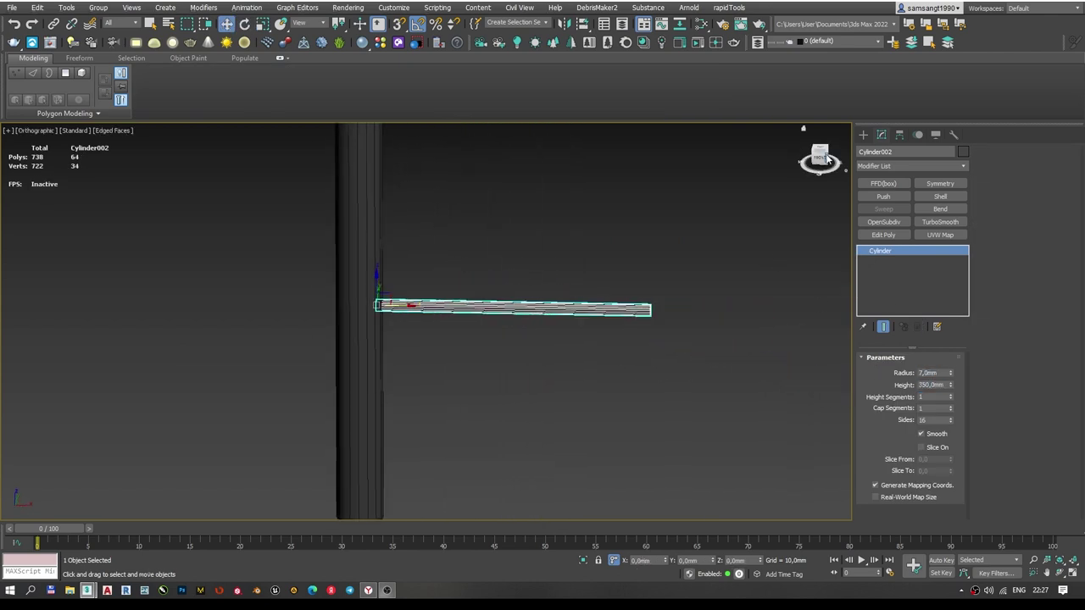
Shift-copy the arm outward along X to create the tip cylinder.
{"action": "left_click", "coordinate": [826, 157]}
{"action": "left_click_drag", "start_coordinate": [443, 339], "coordinate": [686, 339], "text": "shift"}
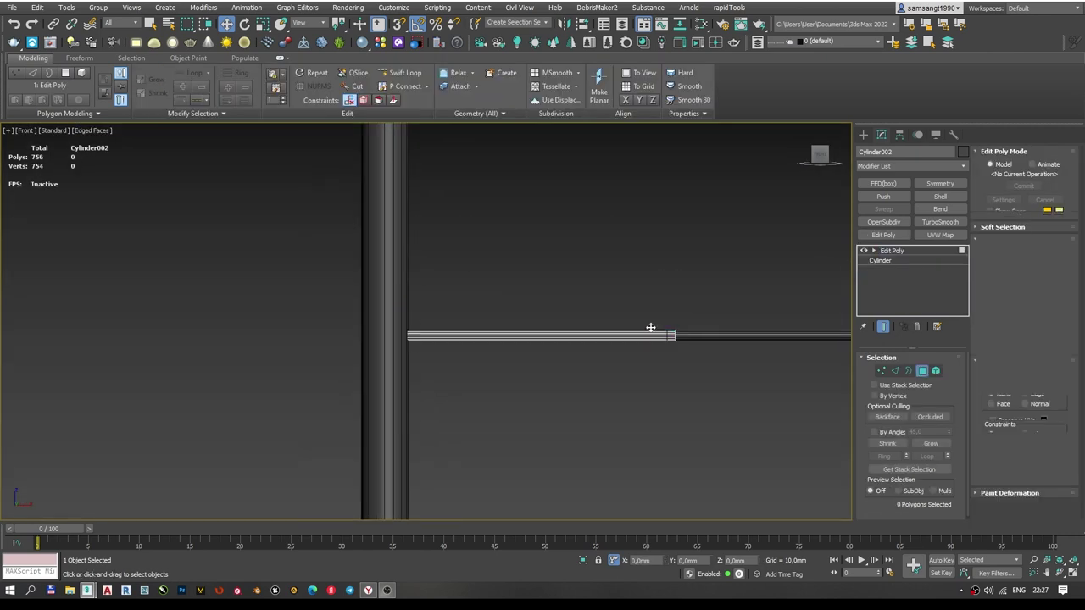
{"action": "middle_click_drag", "start_coordinate": [755, 323], "coordinate": [571, 346]}
{"action": "left_click", "coordinate": [570, 345]}
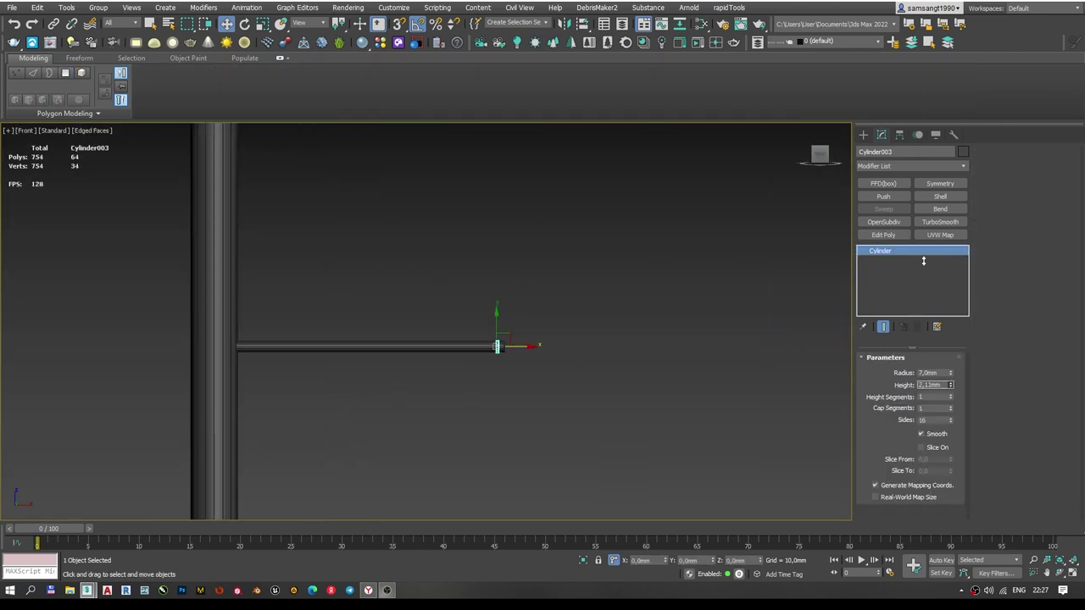
Set the short end cylinder's height to 25,0mm.
{"action": "left_click_drag", "start_coordinate": [923, 261], "coordinate": [922, 251]}
{"action": "scroll", "coordinate": [500, 356], "scroll_direction": "up", "scroll_amount": 3}
{"action": "key", "text": "e"}
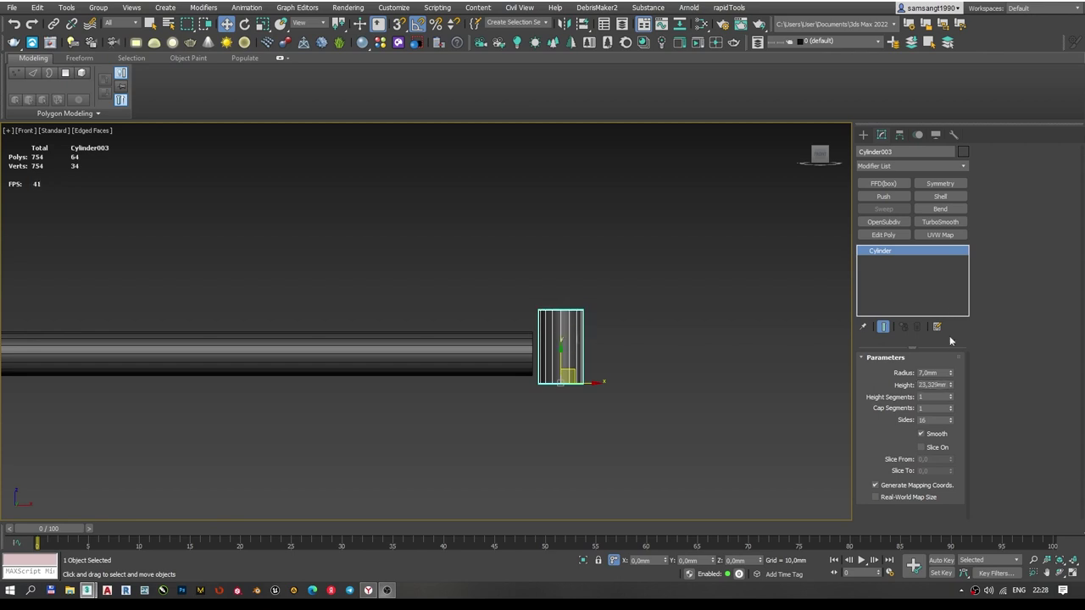
{"action": "key", "text": "Return"}
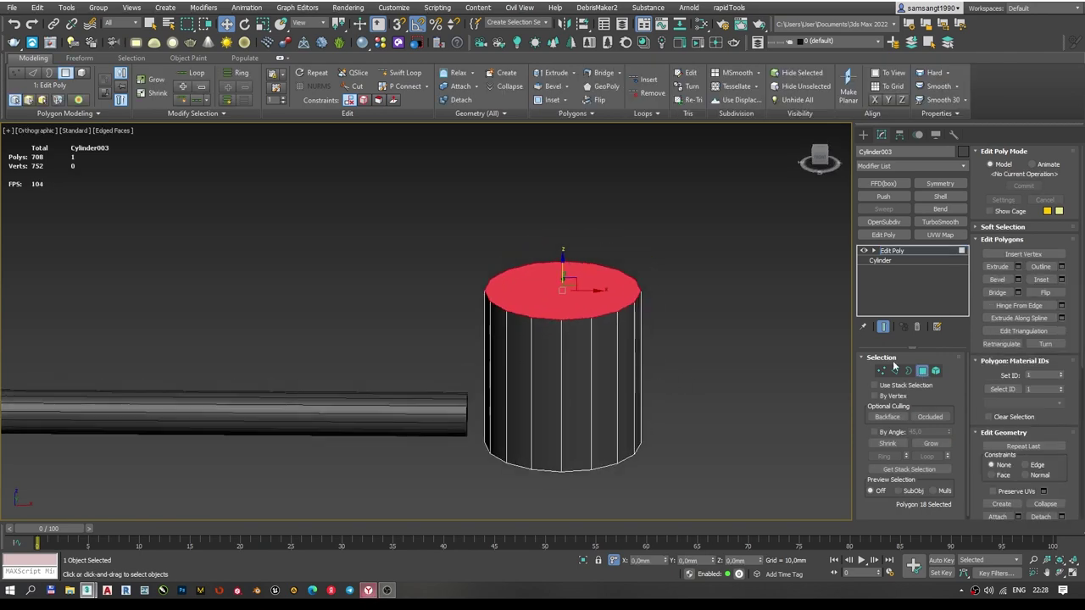
{"action": "left_click", "coordinate": [881, 260]}
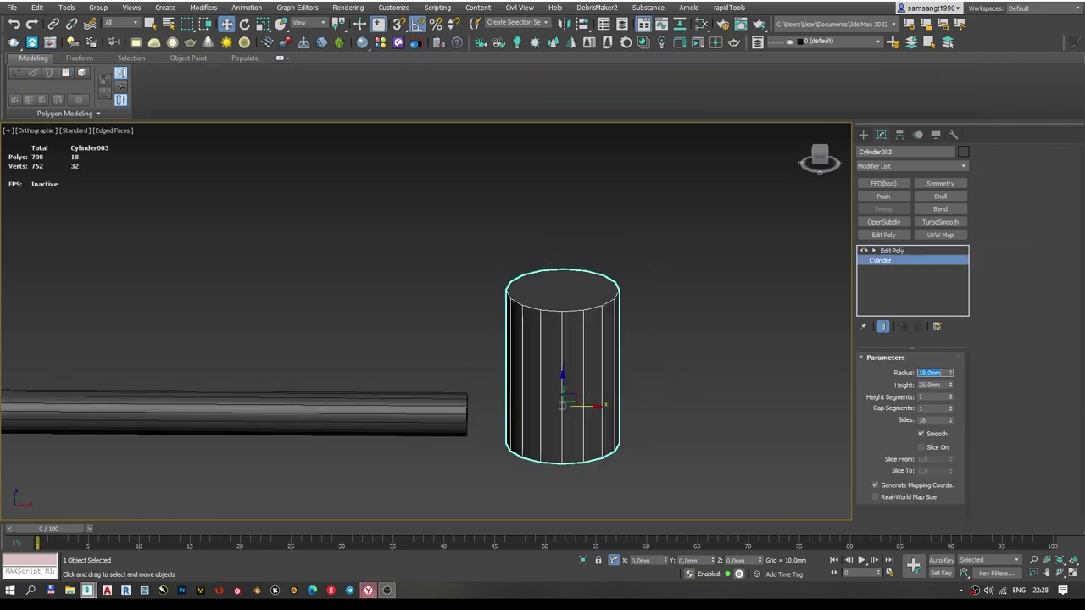
Inset the bottom cap repeatedly into stepped, smaller rings.
{"action": "scroll", "coordinate": [561, 432], "scroll_direction": "up", "scroll_amount": 2}
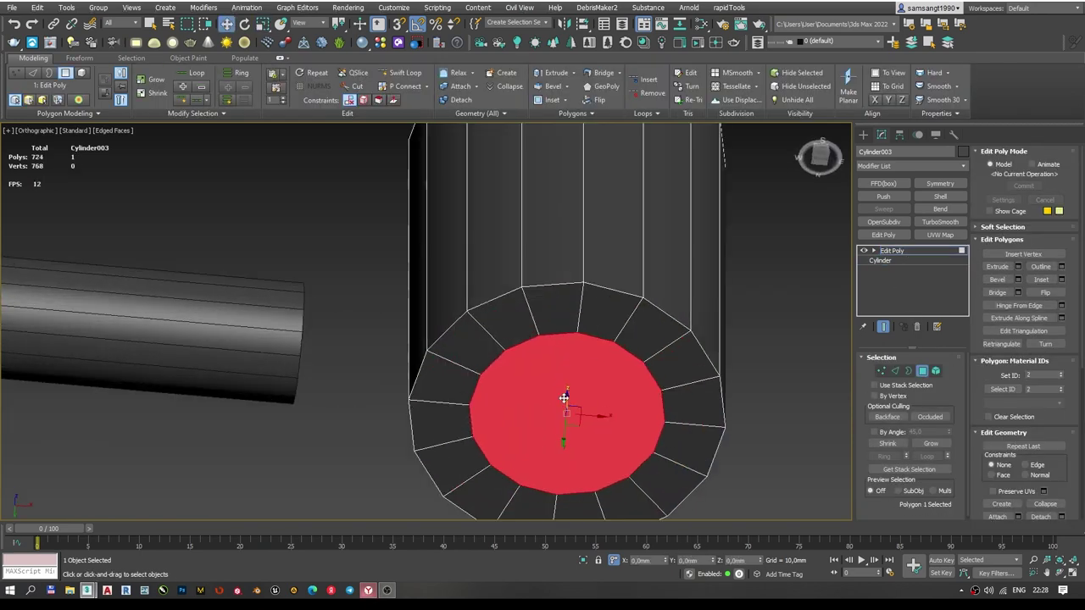
{"action": "left_click_drag", "start_coordinate": [562, 415], "coordinate": [563, 400]}
{"action": "middle_click_drag", "start_coordinate": [566, 377], "coordinate": [570, 339], "text": "alt"}
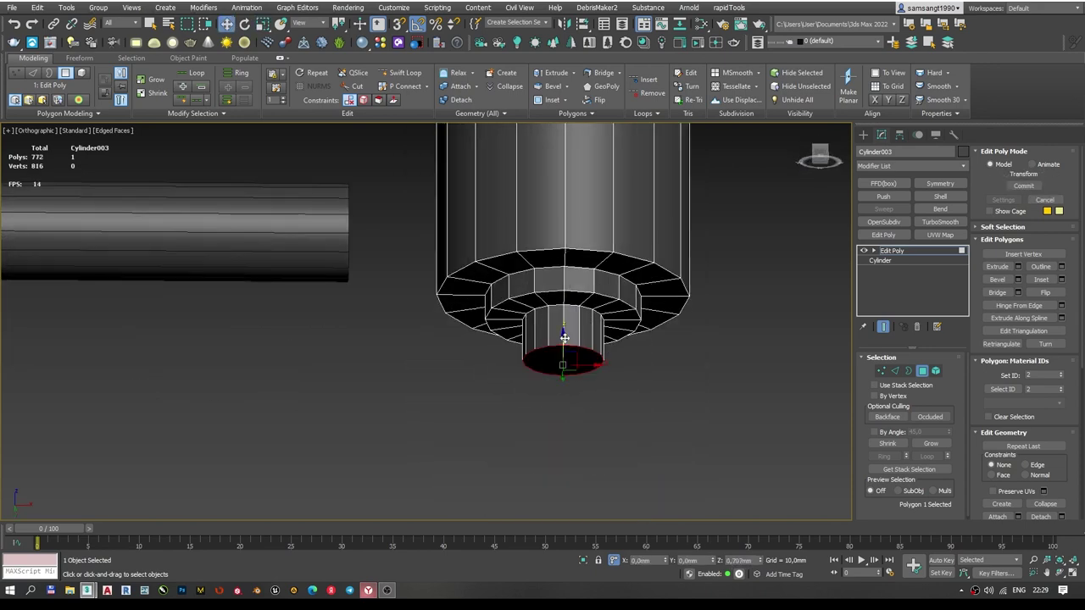
{"action": "scroll", "coordinate": [572, 332], "scroll_direction": "up", "scroll_amount": 2}
{"action": "scroll", "coordinate": [572, 332], "scroll_direction": "up", "scroll_amount": 2}
{"action": "key", "text": "shift+i"}
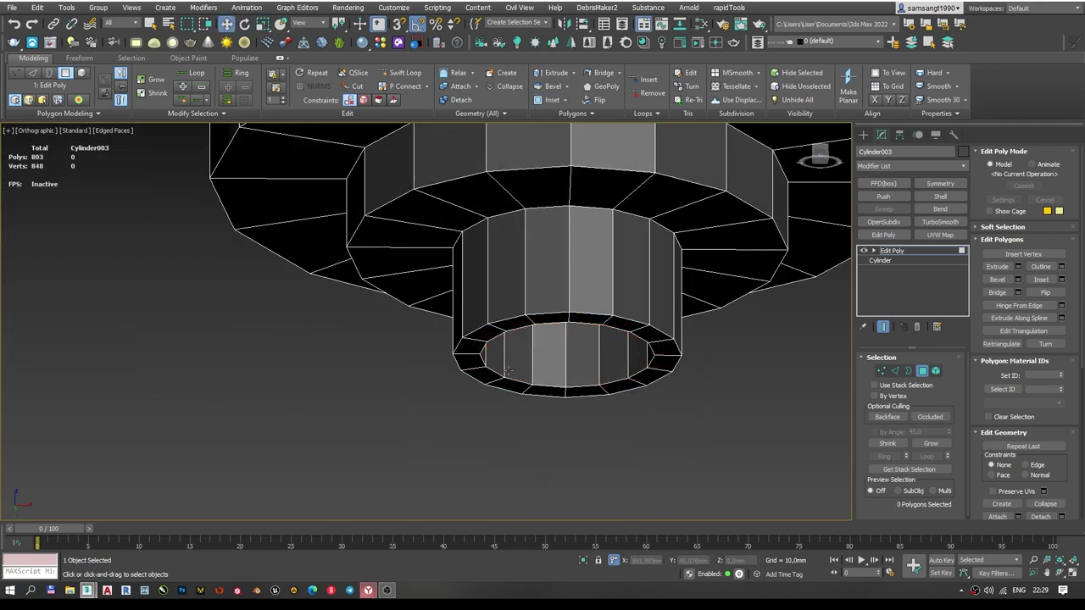
Chamfer the stepped ring edges and slightly widen the extrusion base.
{"action": "middle_click_drag", "start_coordinate": [507, 370], "coordinate": [543, 356], "text": "alt"}
{"action": "scroll", "coordinate": [543, 356], "scroll_direction": "up", "scroll_amount": 2}
{"action": "key", "text": "2"}
{"action": "left_click", "coordinate": [559, 85], "text": "shift"}
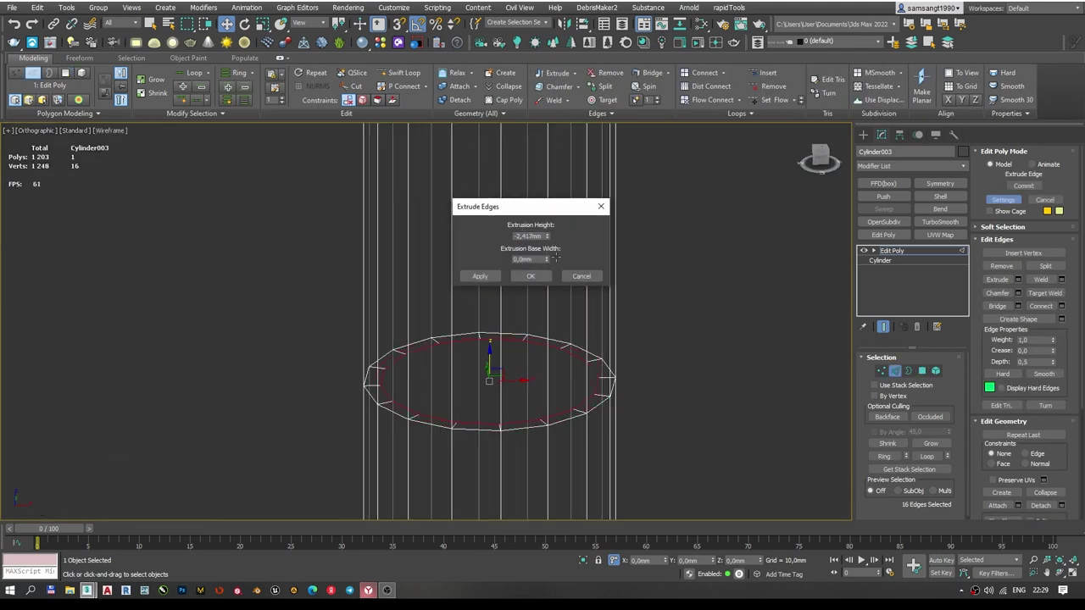
{"action": "left_click_drag", "start_coordinate": [555, 258], "coordinate": [547, 249]}
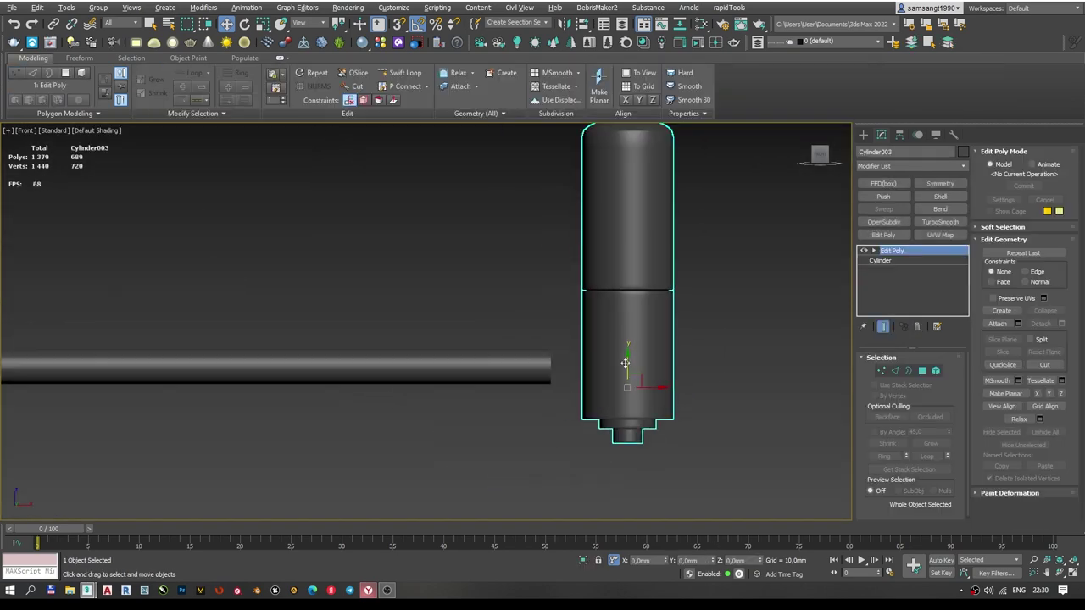
{"action": "key", "text": "F3"}
{"action": "key", "text": "F3"}
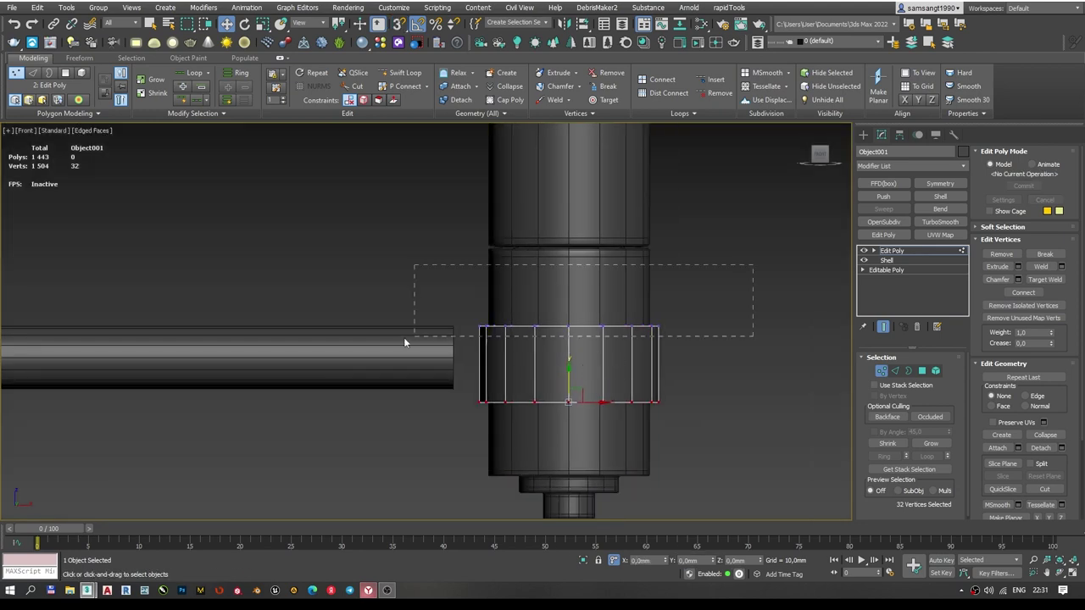
Orbit around the shelled collar ring and select it for edge editing.
{"action": "middle_click_drag", "start_coordinate": [565, 376], "coordinate": [560, 363]}
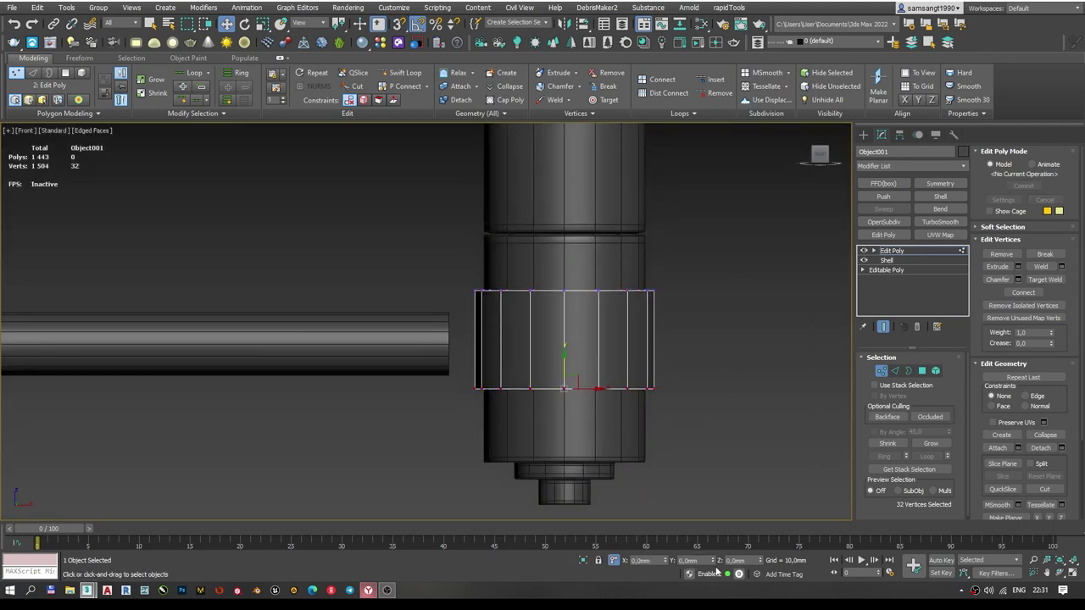
{"action": "middle_click_drag", "start_coordinate": [415, 489], "coordinate": [557, 375], "text": "alt"}
{"action": "left_click", "coordinate": [887, 260]}
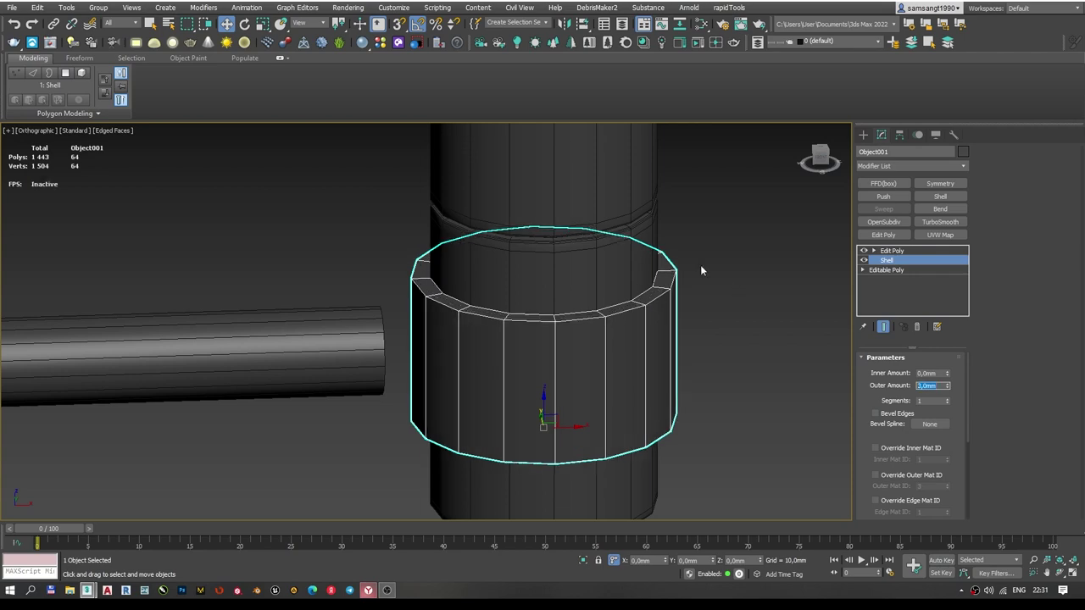
{"action": "left_click", "coordinate": [891, 250]}
{"action": "left_click", "coordinate": [751, 293]}
{"action": "left_click", "coordinate": [509, 317]}
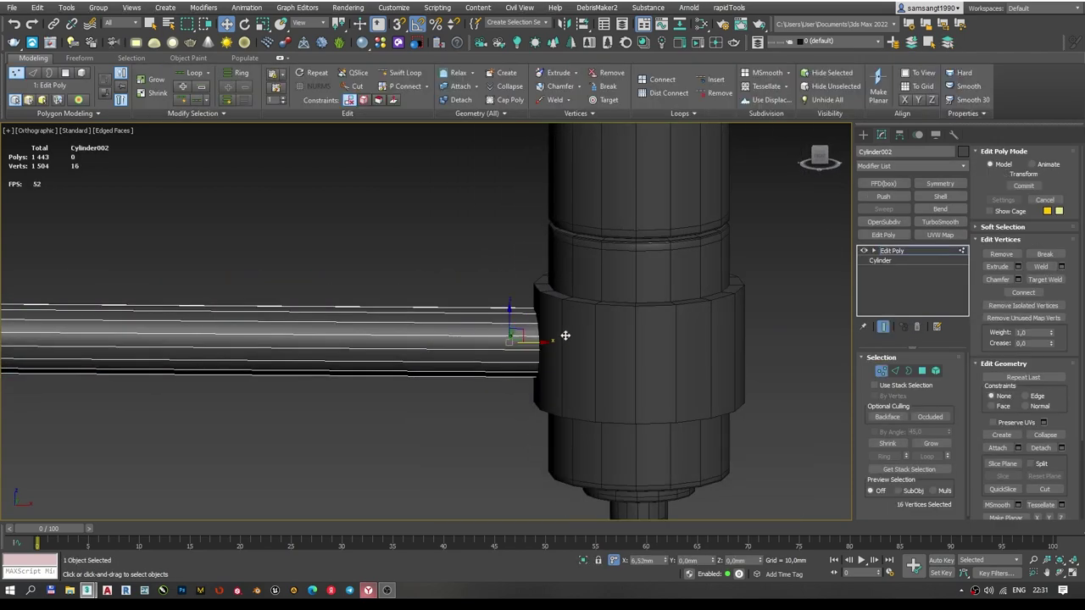
{"action": "left_click", "coordinate": [564, 336]}
{"action": "middle_click_drag", "start_coordinate": [564, 335], "coordinate": [567, 307], "text": "alt"}
Chamfer the collar ring's rim edges.
{"action": "key", "text": "F3"}
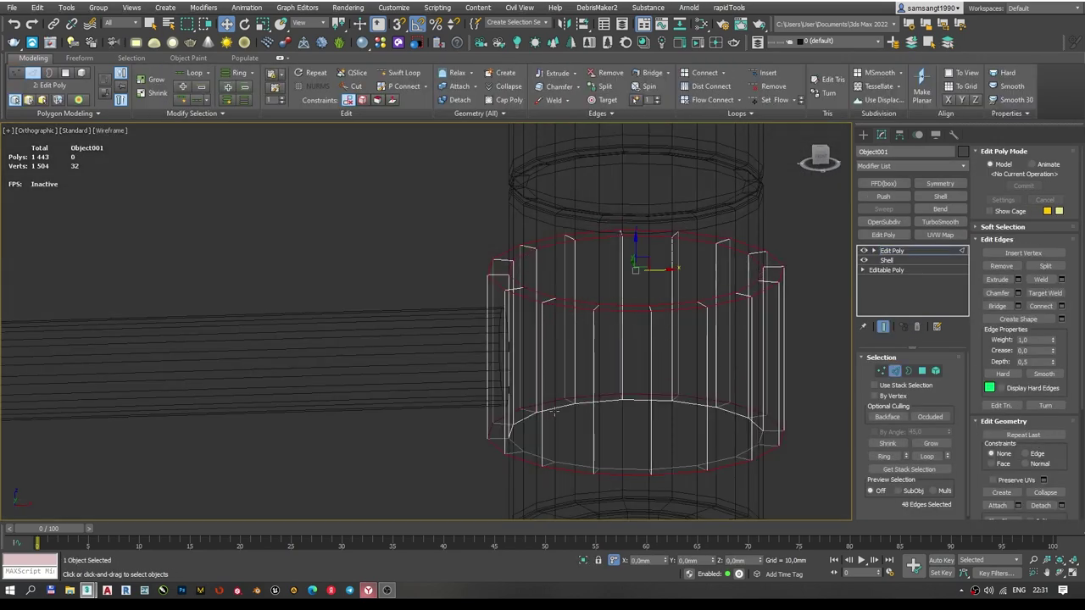
{"action": "key", "text": "F3"}
{"action": "left_click", "coordinate": [559, 87], "text": "shift"}
{"action": "left_click", "coordinate": [306, 319]}
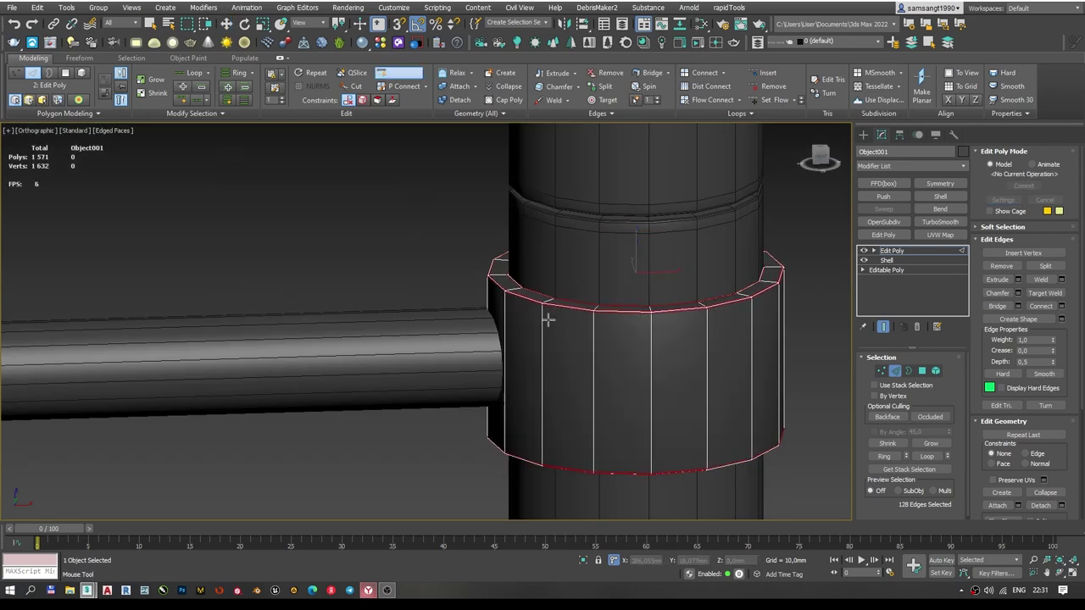
{"action": "mouse_move", "coordinate": [550, 315]}
{"action": "middle_mouse_down", "text": "alt"}
{"action": "mouse_move", "coordinate": [627, 306]}
{"action": "mouse_move", "coordinate": [477, 327]}
{"action": "mouse_move", "coordinate": [545, 315]}
{"action": "middle_mouse_up", "text": "alt"}
{"action": "key", "text": "2"}
Add OpenSubdiv smoothing at 2 iterations to the ring and check it from the front.
{"action": "left_click", "coordinate": [883, 221]}
{"action": "key", "text": "z"}
{"action": "scroll", "coordinate": [797, 296], "scroll_direction": "down", "scroll_amount": 5}
{"action": "key", "text": "F4"}
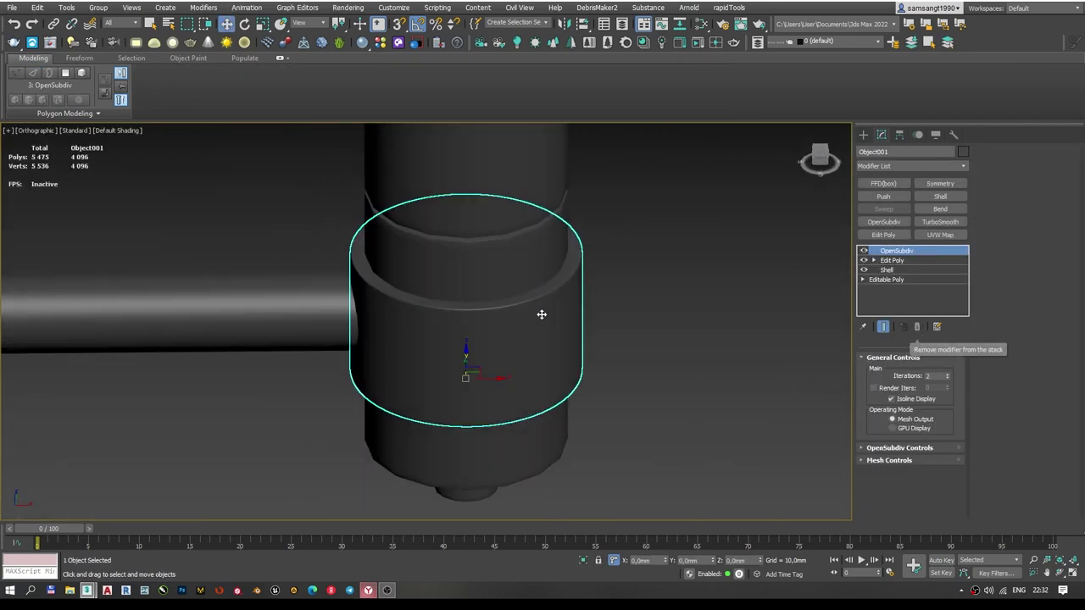
{"action": "key", "text": "f"}
{"action": "key", "text": "F3"}
{"action": "left_click", "coordinate": [492, 347]}
{"action": "key", "text": "F3"}
Select the small cylinder Cylinder004 in the front wireframe view and zoom onto it.
{"action": "key", "text": "1"}
{"action": "scroll", "coordinate": [492, 368], "scroll_direction": "down", "scroll_amount": 5}
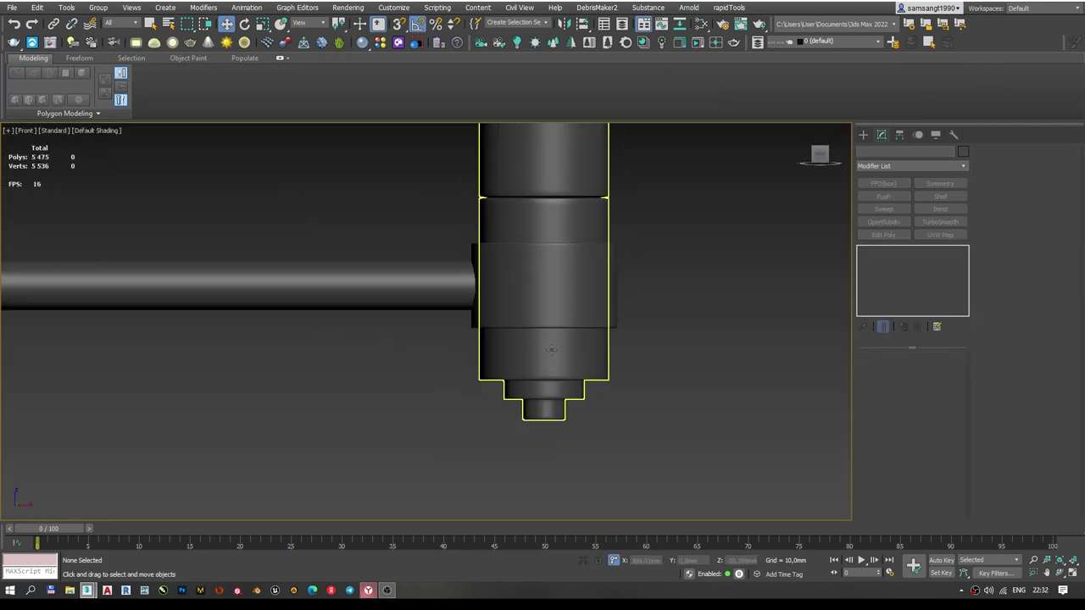
{"action": "key", "text": "p"}
{"action": "key", "text": "f"}
{"action": "key", "text": "F3"}
{"action": "key", "text": "F3"}
{"action": "scroll", "coordinate": [551, 350], "scroll_direction": "up", "scroll_amount": 2}
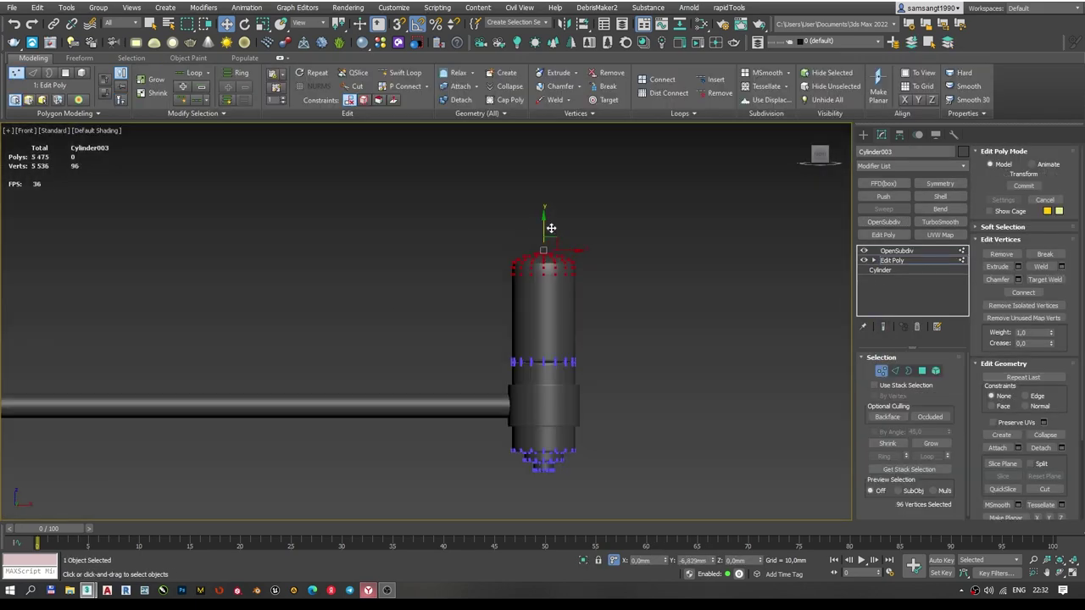
{"action": "left_click", "coordinate": [542, 427]}
{"action": "key", "text": "F3"}
{"action": "key", "text": "z"}
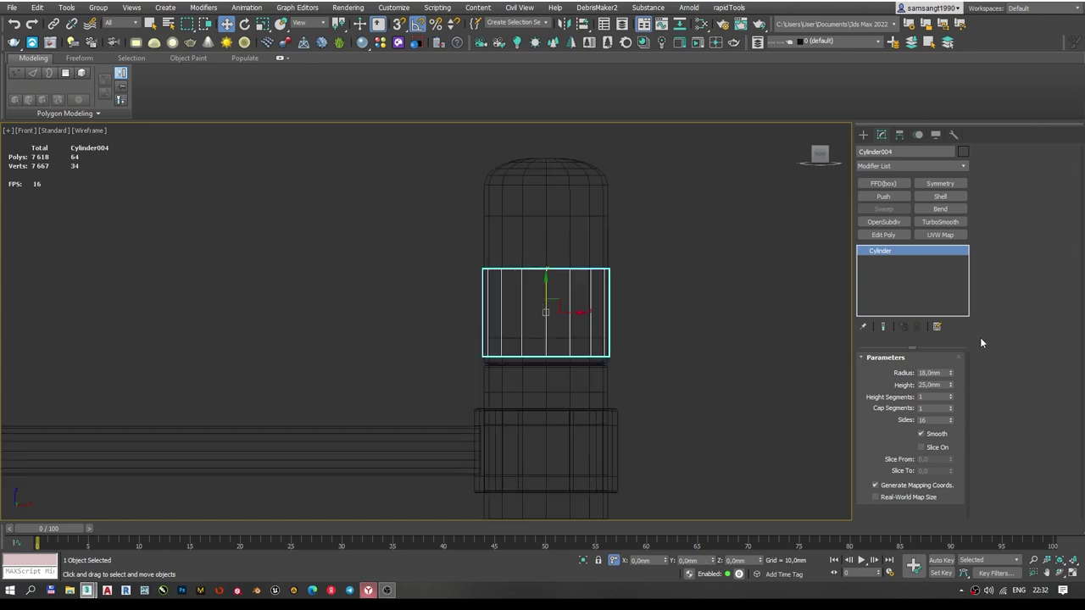
{"action": "scroll", "coordinate": [551, 313], "scroll_direction": "up", "scroll_amount": 2}
Add an Edit Poly modifier to Cylinder004 and connect three edge loops around it.
{"action": "left_click", "coordinate": [883, 235]}
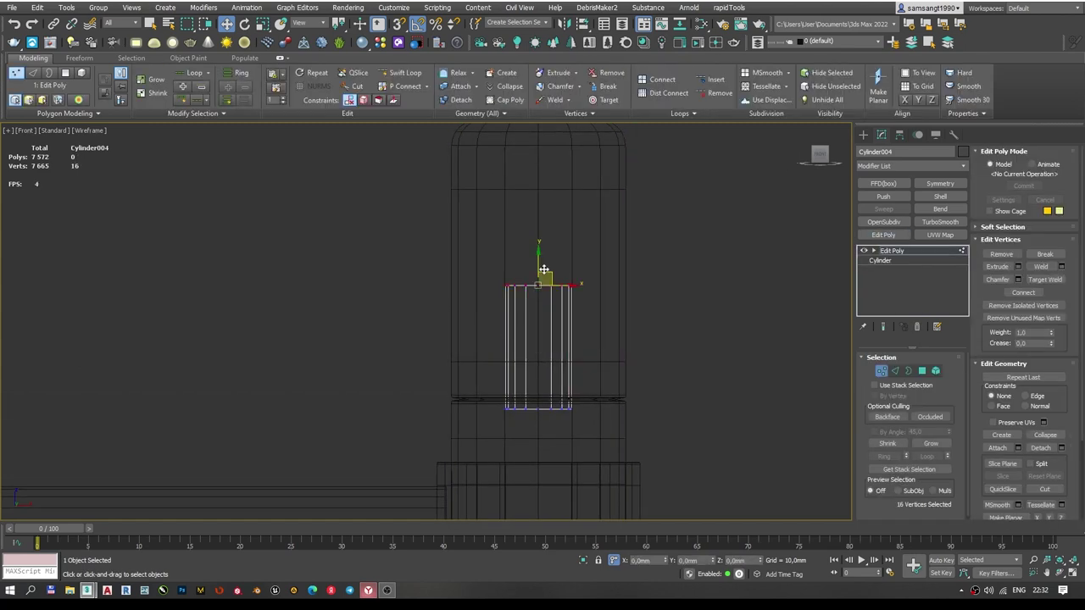
{"action": "left_click", "coordinate": [880, 260]}
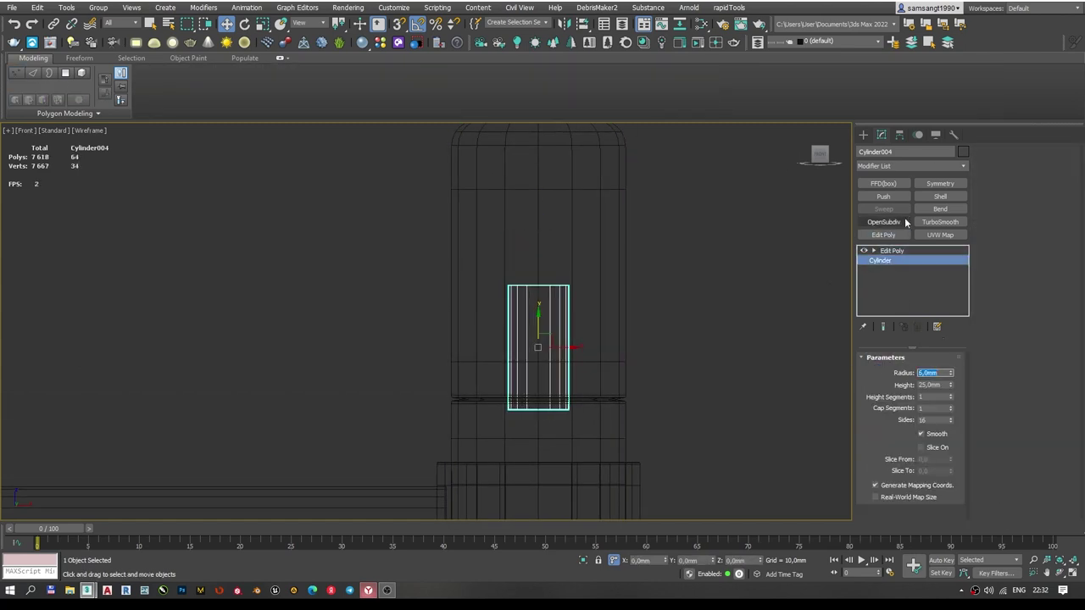
{"action": "left_click", "coordinate": [892, 251]}
{"action": "right_click", "coordinate": [535, 216]}
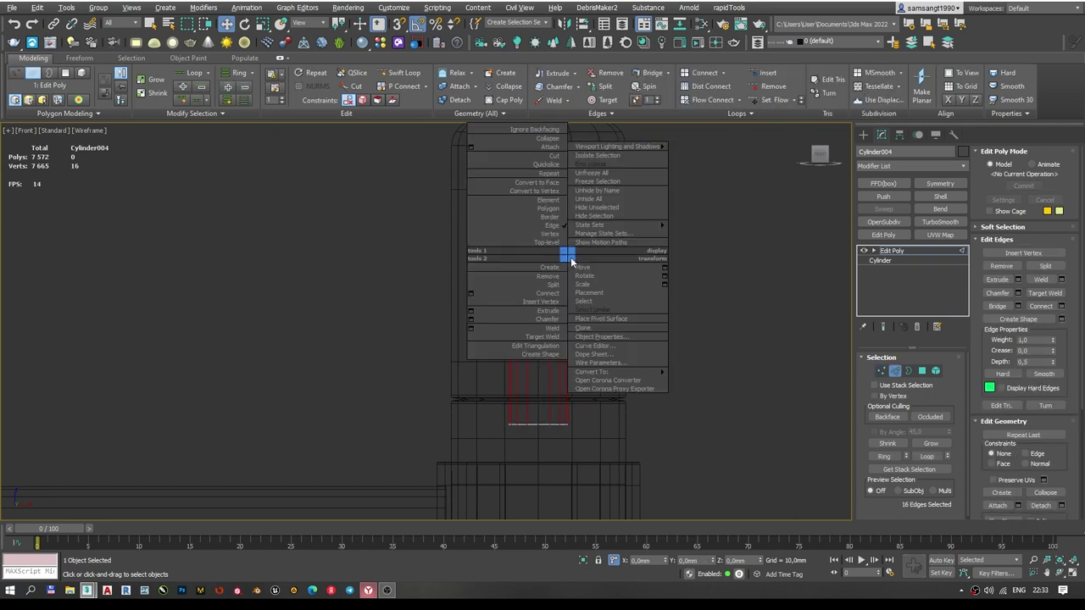
{"action": "left_click", "coordinate": [508, 280]}
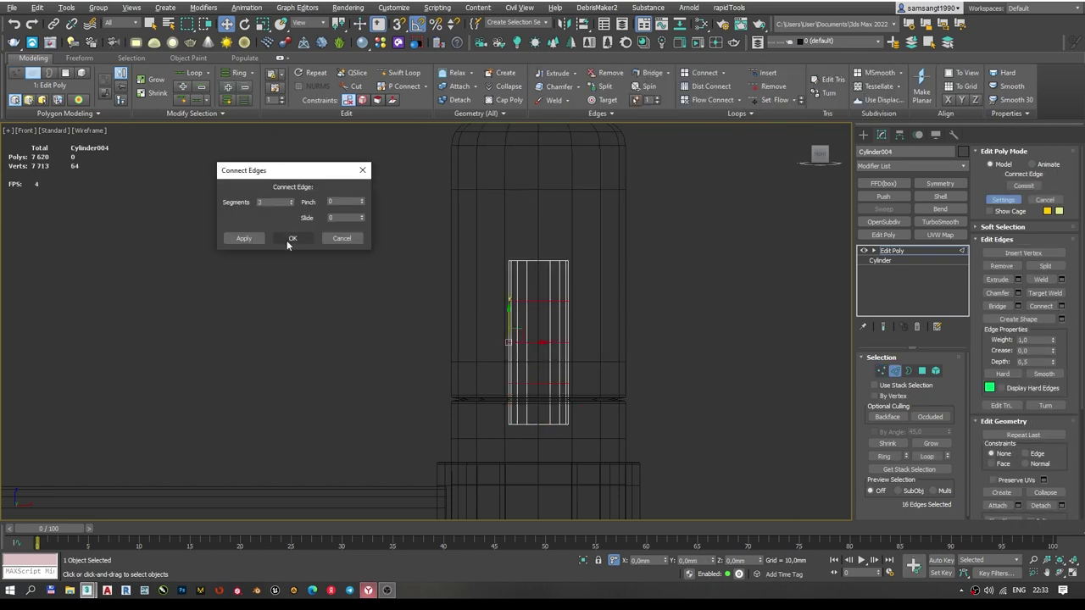
{"action": "left_click", "coordinate": [292, 238]}
Select the cylinder's top cap and collapse the edits into an Editable Poly.
{"action": "key", "text": "1"}
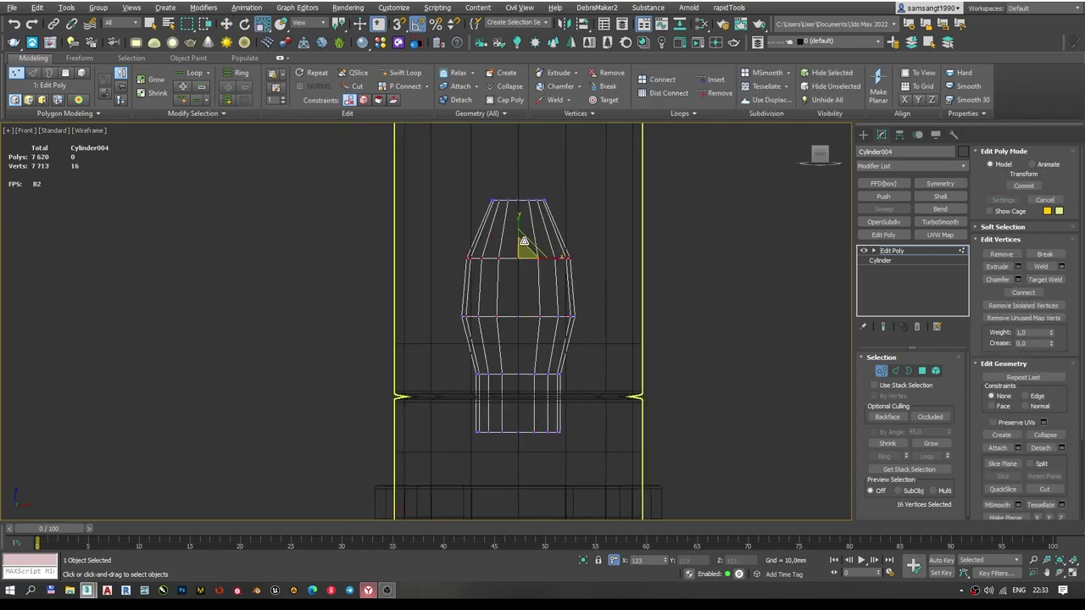
{"action": "key", "text": "4"}
{"action": "middle_click_drag", "start_coordinate": [524, 246], "coordinate": [527, 262], "text": "alt"}
{"action": "left_click", "coordinate": [528, 261]}
{"action": "scroll", "coordinate": [526, 274], "scroll_direction": "up", "scroll_amount": 3}
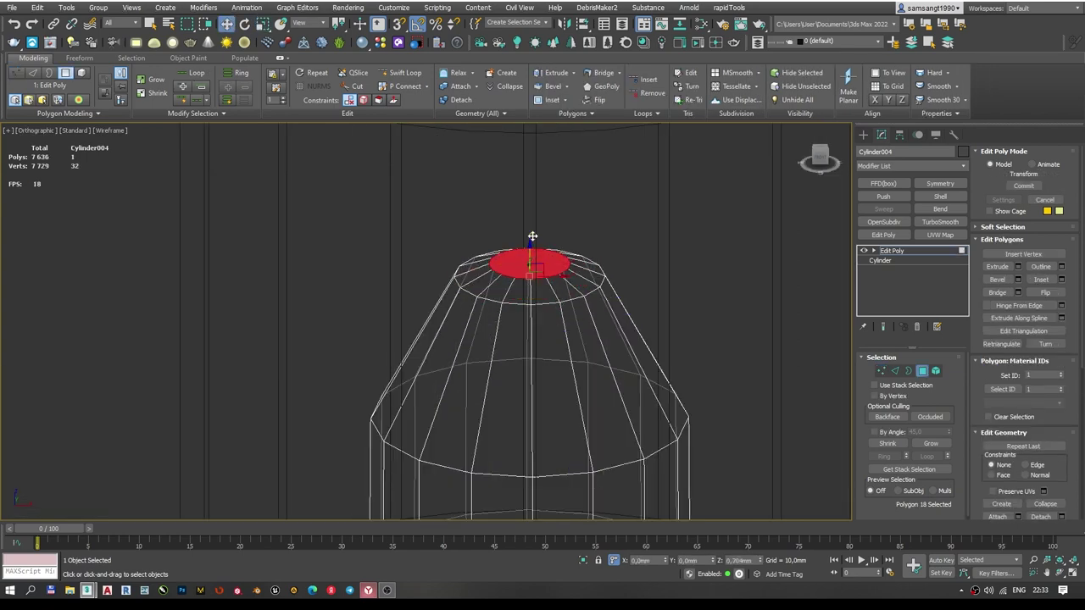
{"action": "right_click", "coordinate": [532, 236]}
{"action": "left_click", "coordinate": [562, 351]}
Scale the vertices into a teardrop bulb and add OpenSubdiv smoothing.
{"action": "key", "text": "f"}
{"action": "key", "text": "1"}
{"action": "scroll", "coordinate": [471, 350], "scroll_direction": "down", "scroll_amount": 3}
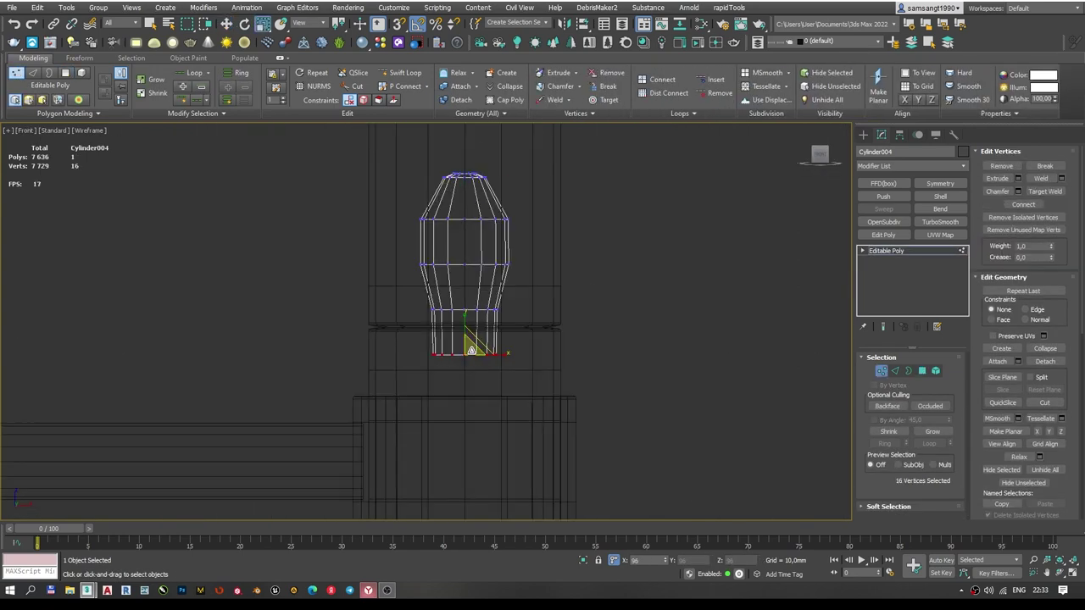
{"action": "scroll", "coordinate": [472, 350], "scroll_direction": "up", "scroll_amount": 3}
{"action": "scroll", "coordinate": [474, 339], "scroll_direction": "up", "scroll_amount": 2}
{"action": "scroll", "coordinate": [527, 271], "scroll_direction": "down", "scroll_amount": 2}
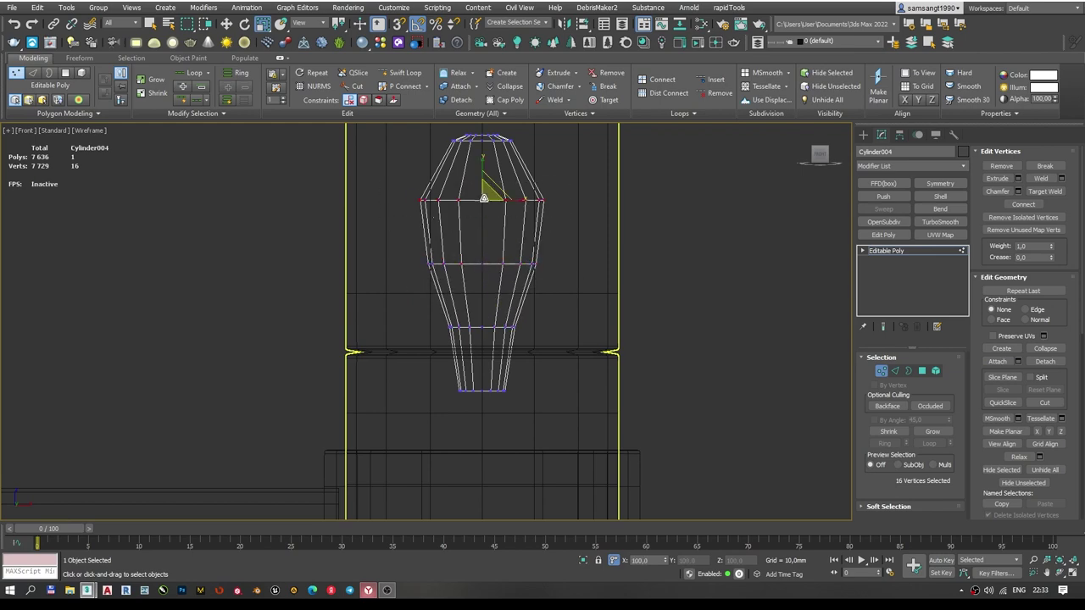
{"action": "scroll", "coordinate": [646, 259], "scroll_direction": "down", "scroll_amount": 1}
{"action": "key", "text": "w"}
{"action": "key", "text": "1"}
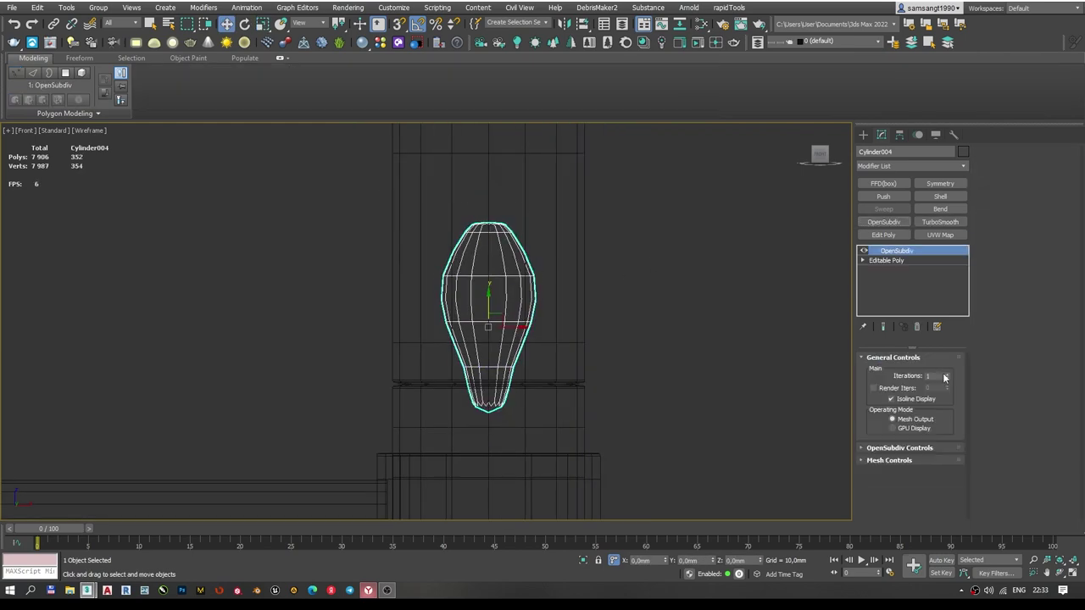
{"action": "middle_click_drag", "start_coordinate": [647, 259], "coordinate": [584, 368], "text": "alt"}
{"action": "scroll", "coordinate": [585, 368], "scroll_direction": "up", "scroll_amount": 3}
{"action": "key", "text": "f"}
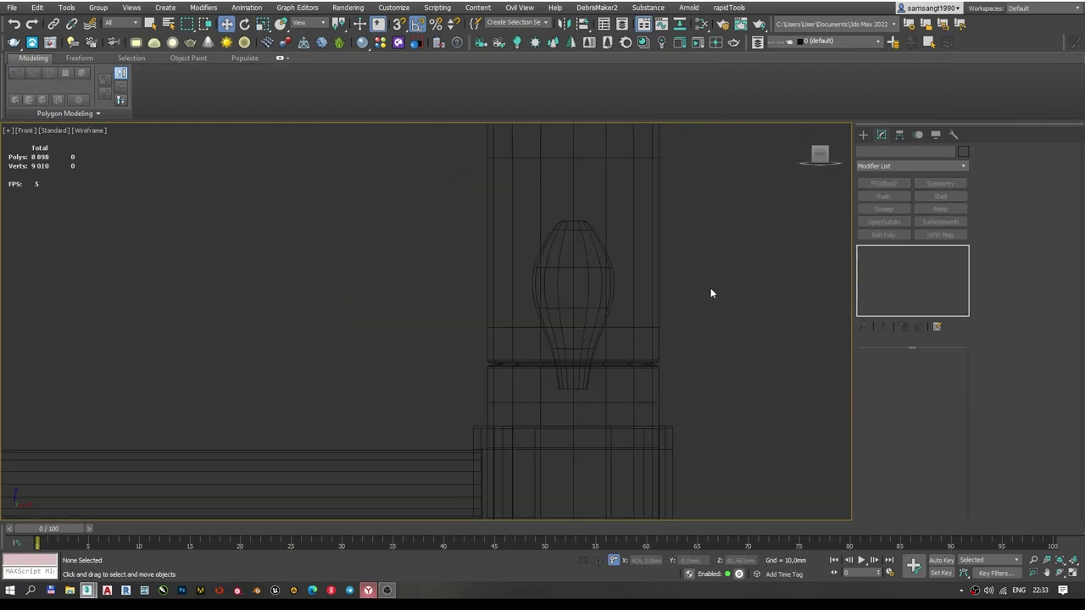
Reselect the bulb mesh, pick an edge loop, then select the lower holder piece.
{"action": "left_click", "coordinate": [907, 252]}
{"action": "left_click", "coordinate": [909, 260]}
{"action": "key", "text": "shift+z"}
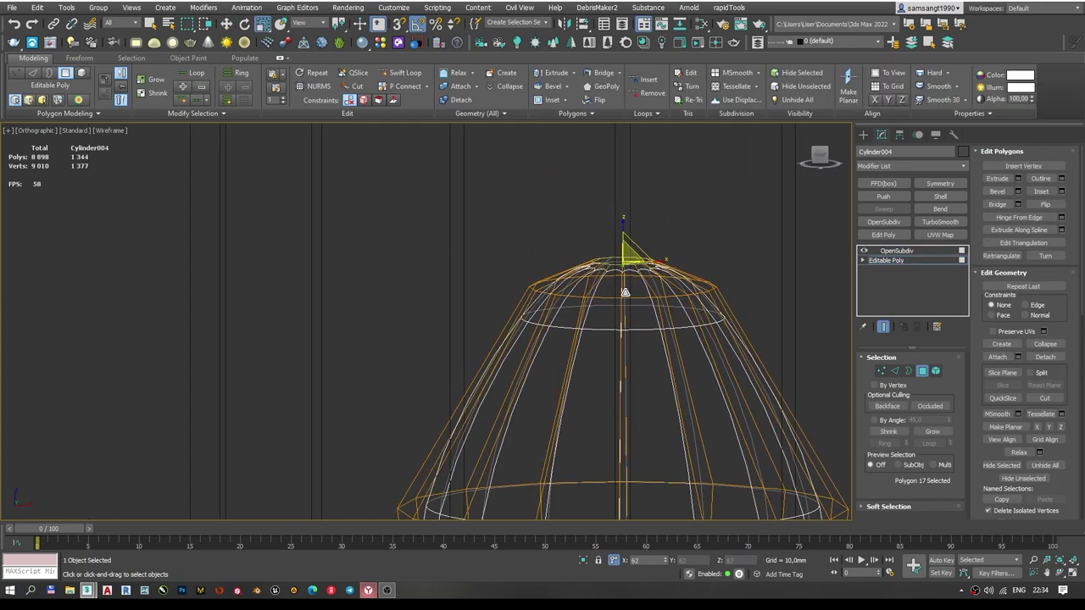
{"action": "middle_click_drag", "start_coordinate": [644, 288], "coordinate": [468, 240], "text": "alt"}
{"action": "key", "text": "f"}
{"action": "key", "text": "2"}
{"action": "scroll", "coordinate": [542, 270], "scroll_direction": "down", "scroll_amount": 3}
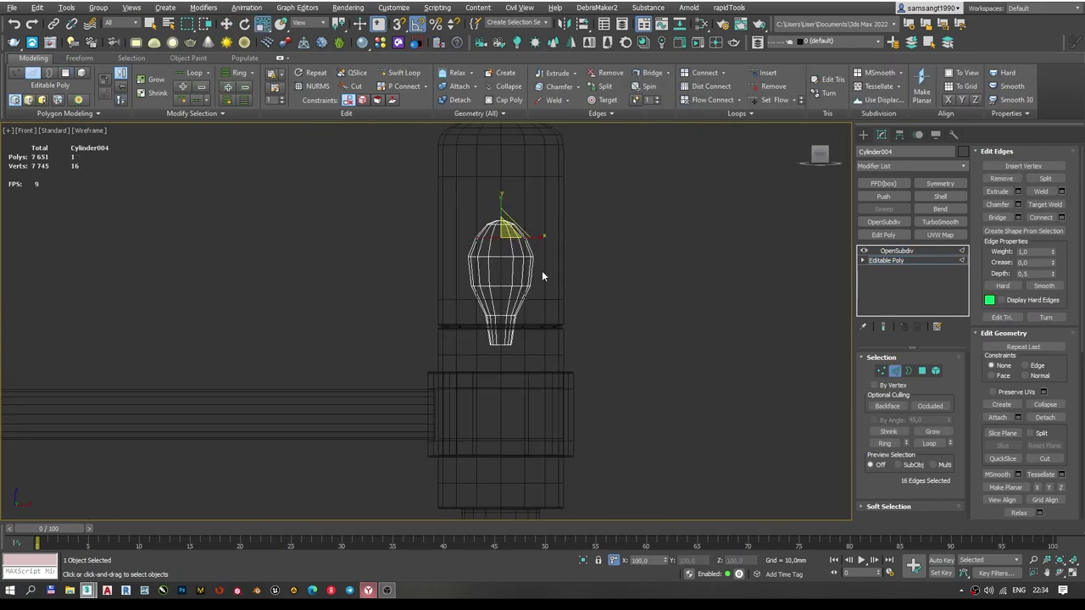
{"action": "left_click", "coordinate": [541, 270]}
{"action": "left_click", "coordinate": [568, 254]}
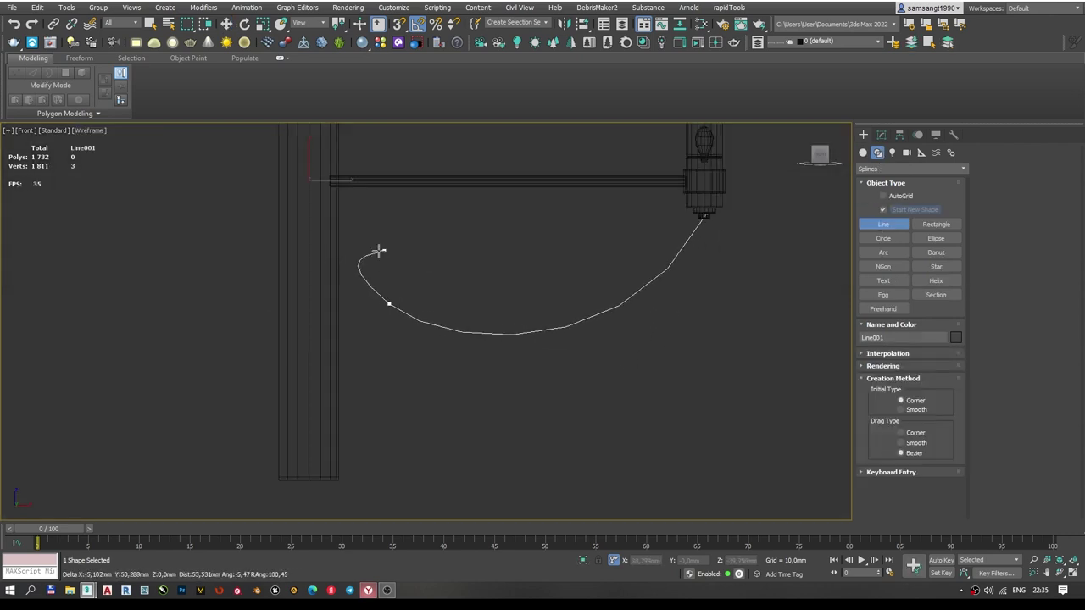
Finish the Line001 cable below the lamp base and convert its end vertex to Bezier.
{"action": "right_click", "coordinate": [416, 271]}
{"action": "left_click", "coordinate": [362, 274]}
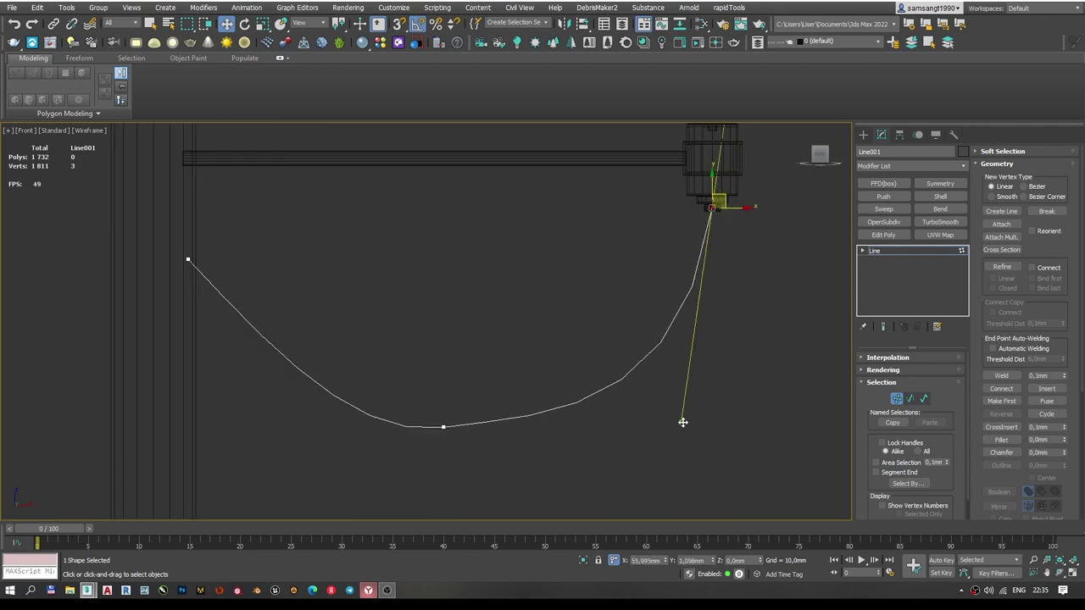
{"action": "right_click", "coordinate": [315, 229]}
{"action": "left_click", "coordinate": [376, 212]}
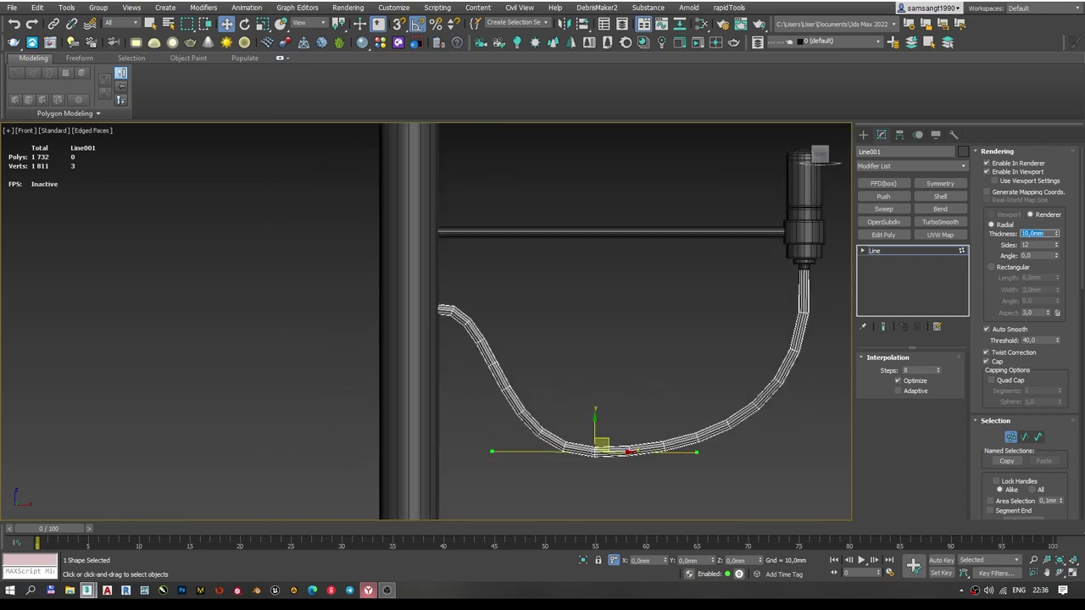
{"action": "middle_click_drag", "start_coordinate": [819, 342], "coordinate": [662, 279], "text": "alt"}
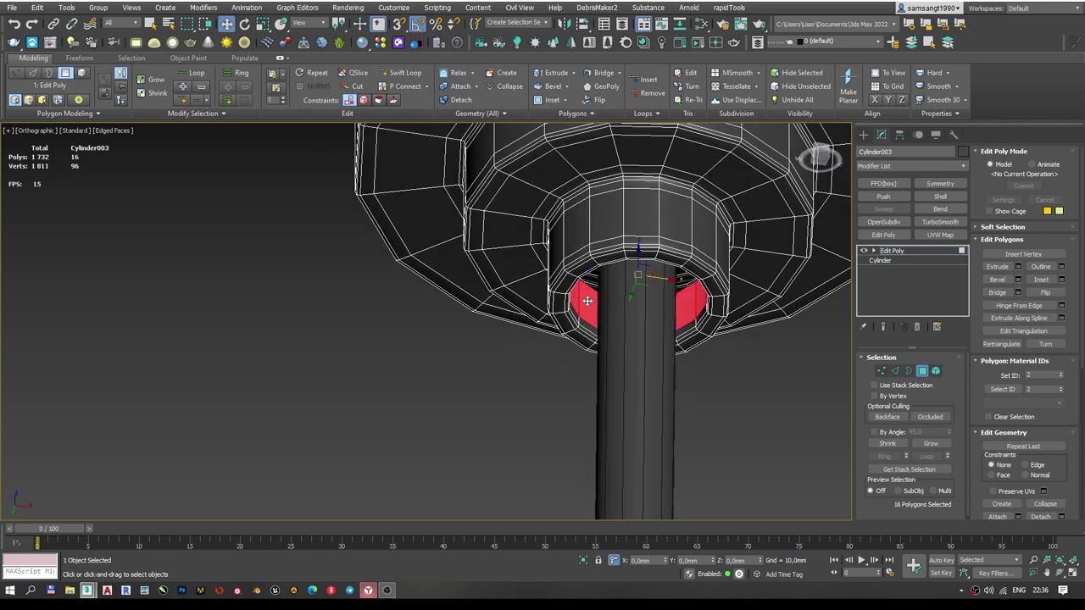
Chamfer the cap edges of the Cylinder005 fitting.
{"action": "left_click", "coordinate": [141, 80]}
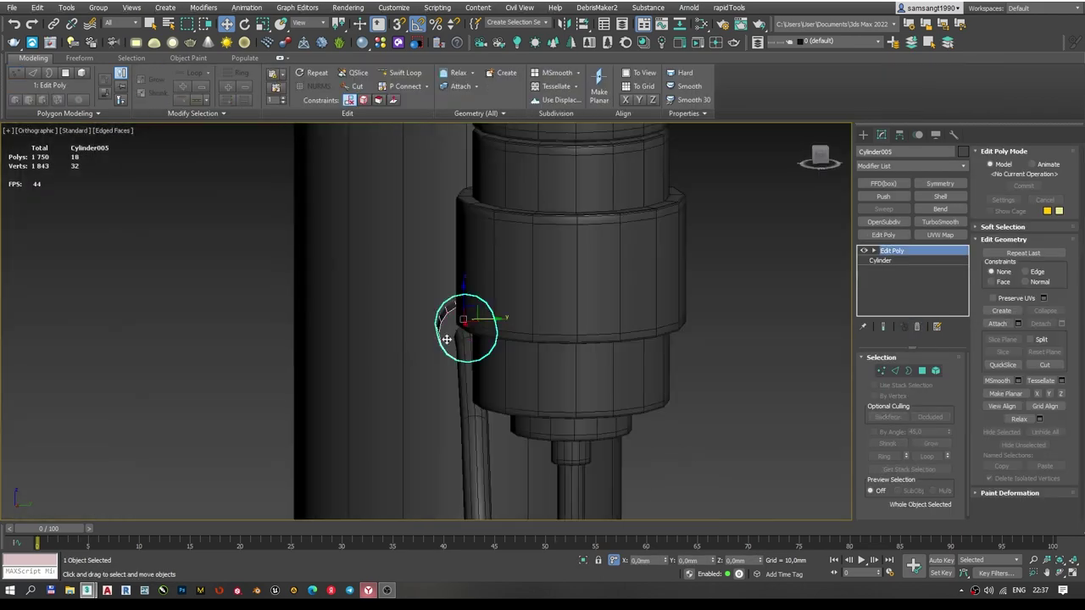
{"action": "middle_click_drag", "start_coordinate": [447, 339], "coordinate": [488, 346], "text": "alt"}
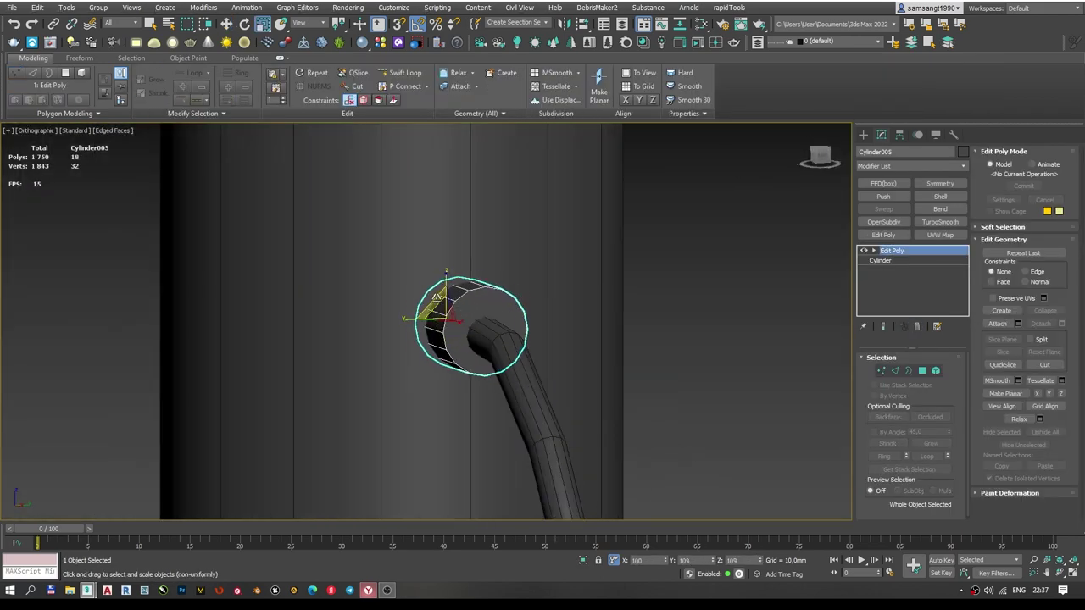
{"action": "key", "text": "1"}
{"action": "key", "text": "4"}
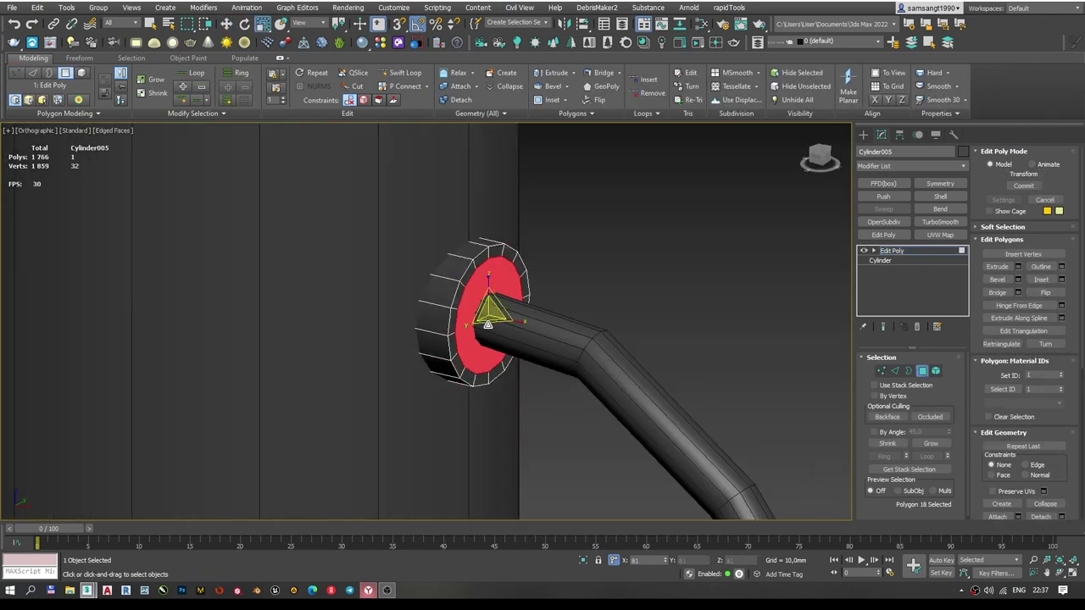
{"action": "scroll", "coordinate": [500, 331], "scroll_direction": "up", "scroll_amount": 3}
{"action": "middle_click_drag", "start_coordinate": [537, 325], "coordinate": [509, 322], "text": "alt"}
{"action": "key", "text": "2"}
{"action": "left_click", "coordinate": [1017, 293]}
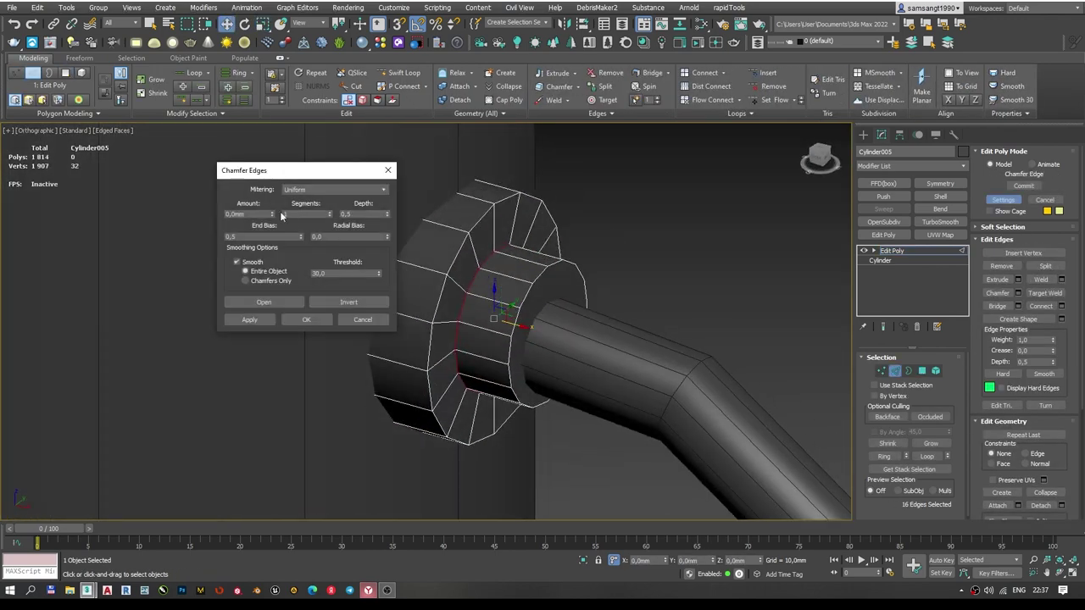
{"action": "left_click", "coordinate": [306, 320]}
Delete the ring polygon to open a hole and chamfer the opening's border edges.
{"action": "key", "text": "4"}
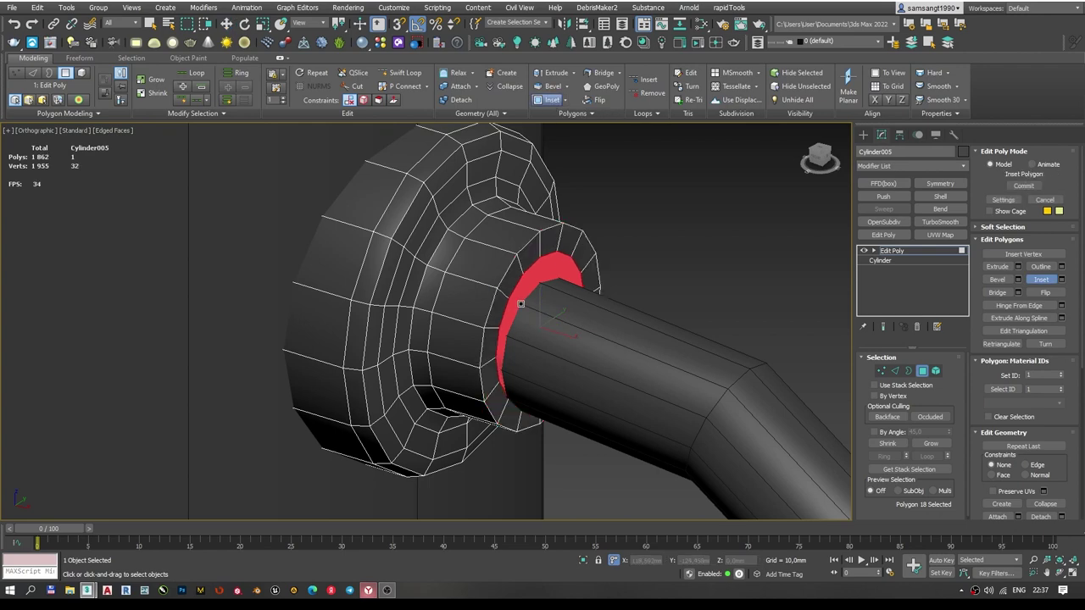
{"action": "middle_click_drag", "start_coordinate": [520, 303], "coordinate": [509, 322], "text": "alt"}
{"action": "key", "text": "Delete"}
{"action": "key", "text": "2"}
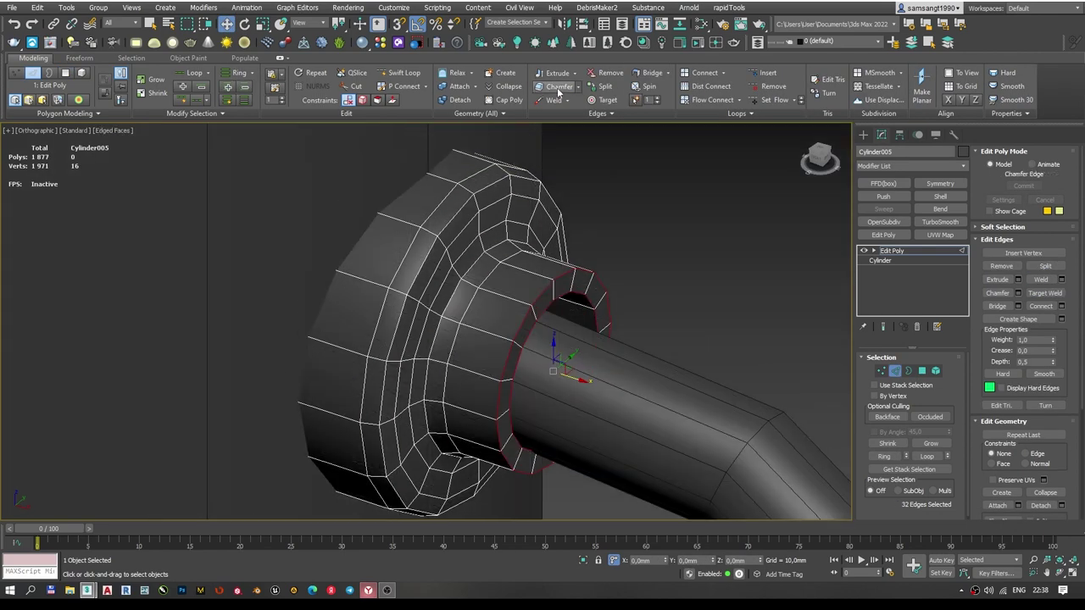
{"action": "left_click", "coordinate": [557, 88], "text": "shift"}
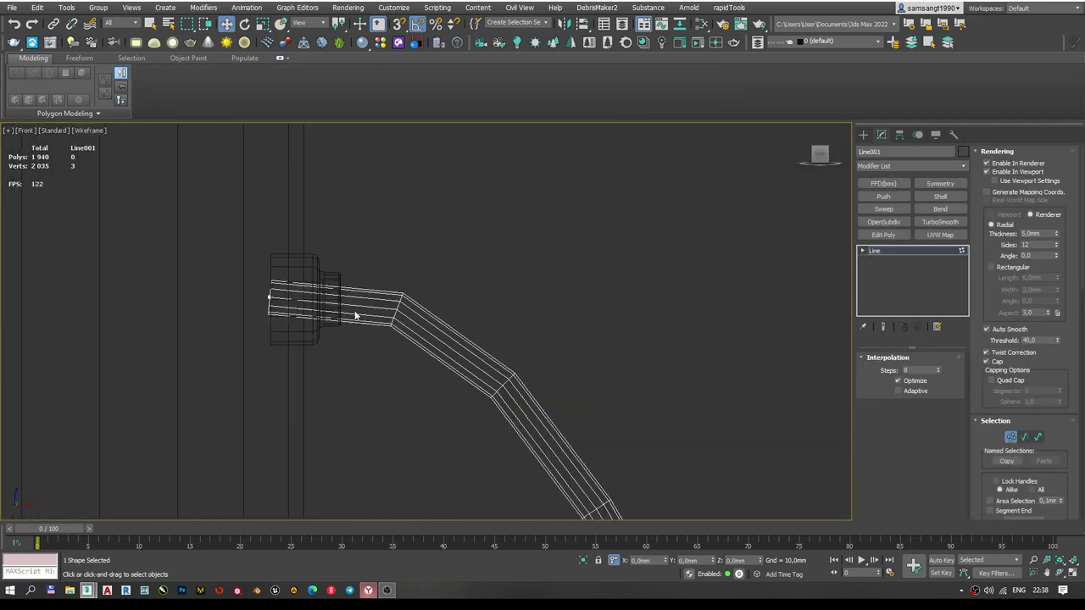
Adjust Line001's vertex tangent handles so the cable sags smoothly from pole to lamp.
{"action": "left_click_drag", "start_coordinate": [356, 316], "coordinate": [665, 265]}
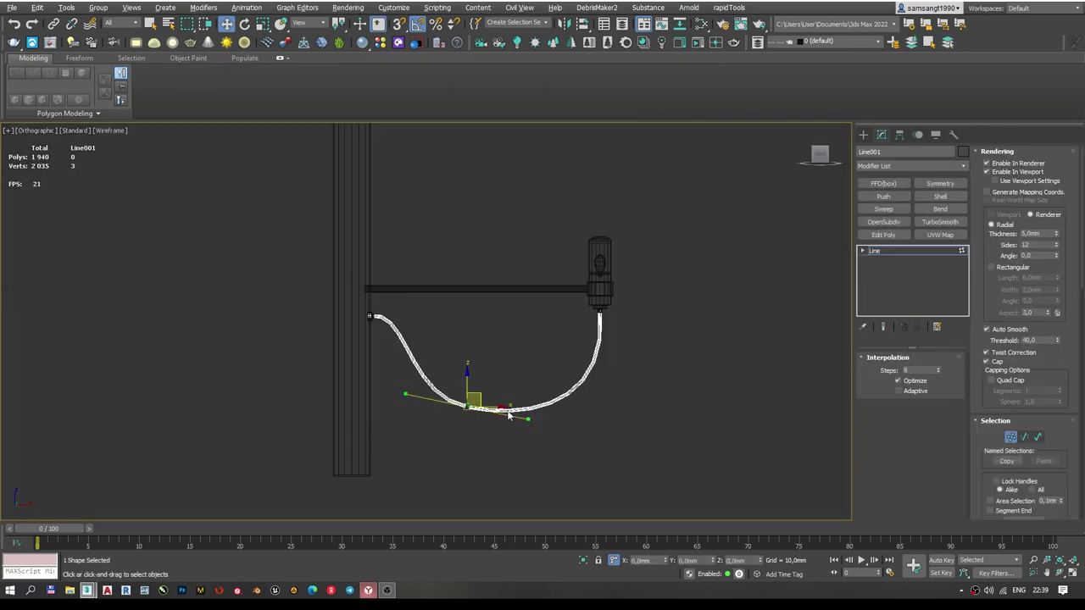
{"action": "scroll", "coordinate": [587, 330], "scroll_direction": "down", "scroll_amount": 4}
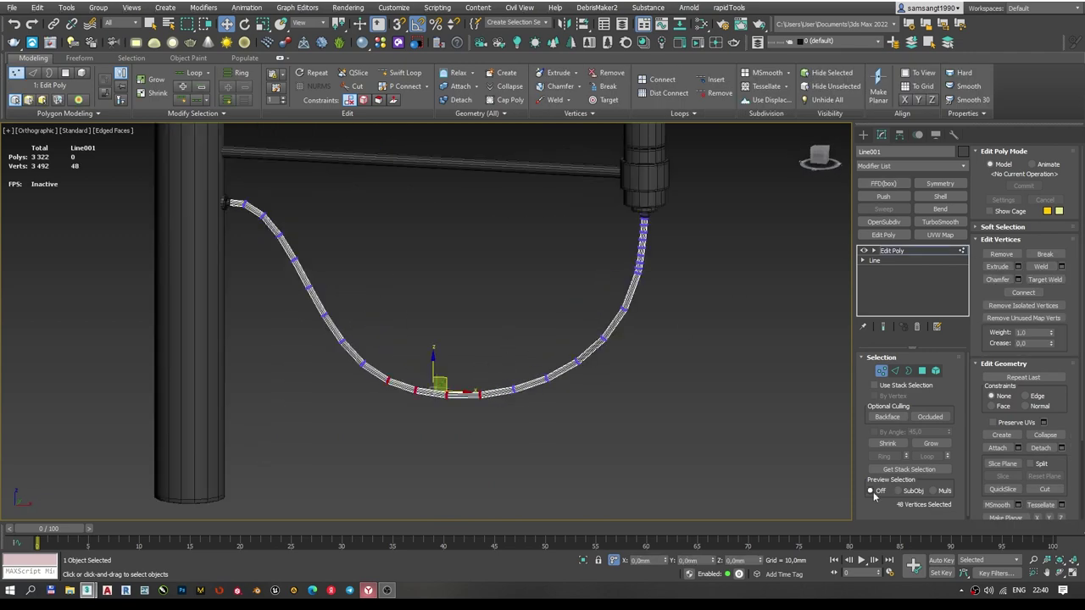
Move cable vertices with Soft Selection on, then group arm, lamp and cable as Group001.
{"action": "left_click", "coordinate": [983, 227]}
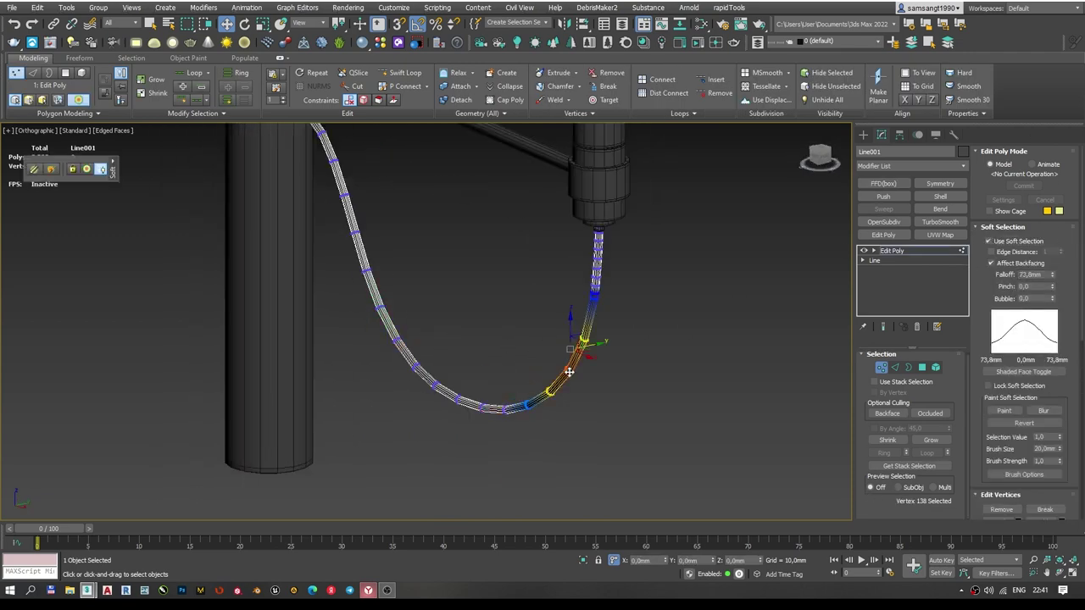
{"action": "mouse_move", "coordinate": [508, 322]}
{"action": "middle_mouse_down", "text": "alt"}
{"action": "mouse_move", "coordinate": [345, 322]}
{"action": "mouse_move", "coordinate": [431, 258]}
{"action": "middle_mouse_up", "text": "alt"}
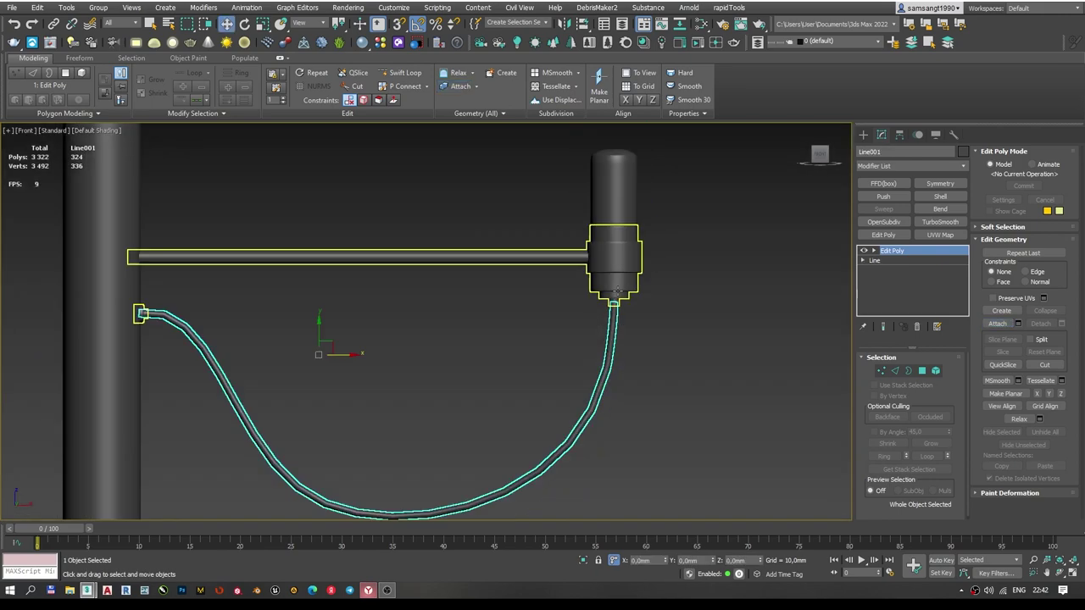
{"action": "scroll", "coordinate": [579, 360], "scroll_direction": "down", "scroll_amount": 3}
{"action": "left_click", "coordinate": [99, 7]}
{"action": "left_click", "coordinate": [111, 22]}
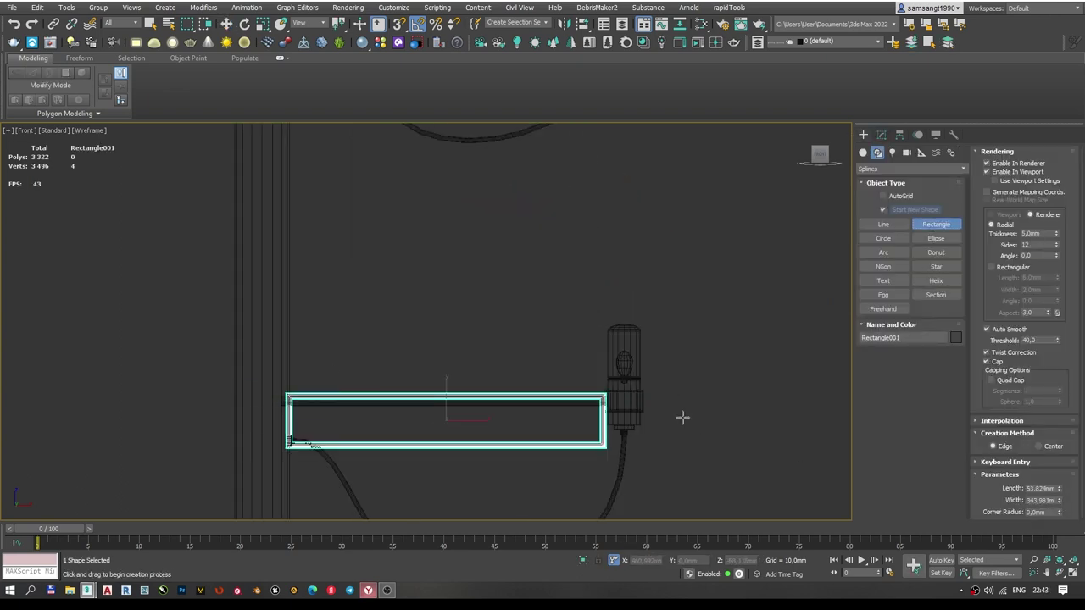
Undo the stray rectangle and Shift-move a copy of the arm and lamp sideways.
{"action": "scroll", "coordinate": [682, 417], "scroll_direction": "down", "scroll_amount": 3}
{"action": "key", "text": "ctrl+z"}
{"action": "scroll", "coordinate": [611, 359], "scroll_direction": "down", "scroll_amount": 2}
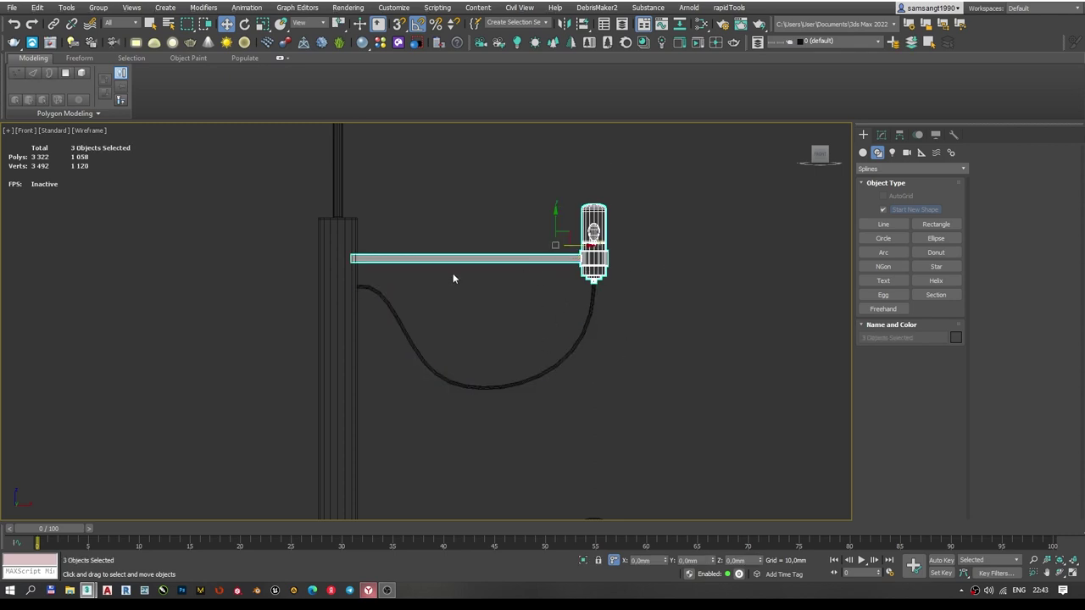
{"action": "key", "text": "F3"}
{"action": "scroll", "coordinate": [406, 310], "scroll_direction": "down", "scroll_amount": 2}
{"action": "middle_click_drag", "start_coordinate": [474, 294], "coordinate": [439, 338]}
{"action": "left_click_drag", "start_coordinate": [492, 227], "coordinate": [523, 226], "text": "shift"}
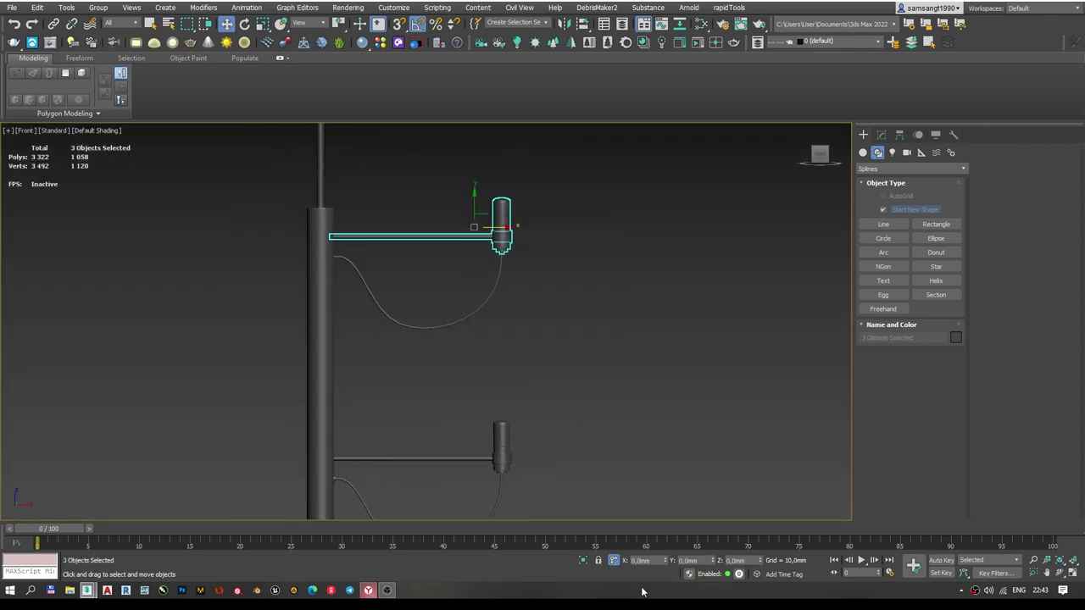
Select the copied lamp, arm and cable Line003 in wireframe view.
{"action": "scroll", "coordinate": [483, 322], "scroll_direction": "up", "scroll_amount": 2}
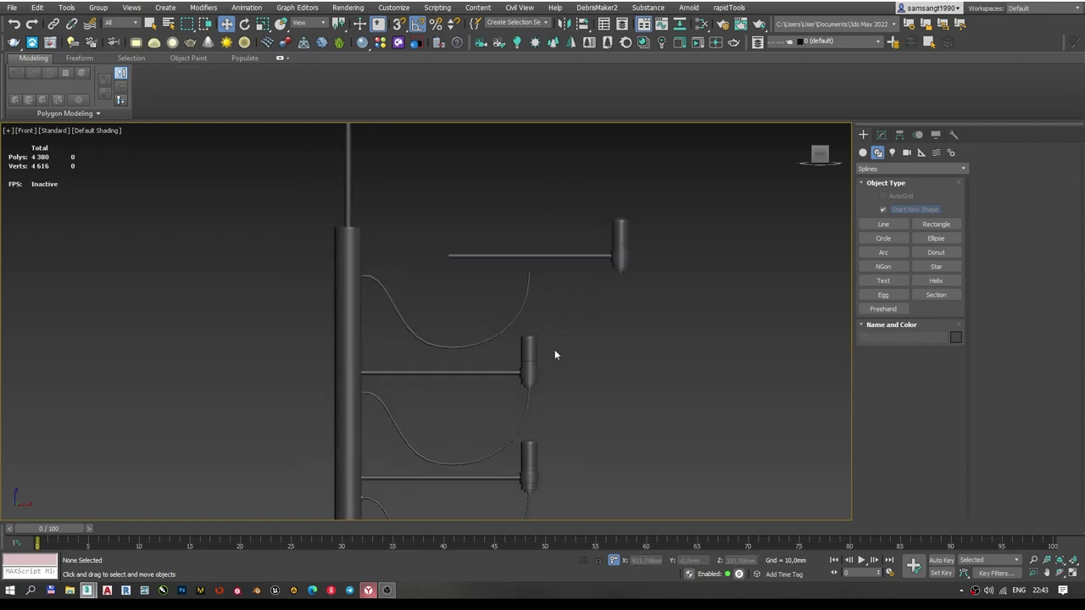
{"action": "key", "text": "F3"}
{"action": "scroll", "coordinate": [555, 354], "scroll_direction": "up", "scroll_amount": 3}
{"action": "left_click", "coordinate": [540, 397]}
{"action": "key", "text": "F3"}
{"action": "scroll", "coordinate": [523, 328], "scroll_direction": "down", "scroll_amount": 3}
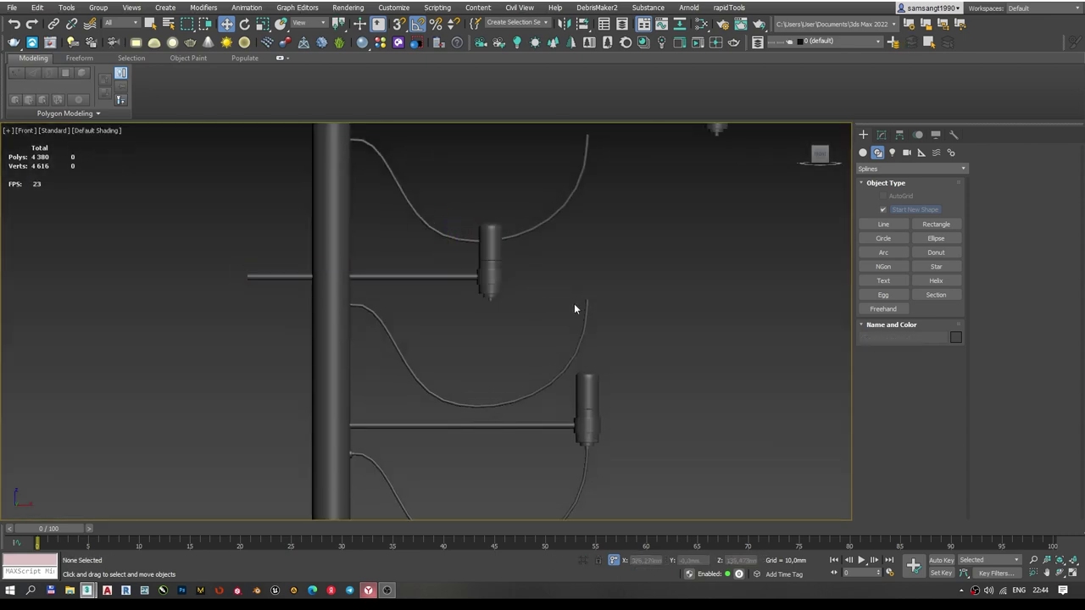
{"action": "left_click", "coordinate": [574, 303]}
{"action": "key", "text": "F3"}
{"action": "scroll", "coordinate": [560, 390], "scroll_direction": "up", "scroll_amount": 3}
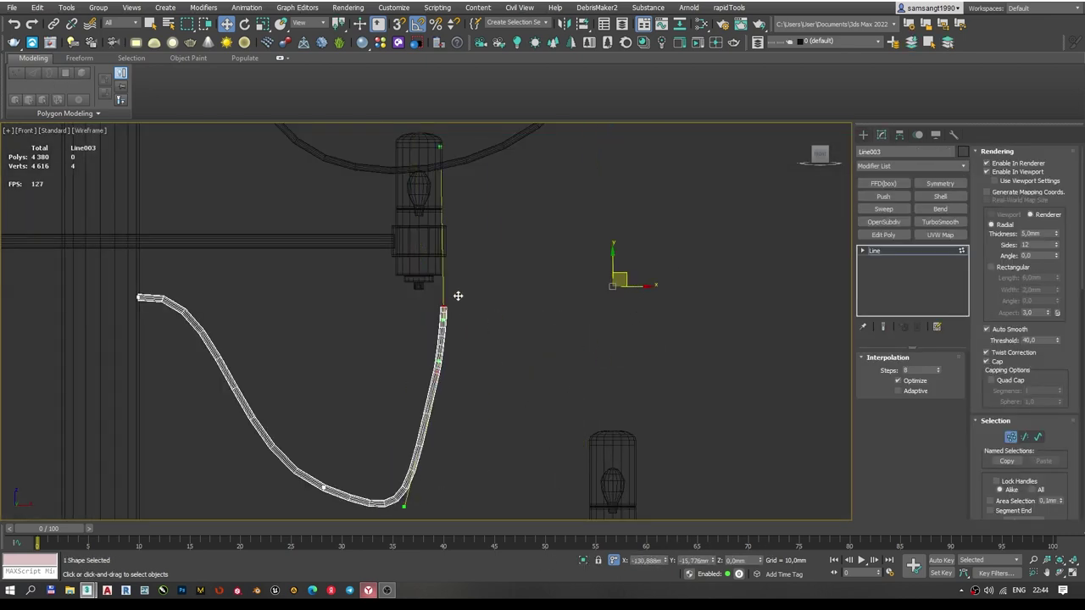
Select and reshape the lower vertices of the copied cable Line003.
{"action": "middle_click_drag", "start_coordinate": [458, 295], "coordinate": [513, 231]}
{"action": "left_click", "coordinate": [364, 369]}
{"action": "scroll", "coordinate": [399, 358], "scroll_direction": "up", "scroll_amount": 2}
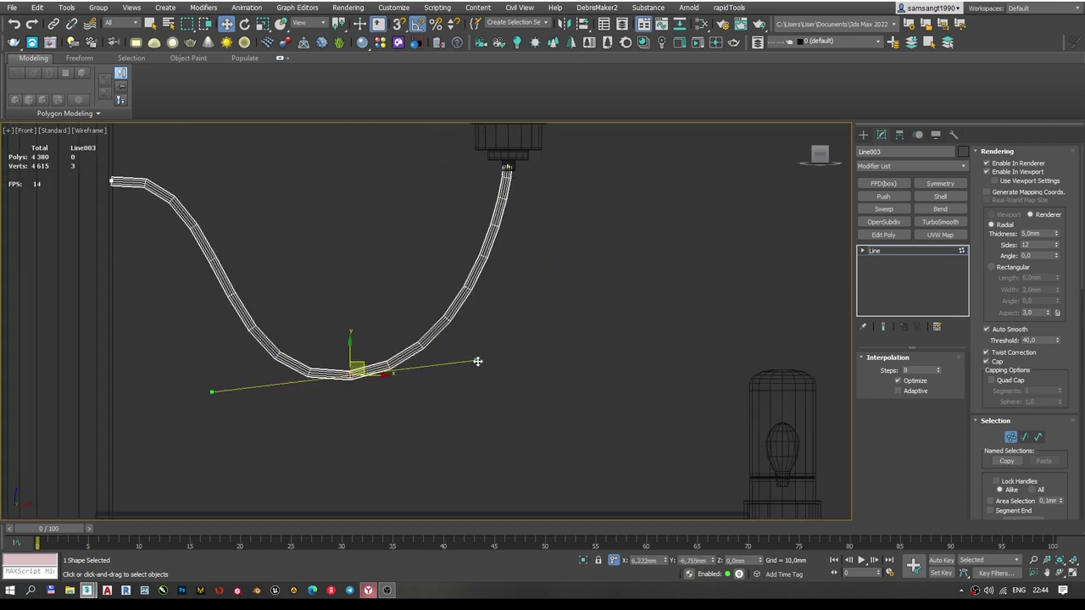
{"action": "middle_click_drag", "start_coordinate": [168, 207], "coordinate": [197, 242]}
{"action": "left_click_drag", "start_coordinate": [403, 348], "coordinate": [291, 438]}
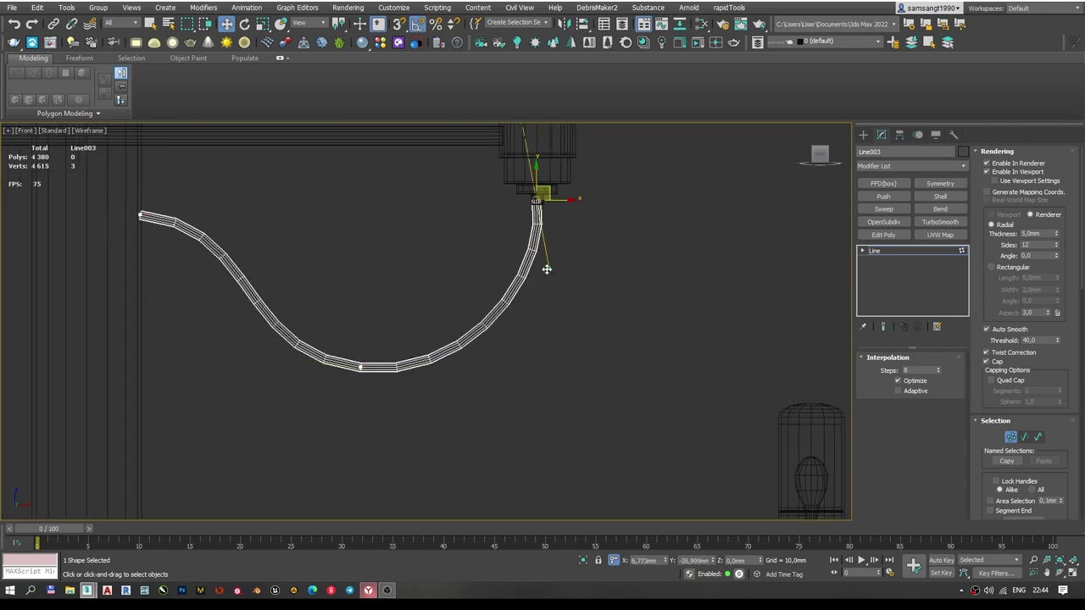
{"action": "scroll", "coordinate": [547, 268], "scroll_direction": "up", "scroll_amount": 3}
{"action": "key", "text": "F3"}
{"action": "scroll", "coordinate": [508, 322], "scroll_direction": "up", "scroll_amount": 3}
Open Group001 and clone the pole-side cap polygons into a new object, Object001.
{"action": "left_click", "coordinate": [477, 382]}
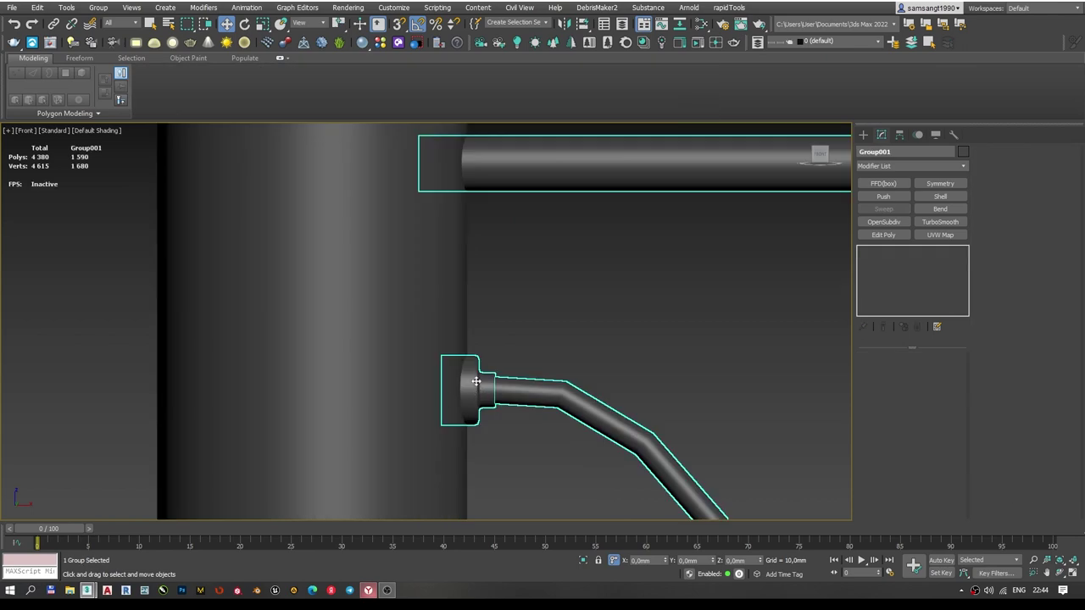
{"action": "scroll", "coordinate": [477, 381], "scroll_direction": "down", "scroll_amount": 3}
{"action": "left_click", "coordinate": [98, 8]}
{"action": "left_click", "coordinate": [119, 41]}
{"action": "left_click", "coordinate": [496, 382]}
{"action": "scroll", "coordinate": [506, 281], "scroll_direction": "down", "scroll_amount": 3}
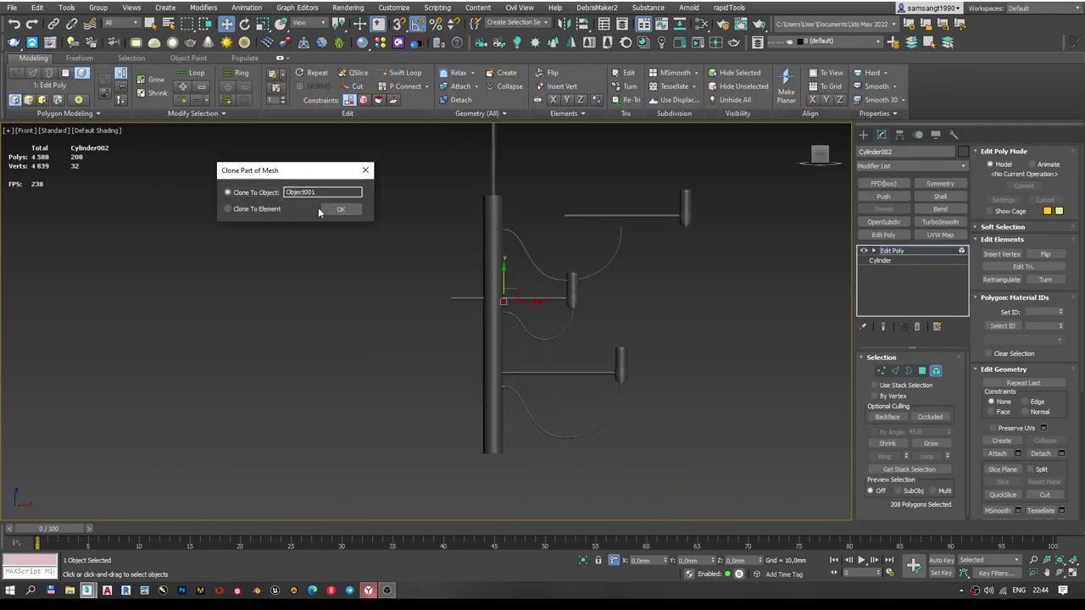
{"action": "left_click", "coordinate": [340, 209]}
Check the result by selecting the cloned cap Object001 and the cable Line003.
{"action": "scroll", "coordinate": [542, 289], "scroll_direction": "up", "scroll_amount": 3}
{"action": "left_click", "coordinate": [467, 346]}
{"action": "scroll", "coordinate": [454, 287], "scroll_direction": "up", "scroll_amount": 3}
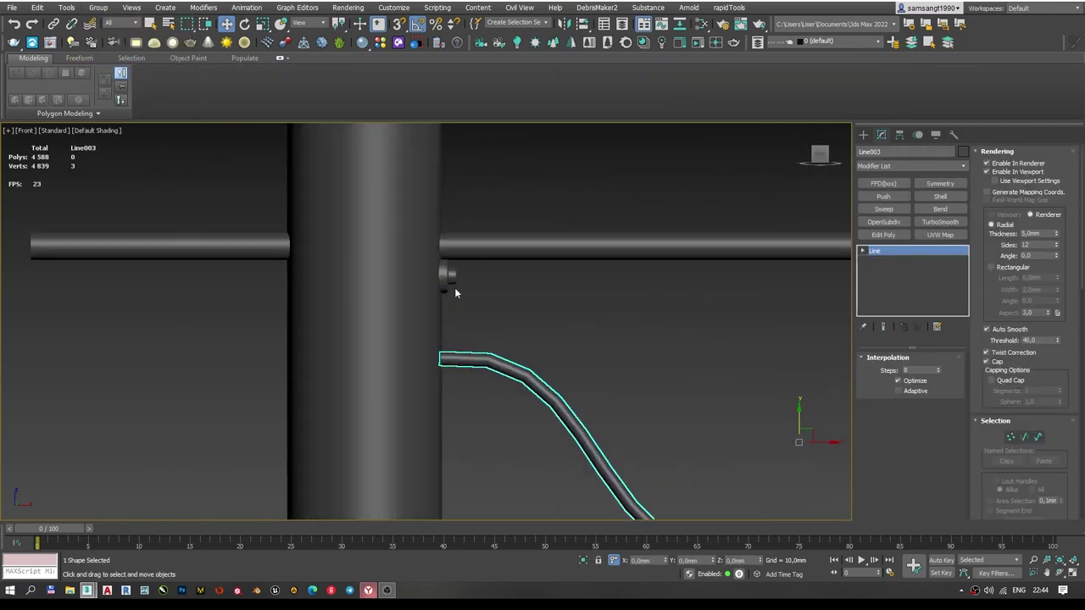
{"action": "left_click", "coordinate": [444, 274]}
{"action": "scroll", "coordinate": [443, 275], "scroll_direction": "up", "scroll_amount": 3}
{"action": "scroll", "coordinate": [430, 300], "scroll_direction": "up", "scroll_amount": 3}
{"action": "scroll", "coordinate": [431, 301], "scroll_direction": "down", "scroll_amount": 5}
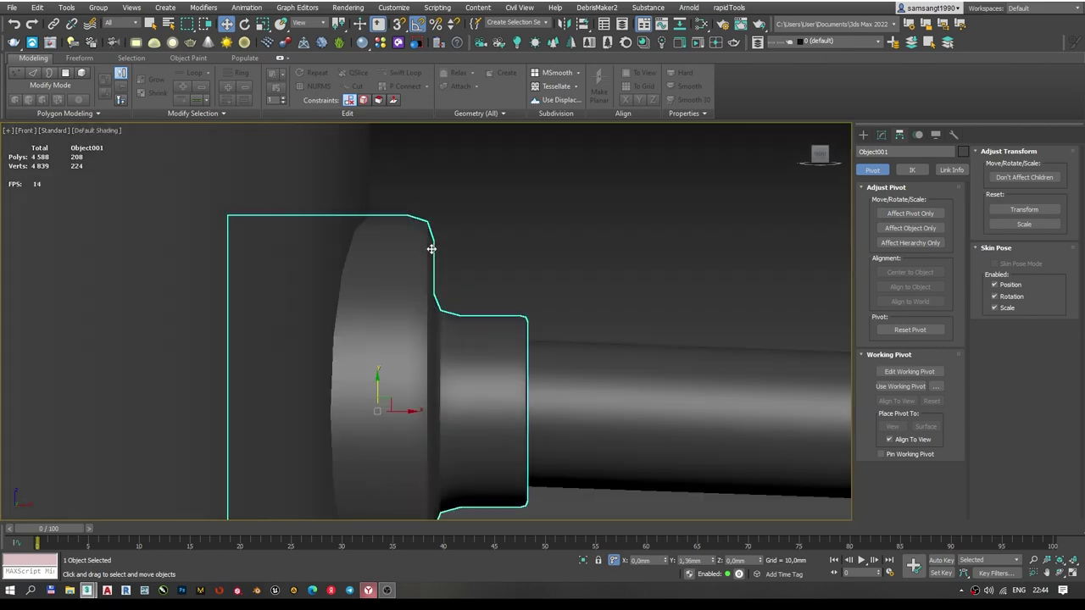
{"action": "scroll", "coordinate": [431, 301], "scroll_direction": "down", "scroll_amount": 5}
{"action": "left_click", "coordinate": [475, 424]}
{"action": "scroll", "coordinate": [486, 251], "scroll_direction": "down", "scroll_amount": 3}
{"action": "scroll", "coordinate": [486, 250], "scroll_direction": "up", "scroll_amount": 5}
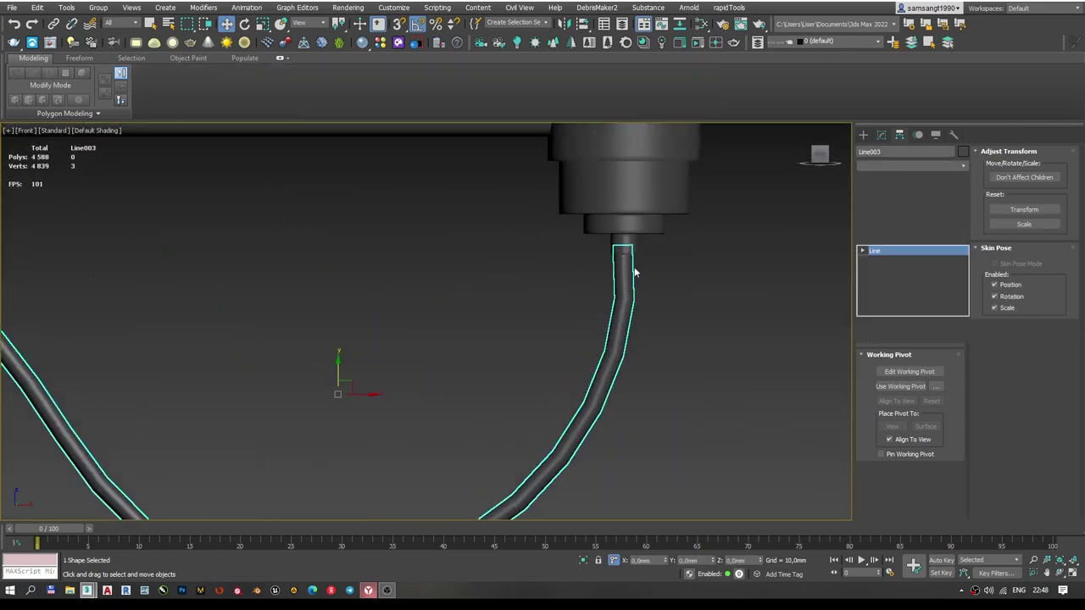
{"action": "scroll", "coordinate": [627, 245], "scroll_direction": "up", "scroll_amount": 3}
{"action": "scroll", "coordinate": [627, 238], "scroll_direction": "down", "scroll_amount": 3}
{"action": "scroll", "coordinate": [644, 398], "scroll_direction": "down", "scroll_amount": 2}
Drag the bottom of the upper cable Line002 lower so it sags more.
{"action": "scroll", "coordinate": [304, 360], "scroll_direction": "up", "scroll_amount": 5}
{"action": "key", "text": "F3"}
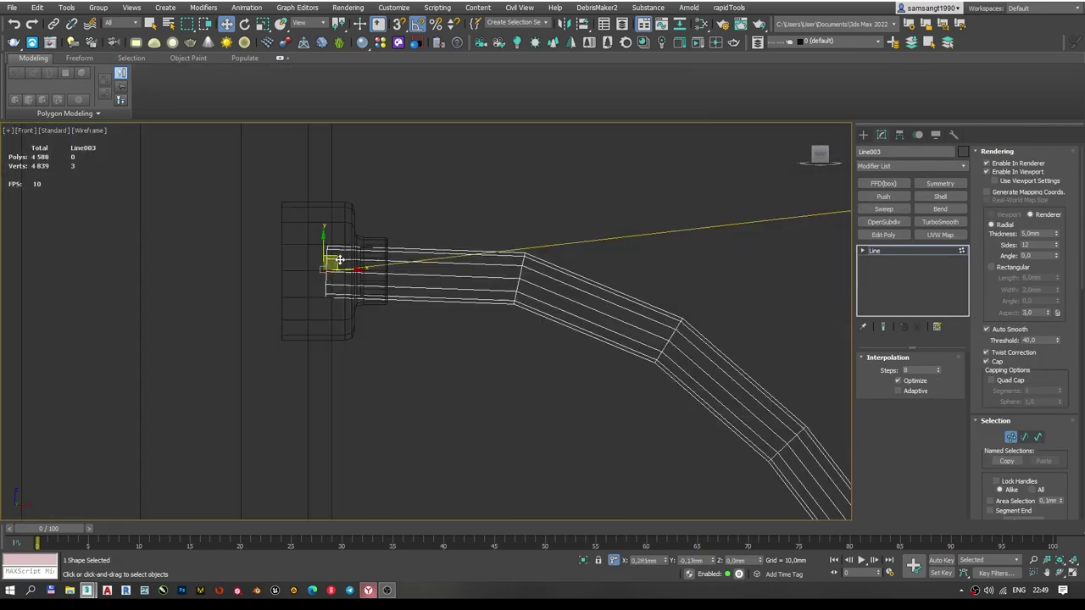
{"action": "scroll", "coordinate": [666, 230], "scroll_direction": "down", "scroll_amount": 5}
{"action": "left_click", "coordinate": [460, 332]}
{"action": "scroll", "coordinate": [503, 243], "scroll_direction": "up", "scroll_amount": 4}
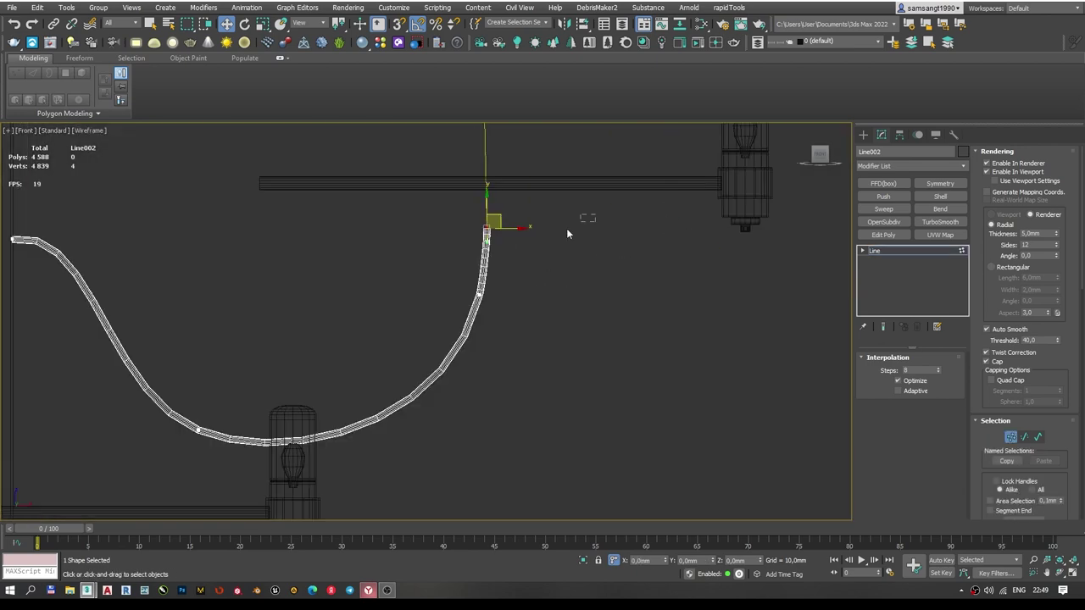
{"action": "scroll", "coordinate": [753, 221], "scroll_direction": "up", "scroll_amount": 4}
{"action": "scroll", "coordinate": [551, 250], "scroll_direction": "down", "scroll_amount": 6}
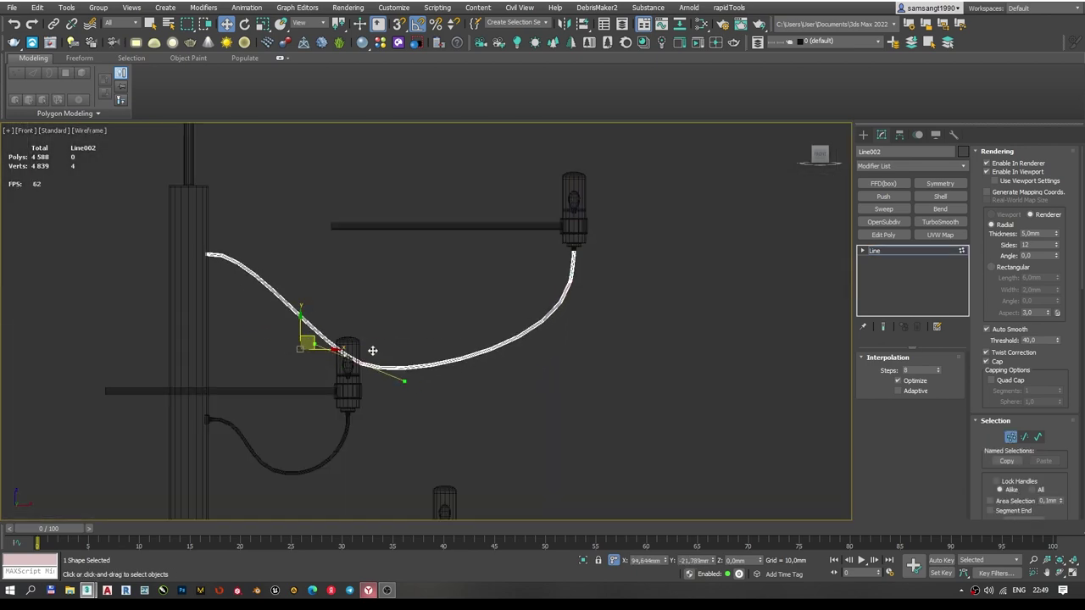
{"action": "scroll", "coordinate": [406, 323], "scroll_direction": "up", "scroll_amount": 2}
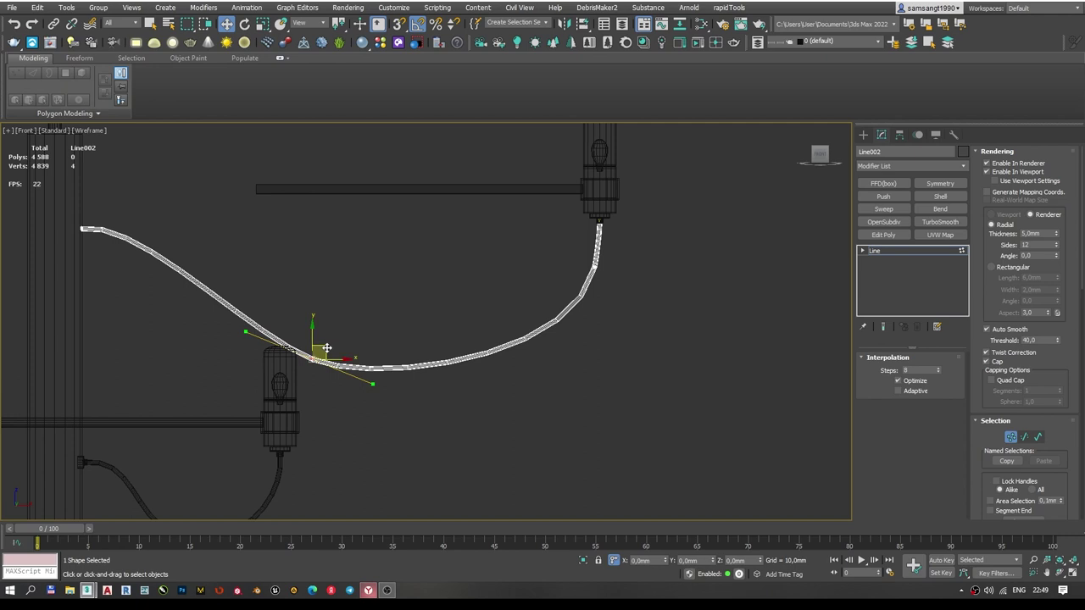
{"action": "scroll", "coordinate": [405, 279], "scroll_direction": "down", "scroll_amount": 2}
{"action": "left_click_drag", "start_coordinate": [424, 297], "coordinate": [427, 303]}
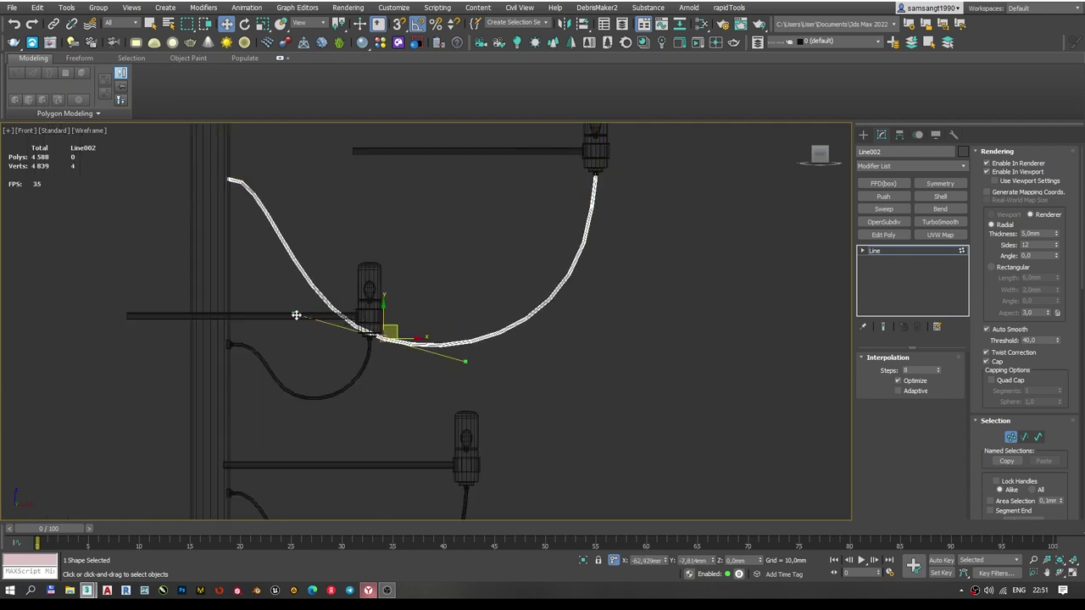
{"action": "scroll", "coordinate": [354, 164], "scroll_direction": "up", "scroll_amount": 5}
{"action": "scroll", "coordinate": [356, 169], "scroll_direction": "down", "scroll_amount": 5}
{"action": "scroll", "coordinate": [594, 280], "scroll_direction": "up", "scroll_amount": 5}
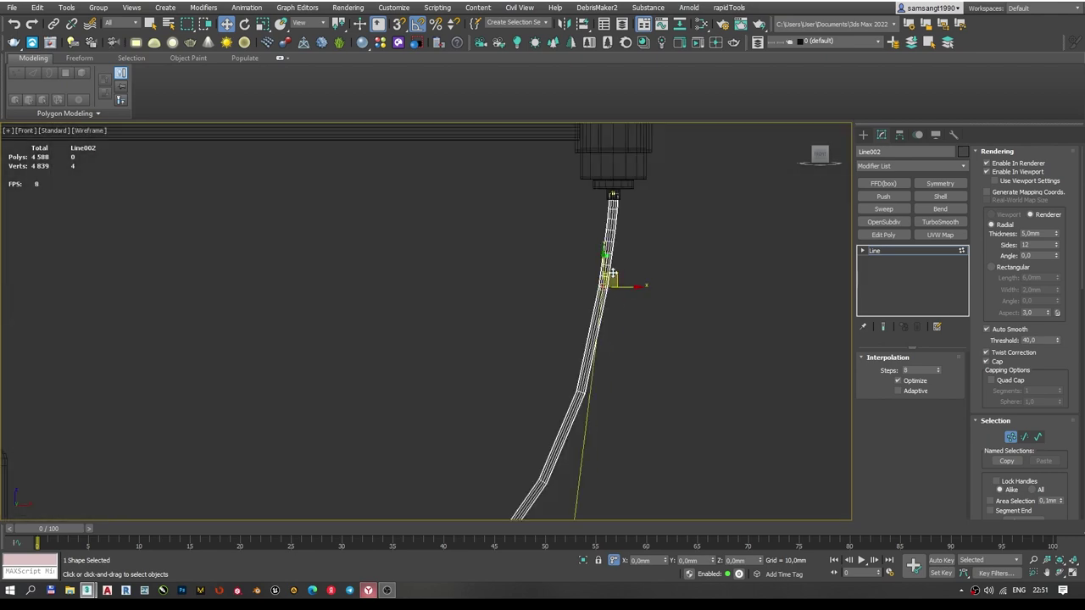
{"action": "scroll", "coordinate": [526, 272], "scroll_direction": "down", "scroll_amount": 5}
{"action": "key", "text": "F3"}
Select a vertex near the bottom of the lower cable Line003 in Vertex mode.
{"action": "scroll", "coordinate": [513, 259], "scroll_direction": "up", "scroll_amount": 2}
{"action": "scroll", "coordinate": [497, 351], "scroll_direction": "up", "scroll_amount": 2}
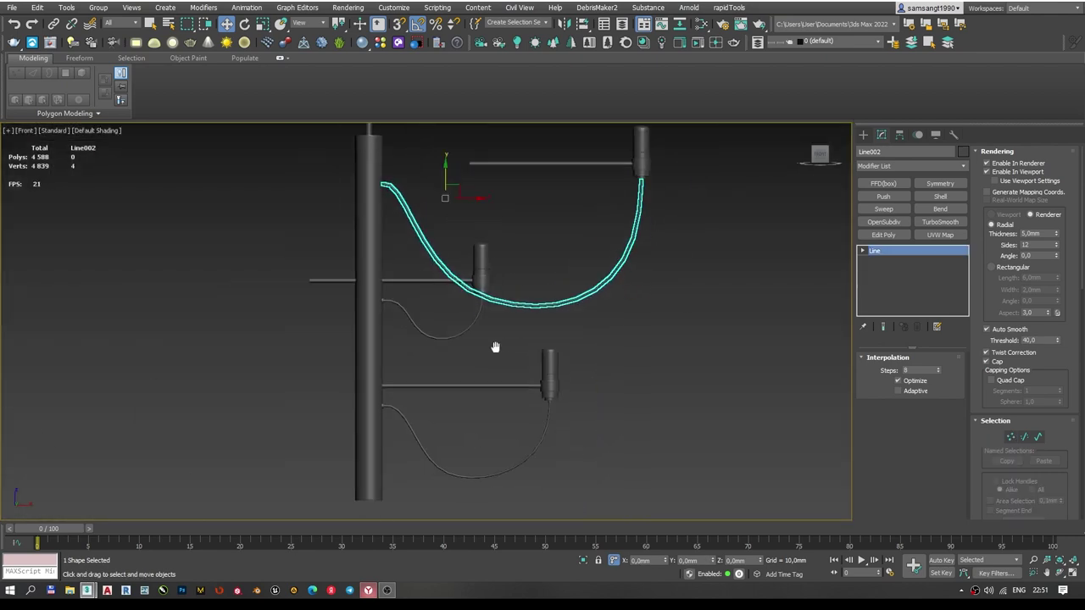
{"action": "left_click", "coordinate": [533, 370]}
{"action": "scroll", "coordinate": [533, 370], "scroll_direction": "up", "scroll_amount": 2}
{"action": "left_click", "coordinate": [373, 385]}
{"action": "key", "text": "1"}
{"action": "left_click", "coordinate": [364, 426]}
{"action": "scroll", "coordinate": [364, 426], "scroll_direction": "down", "scroll_amount": 2}
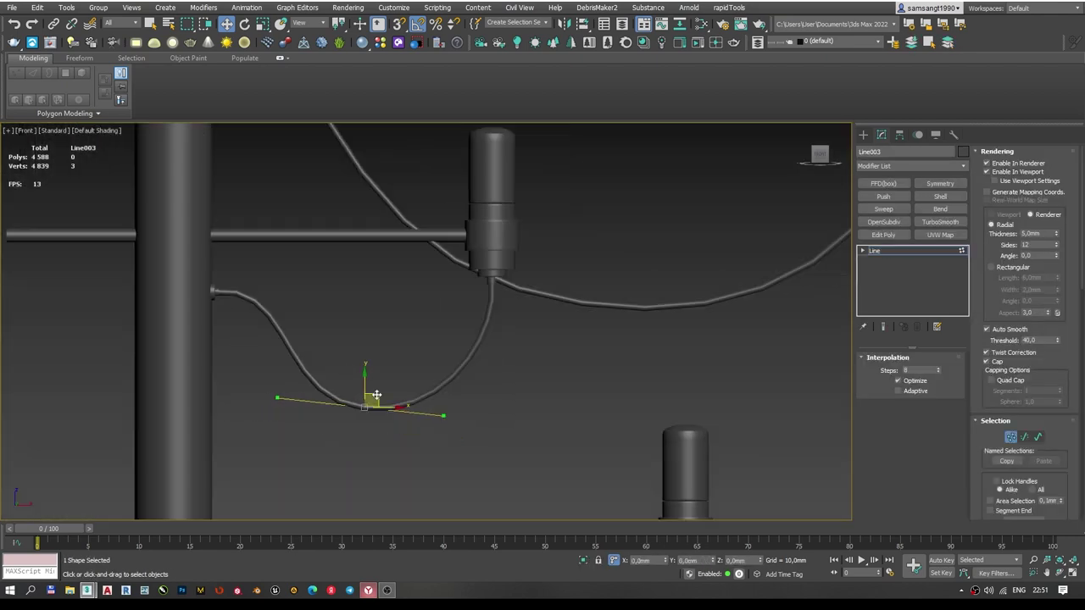
Select the pole-side cap Object001 and zoom to it.
{"action": "left_click", "coordinate": [384, 288]}
{"action": "key", "text": "z"}
{"action": "scroll", "coordinate": [482, 274], "scroll_direction": "down", "scroll_amount": 4}
Clone the pole-side cap Object001 as Object002 for the upper cable.
{"action": "scroll", "coordinate": [442, 395], "scroll_direction": "down", "scroll_amount": 2}
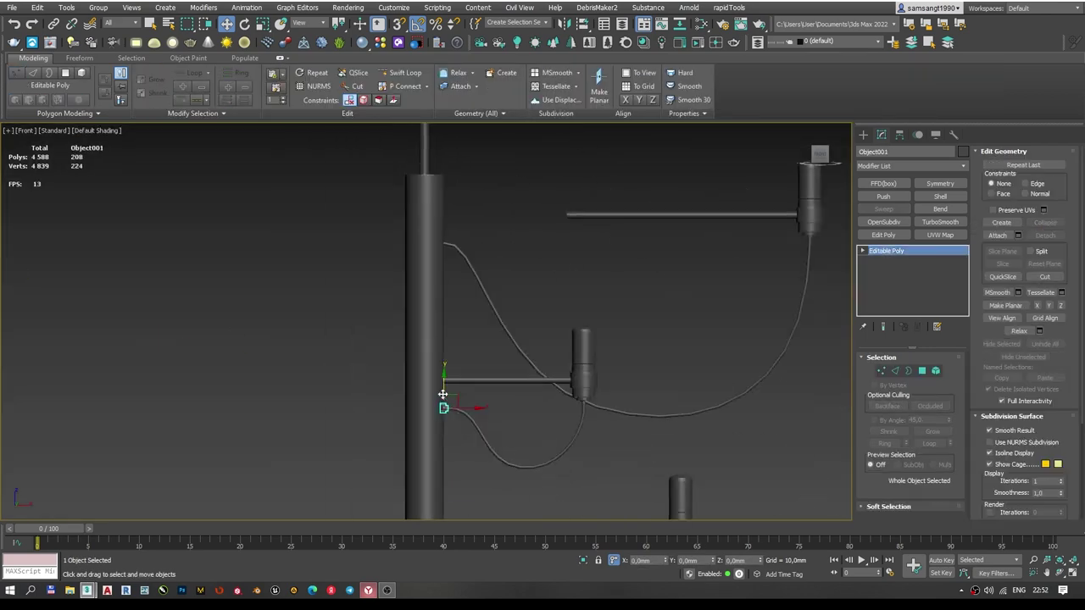
{"action": "left_click", "coordinate": [543, 339]}
{"action": "key", "text": "z"}
{"action": "scroll", "coordinate": [484, 285], "scroll_direction": "down", "scroll_amount": 4}
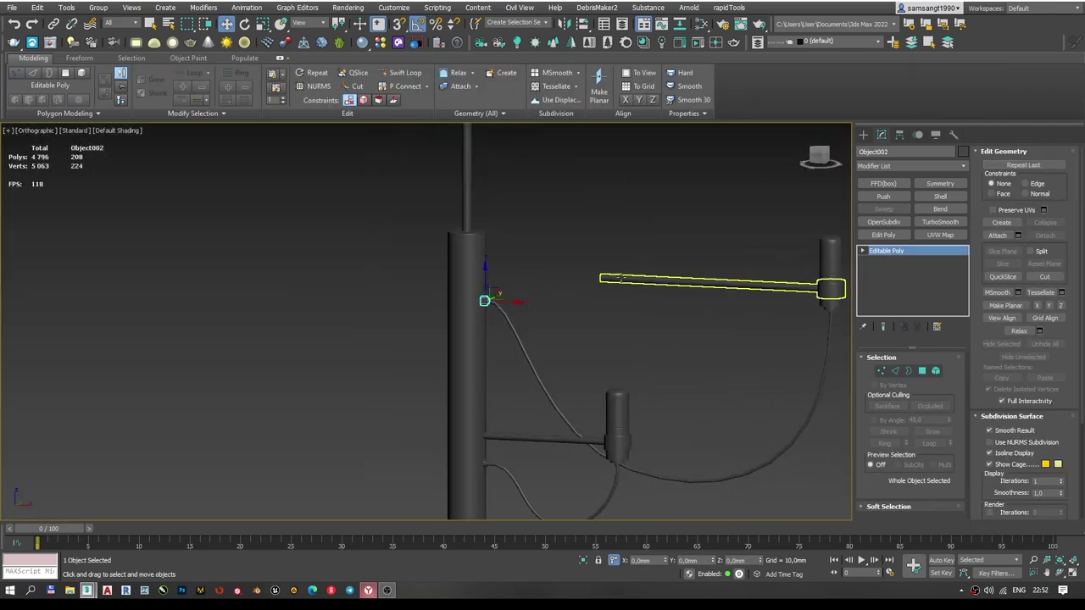
{"action": "left_click", "coordinate": [648, 259]}
{"action": "scroll", "coordinate": [648, 259], "scroll_direction": "down", "scroll_amount": 3}
Select the lamp housing Cylinder010 and its rod and ring part.
{"action": "left_click", "coordinate": [531, 277]}
{"action": "scroll", "coordinate": [532, 277], "scroll_direction": "up", "scroll_amount": 4}
{"action": "key", "text": "F3"}
{"action": "scroll", "coordinate": [549, 265], "scroll_direction": "up", "scroll_amount": 3}
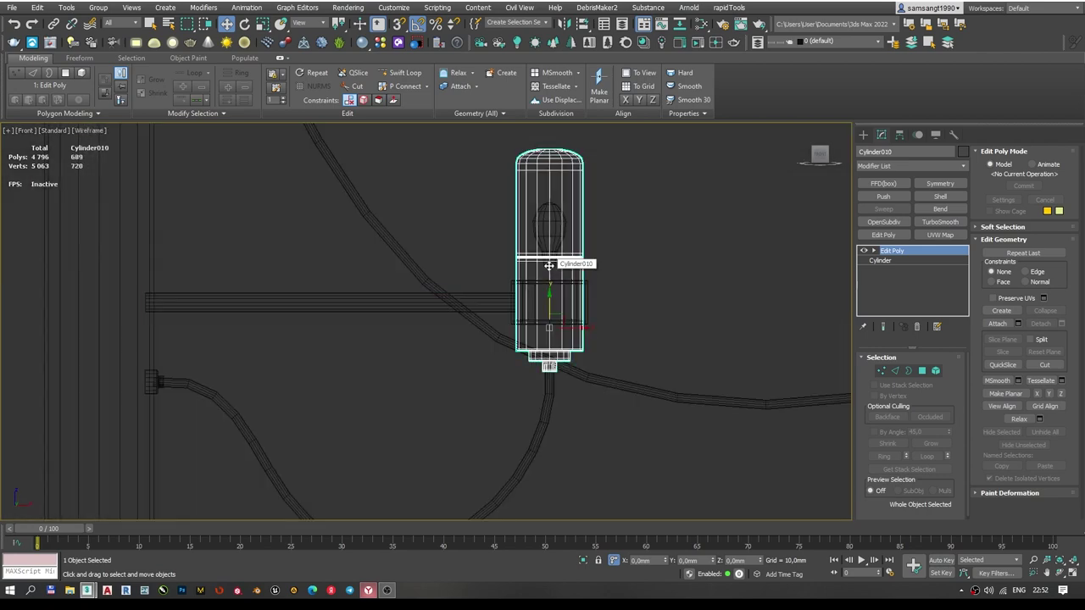
{"action": "key", "text": "F3"}
{"action": "scroll", "coordinate": [245, 347], "scroll_direction": "down", "scroll_amount": 3}
{"action": "scroll", "coordinate": [593, 302], "scroll_direction": "up", "scroll_amount": 3}
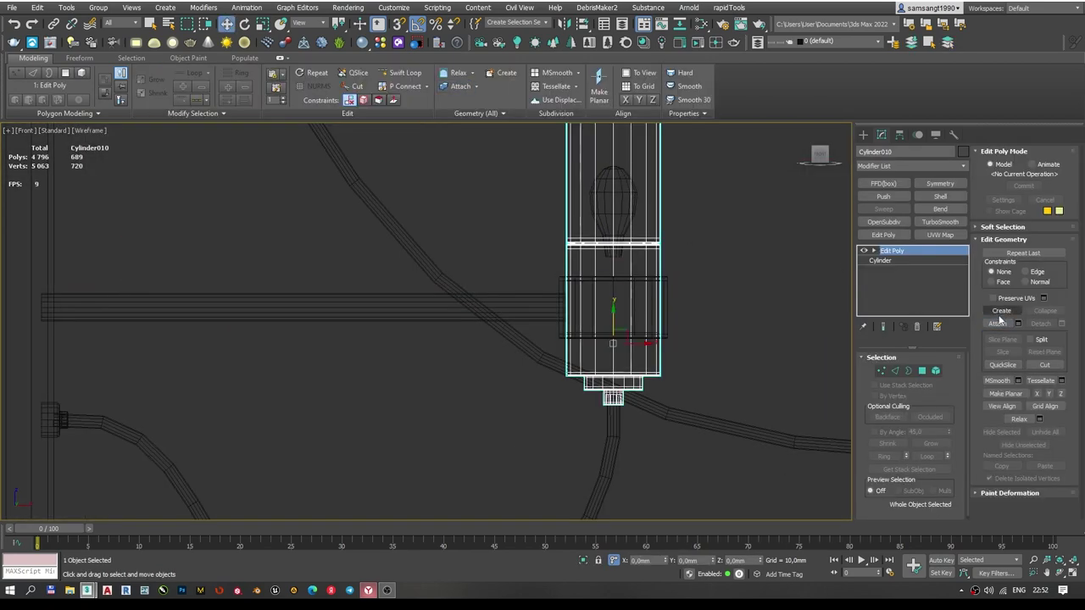
{"action": "left_click", "coordinate": [593, 301]}
{"action": "scroll", "coordinate": [593, 302], "scroll_direction": "up", "scroll_amount": 3}
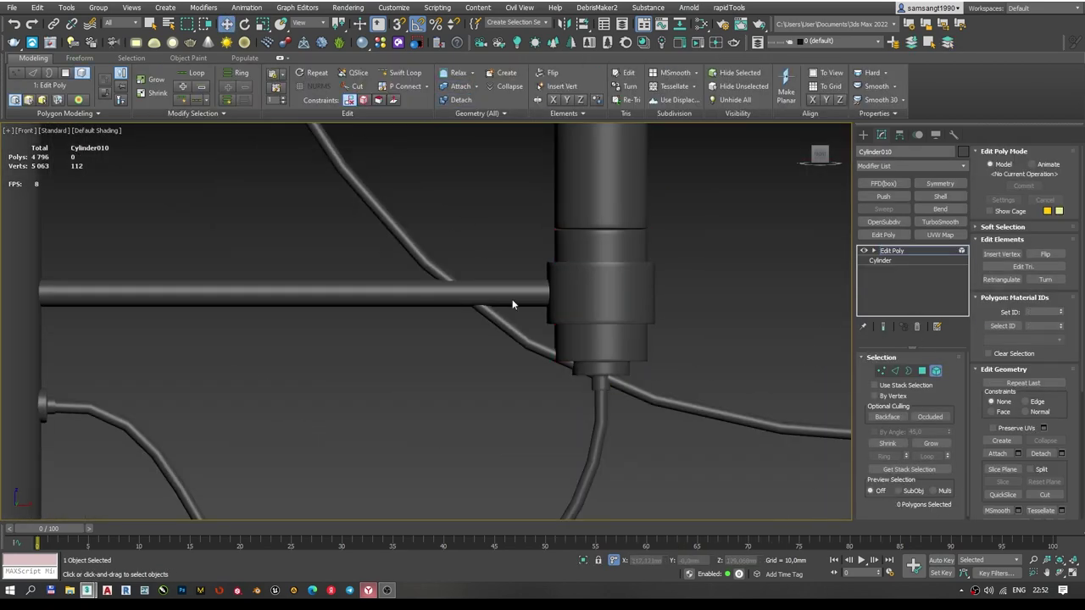
{"action": "left_click", "coordinate": [600, 297]}
{"action": "scroll", "coordinate": [624, 236], "scroll_direction": "down", "scroll_amount": 4}
Select the lower cable Line003 and enter its polygon sub-object level.
{"action": "left_click", "coordinate": [624, 236]}
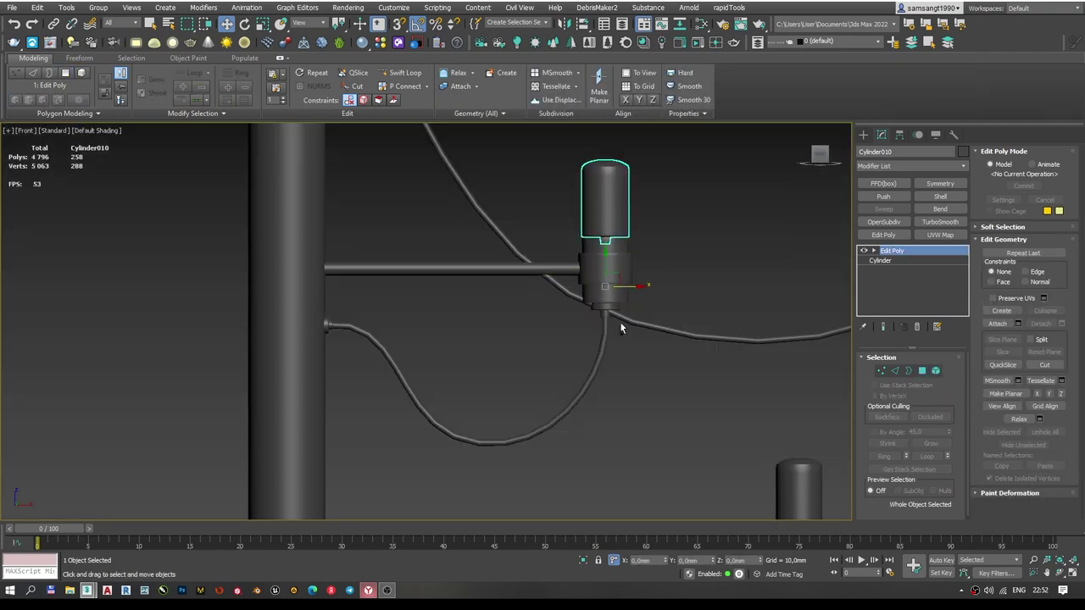
{"action": "left_click", "coordinate": [619, 321]}
{"action": "middle_click_drag", "start_coordinate": [620, 321], "coordinate": [483, 294]}
{"action": "scroll", "coordinate": [744, 270], "scroll_direction": "down", "scroll_amount": 2}
{"action": "key", "text": "4"}
{"action": "key", "text": "F3"}
{"action": "mouse_move", "coordinate": [744, 270]}
{"action": "middle_mouse_down", "text": "alt"}
{"action": "mouse_move", "coordinate": [406, 340]}
{"action": "mouse_move", "coordinate": [528, 315]}
{"action": "mouse_move", "coordinate": [556, 316]}
{"action": "mouse_move", "coordinate": [595, 349]}
{"action": "middle_mouse_up", "text": "alt"}
{"action": "key", "text": "F3"}
Turn on Soft Selection for the cable vertices and reshape the cable curves.
{"action": "key", "text": "1"}
{"action": "left_click", "coordinate": [980, 228]}
{"action": "scroll", "coordinate": [514, 341], "scroll_direction": "up", "scroll_amount": 3}
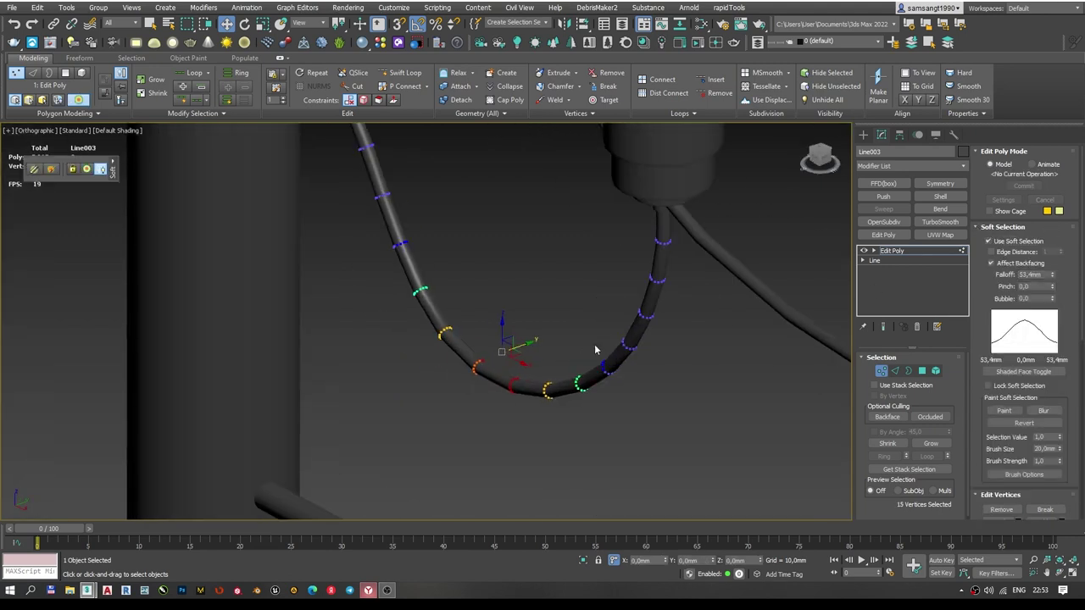
{"action": "mouse_move", "coordinate": [655, 313]}
{"action": "middle_mouse_down", "text": "alt"}
{"action": "mouse_move", "coordinate": [506, 339]}
{"action": "mouse_move", "coordinate": [537, 285]}
{"action": "mouse_move", "coordinate": [469, 311]}
{"action": "middle_mouse_up", "text": "alt"}
{"action": "middle_click_drag", "start_coordinate": [501, 382], "coordinate": [499, 311], "text": "alt"}
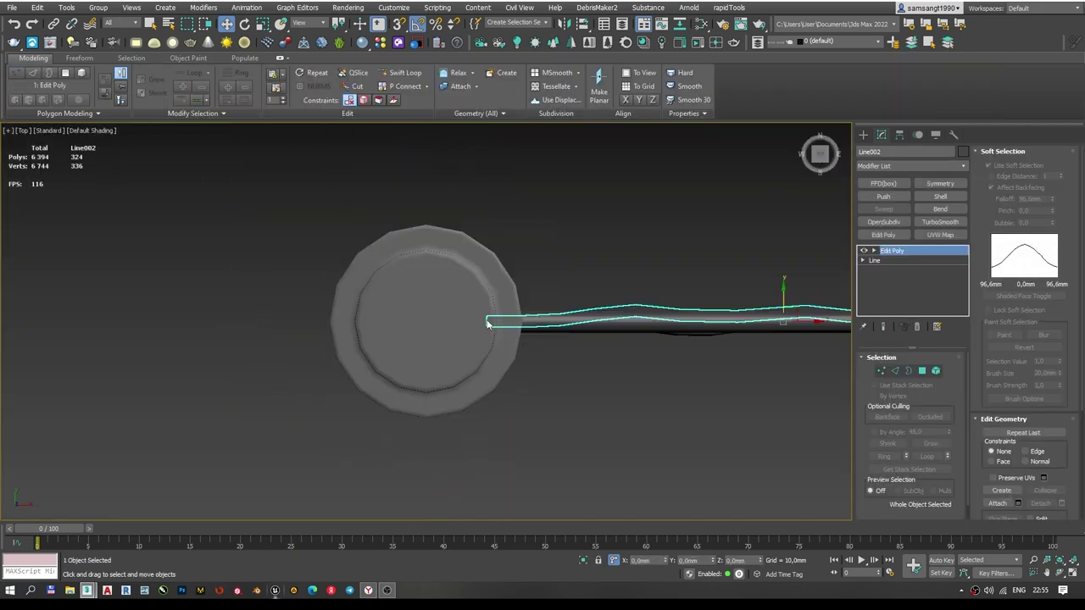
{"action": "middle_click_drag", "start_coordinate": [488, 324], "coordinate": [456, 307], "text": "alt"}
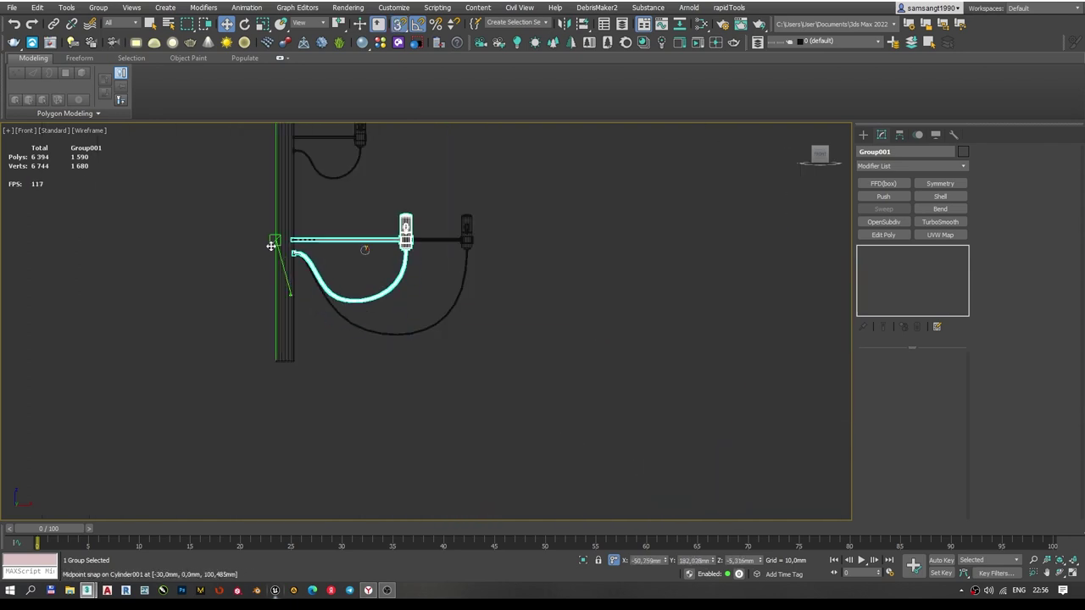
Copy the arm, lamp and cable group upward along the pole.
{"action": "left_click_drag", "start_coordinate": [481, 328], "coordinate": [482, 199], "text": "shift"}
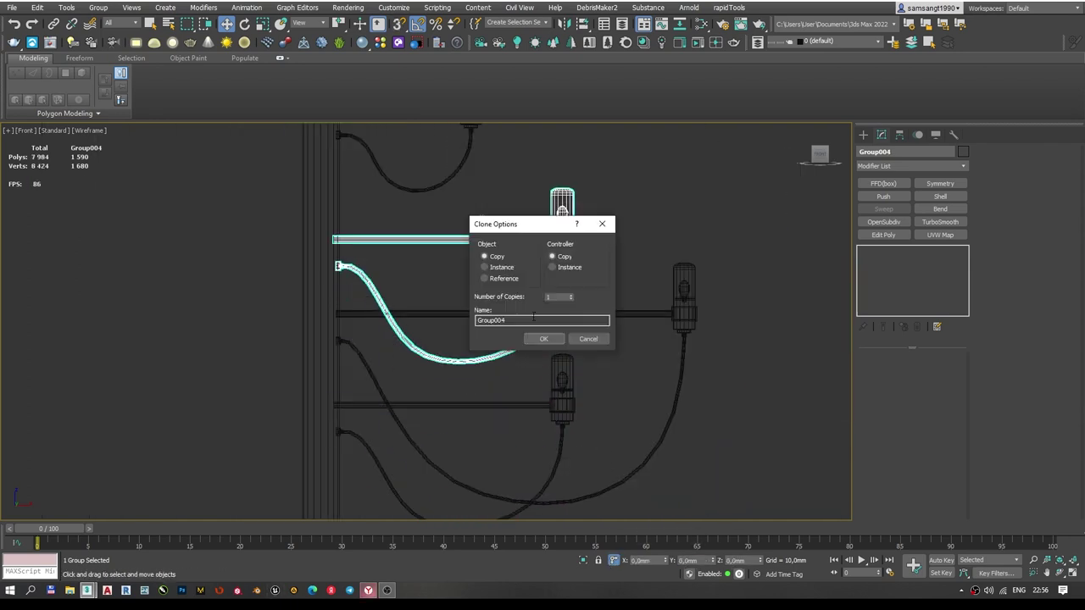
{"action": "left_click", "coordinate": [543, 338]}
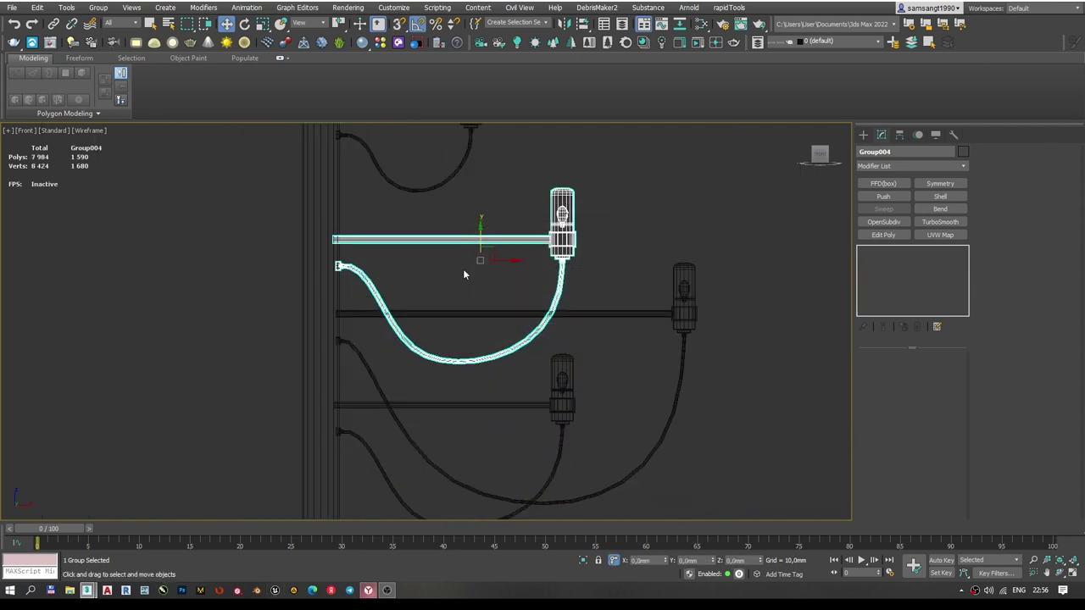
{"action": "scroll", "coordinate": [331, 257], "scroll_direction": "up", "scroll_amount": 5}
{"action": "scroll", "coordinate": [322, 271], "scroll_direction": "down", "scroll_amount": 3}
{"action": "scroll", "coordinate": [424, 339], "scroll_direction": "up", "scroll_amount": 2}
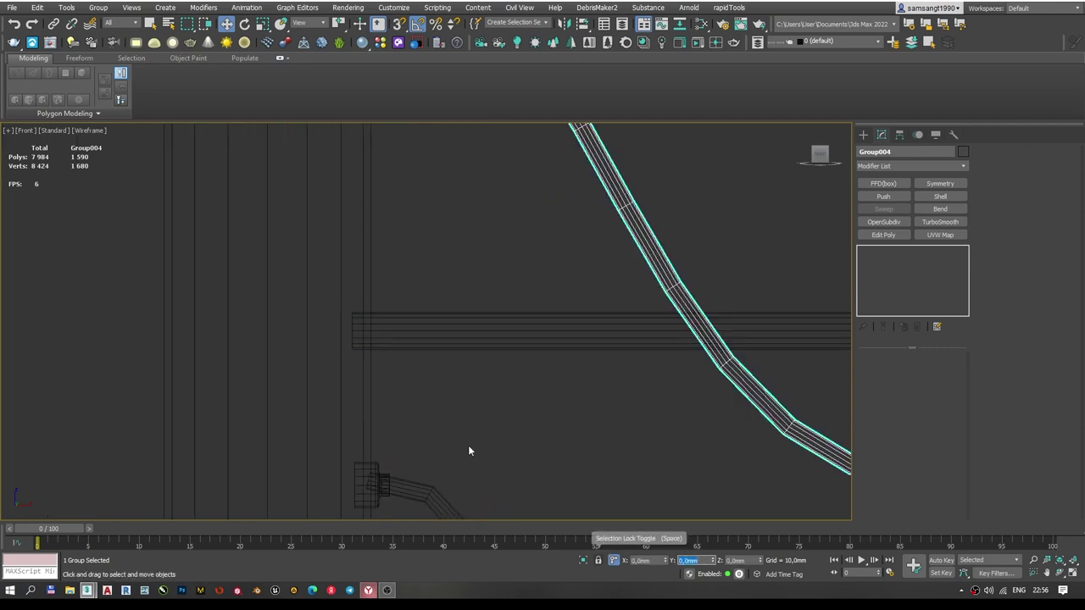
{"action": "scroll", "coordinate": [492, 219], "scroll_direction": "down", "scroll_amount": 5}
{"action": "scroll", "coordinate": [550, 234], "scroll_direction": "up", "scroll_amount": 3}
{"action": "scroll", "coordinate": [492, 309], "scroll_direction": "up", "scroll_amount": 4}
Select the lower arm group and check its position on the pole.
{"action": "left_click", "coordinate": [492, 308]}
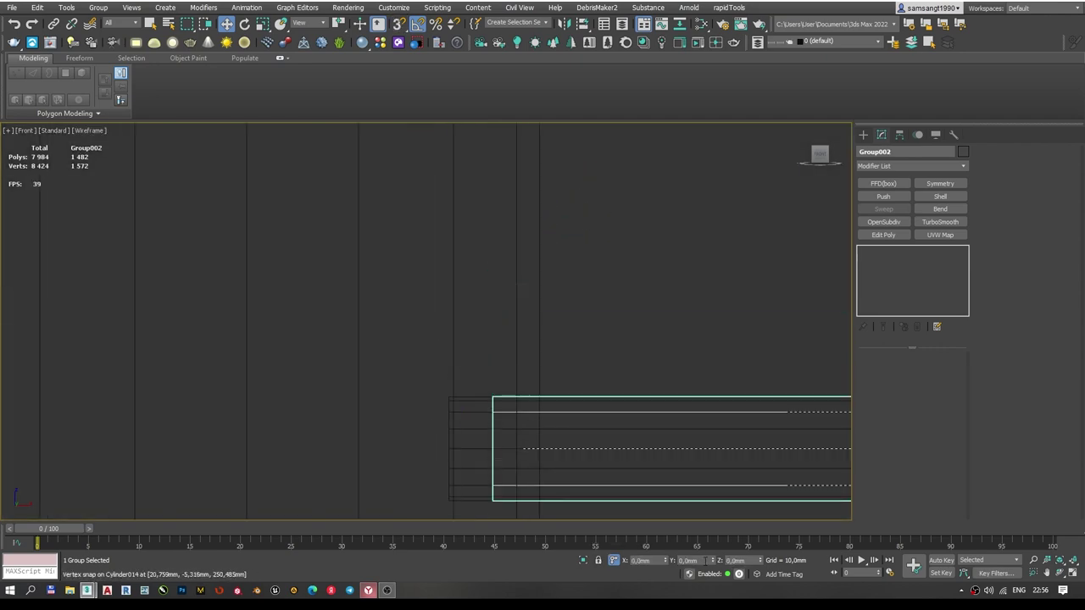
{"action": "scroll", "coordinate": [562, 404], "scroll_direction": "down", "scroll_amount": 3}
{"action": "key", "text": "F3"}
{"action": "scroll", "coordinate": [569, 188], "scroll_direction": "down", "scroll_amount": 3}
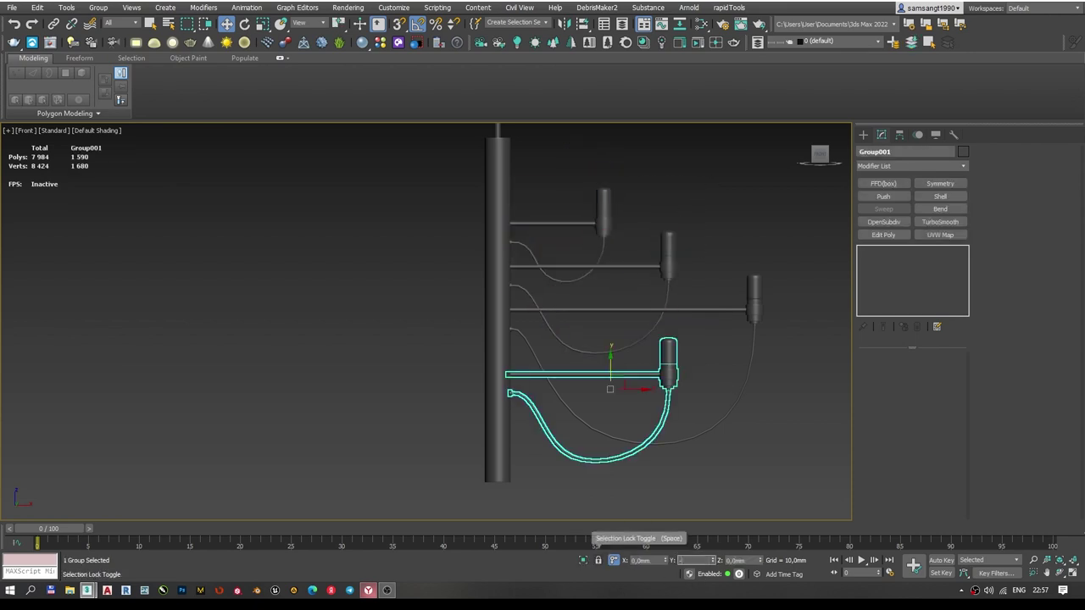
{"action": "scroll", "coordinate": [567, 262], "scroll_direction": "up", "scroll_amount": 4}
{"action": "scroll", "coordinate": [532, 286], "scroll_direction": "up", "scroll_amount": 2}
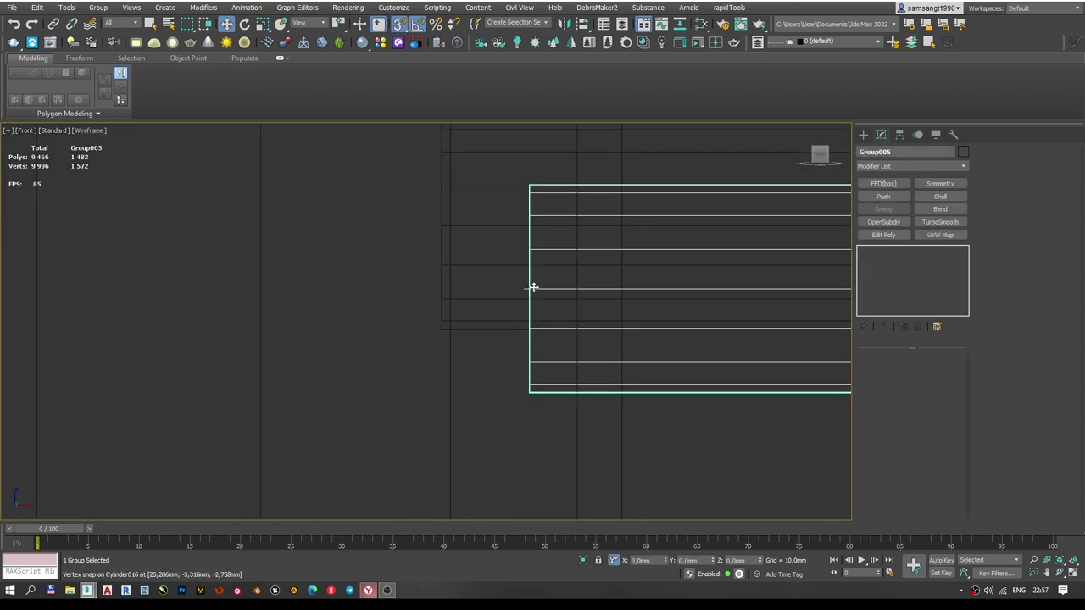
{"action": "scroll", "coordinate": [533, 286], "scroll_direction": "down", "scroll_amount": 2}
{"action": "scroll", "coordinate": [551, 284], "scroll_direction": "down", "scroll_amount": 2}
{"action": "scroll", "coordinate": [593, 373], "scroll_direction": "down", "scroll_amount": 2}
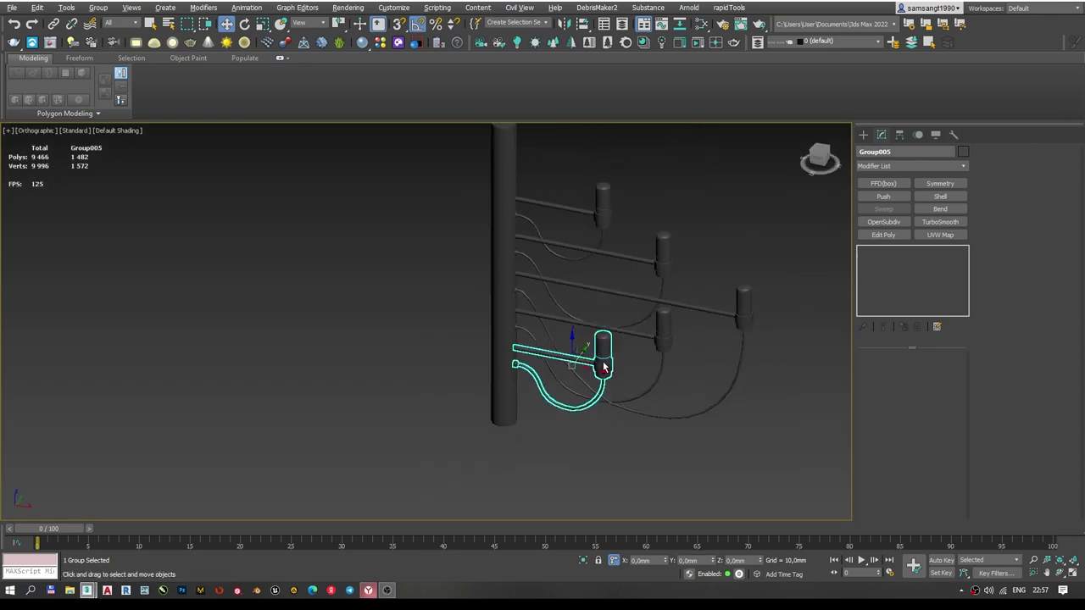
{"action": "scroll", "coordinate": [656, 378], "scroll_direction": "down", "scroll_amount": 3}
{"action": "scroll", "coordinate": [656, 378], "scroll_direction": "down", "scroll_amount": 3}
{"action": "key", "text": "F3"}
Select the copied arm, lamp and cable group.
{"action": "left_click", "coordinate": [570, 412]}
{"action": "scroll", "coordinate": [578, 319], "scroll_direction": "up", "scroll_amount": 4}
{"action": "left_click", "coordinate": [520, 293]}
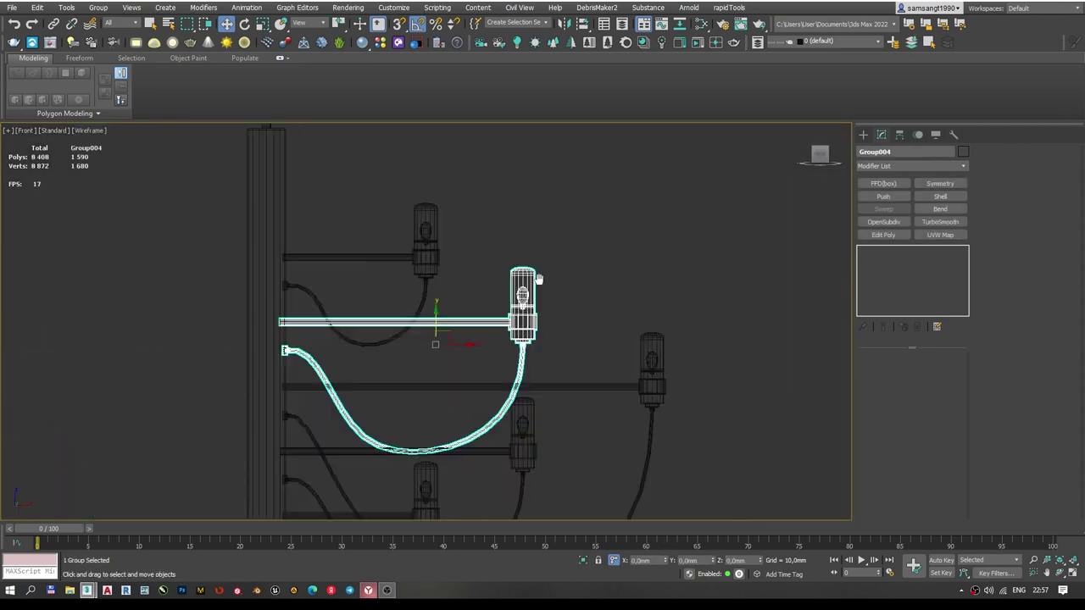
{"action": "scroll", "coordinate": [521, 293], "scroll_direction": "down", "scroll_amount": 1}
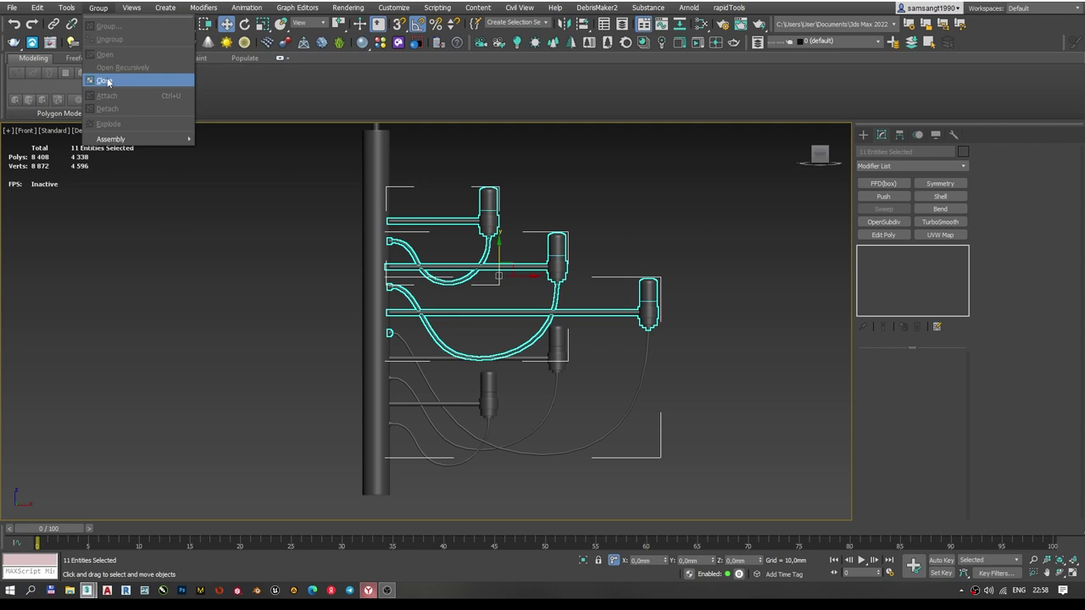
Deselect everything, orbit around the chandelier, and select all five arm groups.
{"action": "left_click", "coordinate": [108, 82]}
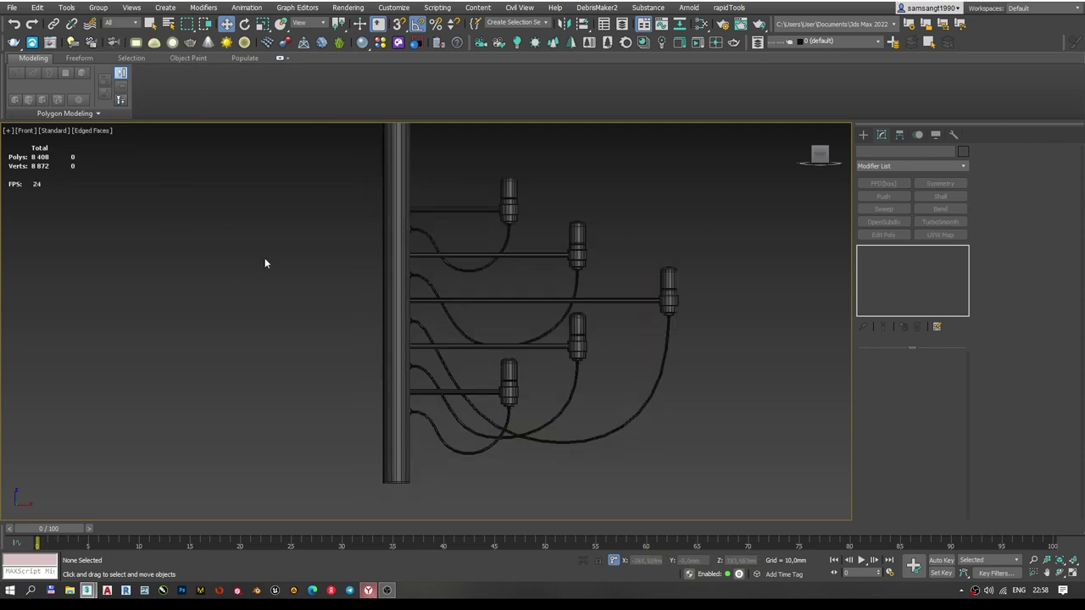
{"action": "middle_click_drag", "start_coordinate": [266, 262], "coordinate": [533, 223], "text": "alt"}
{"action": "scroll", "coordinate": [565, 266], "scroll_direction": "down", "scroll_amount": 3}
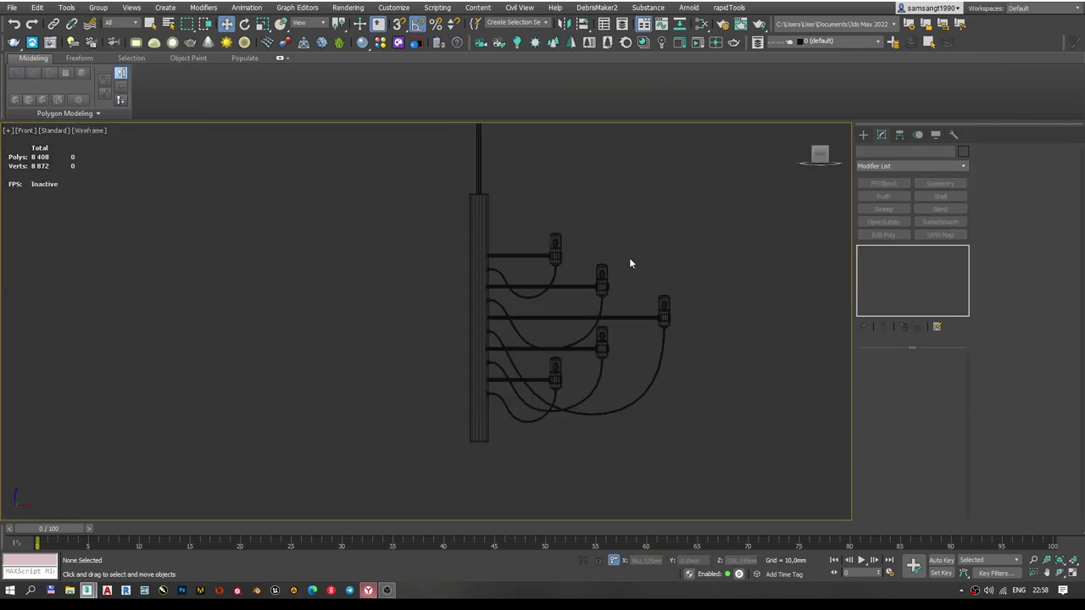
{"action": "key", "text": "ctrl+a"}
{"action": "key", "text": "F3"}
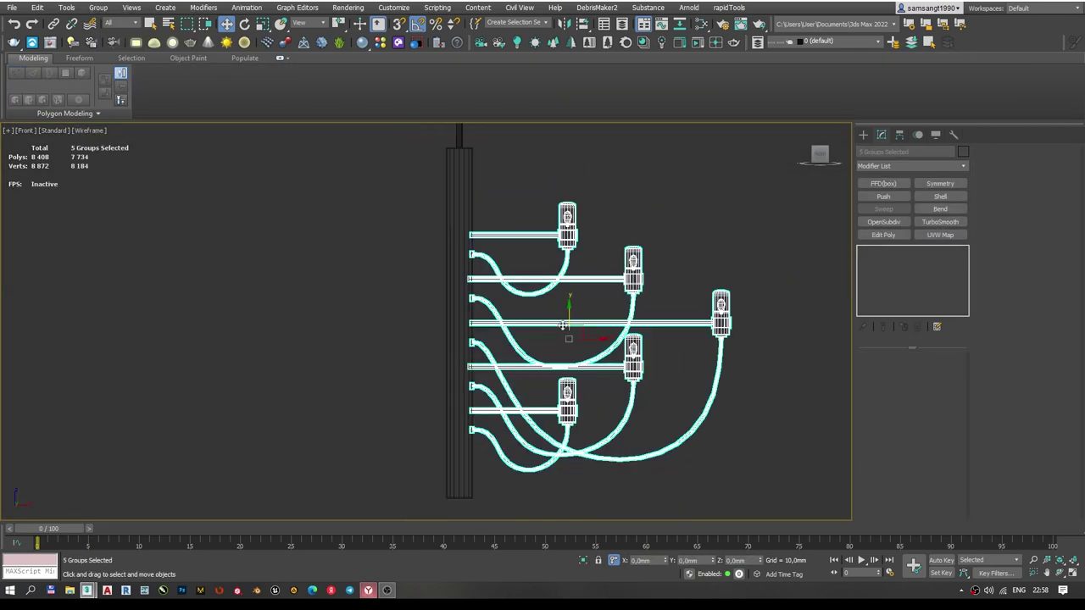
{"action": "scroll", "coordinate": [387, 290], "scroll_direction": "up", "scroll_amount": 5}
{"action": "scroll", "coordinate": [362, 343], "scroll_direction": "down", "scroll_amount": 5}
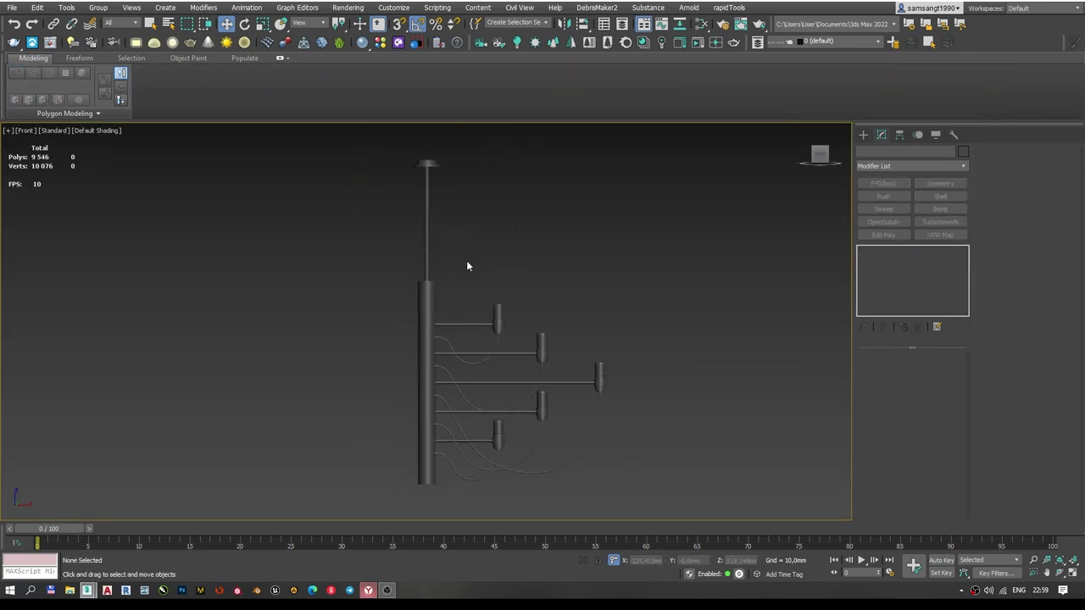
In Render Setup, set the output resolution to 1500×1500.
{"action": "left_click", "coordinate": [347, 7]}
{"action": "left_click", "coordinate": [377, 43]}
{"action": "left_click", "coordinate": [700, 164]}
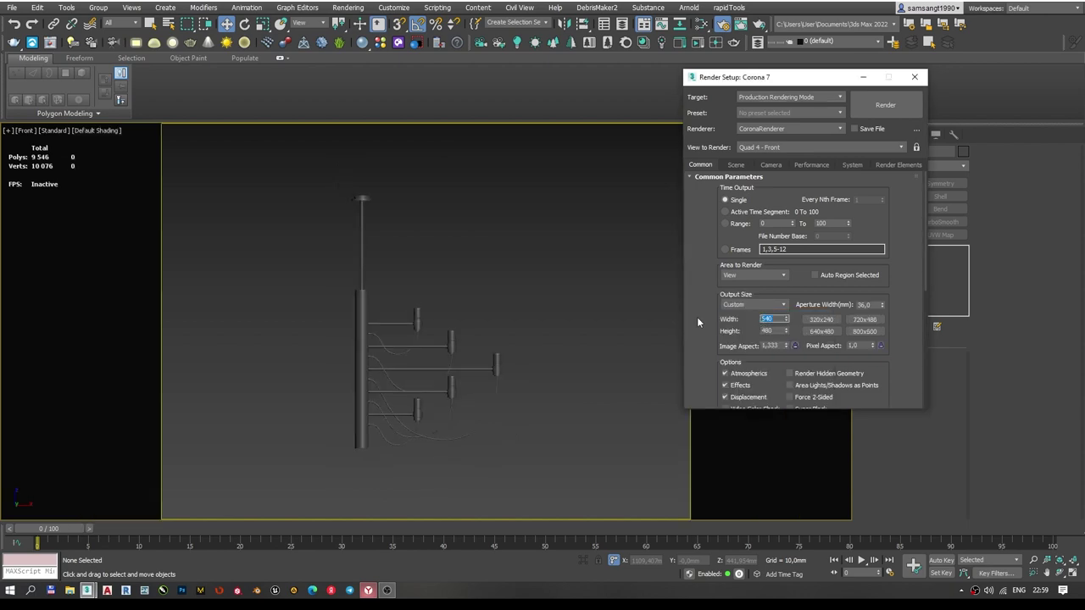
{"action": "type", "text": "1500"}
{"action": "key", "text": "Tab"}
{"action": "type", "text": "1500"}
{"action": "key", "text": "Return"}
{"action": "scroll", "coordinate": [797, 322], "scroll_direction": "down", "scroll_amount": 3}
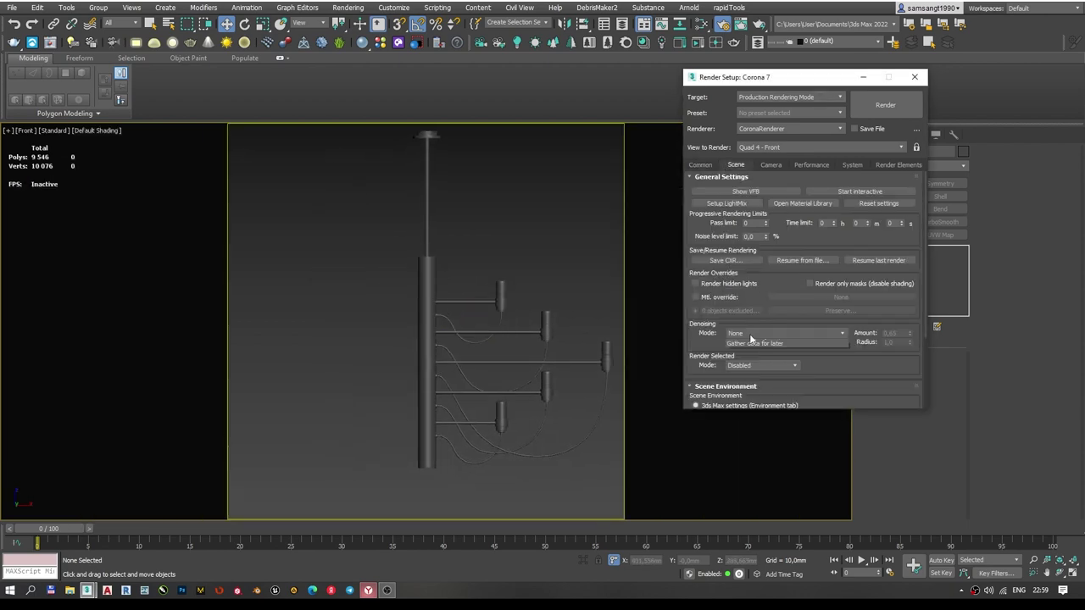
Use photo_studio_01_4k HDR as environment with a dark grey background, then render interactively.
{"action": "left_click", "coordinate": [735, 164]}
{"action": "left_click", "coordinate": [853, 344]}
{"action": "double_click", "coordinate": [460, 144]}
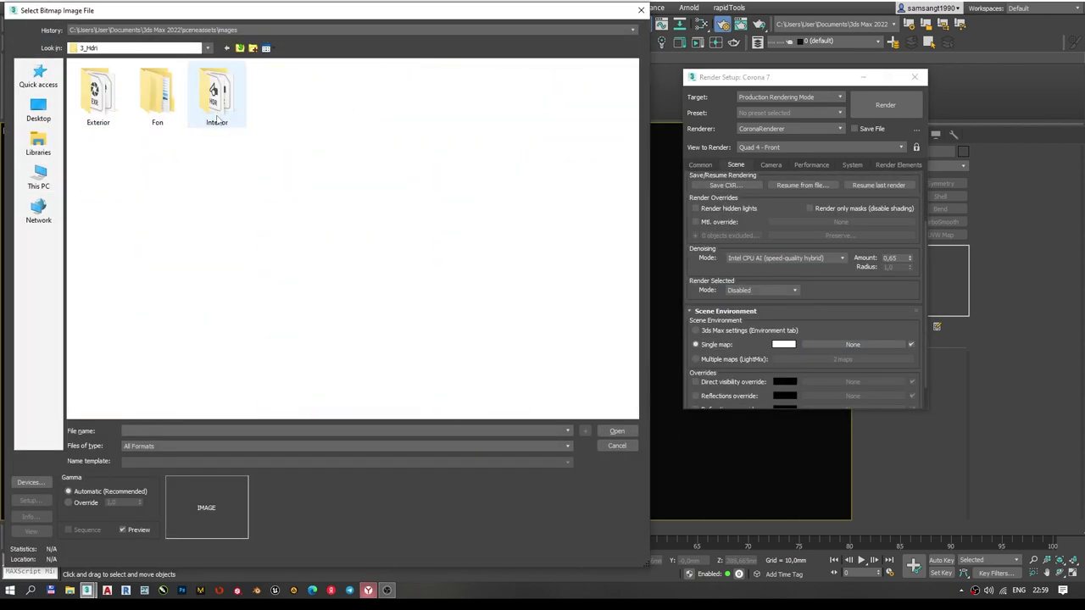
{"action": "left_click", "coordinate": [617, 431]}
{"action": "left_click", "coordinate": [694, 381]}
{"action": "left_click", "coordinate": [784, 382]}
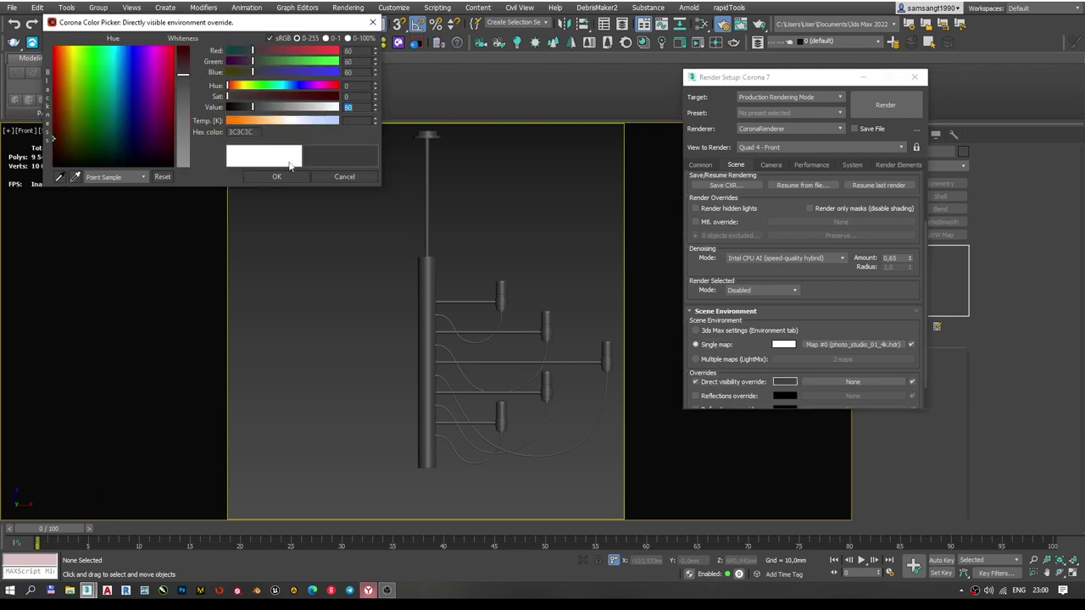
{"action": "left_click", "coordinate": [277, 176]}
{"action": "scroll", "coordinate": [470, 332], "scroll_direction": "up", "scroll_amount": 5}
{"action": "left_click", "coordinate": [399, 339]}
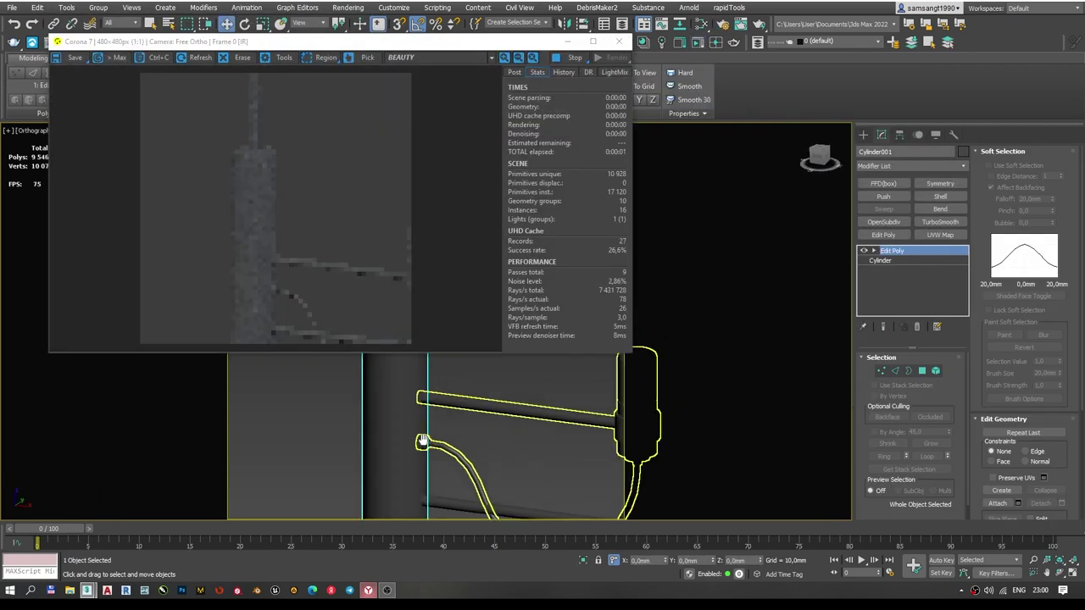
Select a horizontal arm and give the arms a Metals material from the Corona library.
{"action": "middle_click_drag", "start_coordinate": [421, 440], "coordinate": [428, 489]}
{"action": "left_click", "coordinate": [469, 442]}
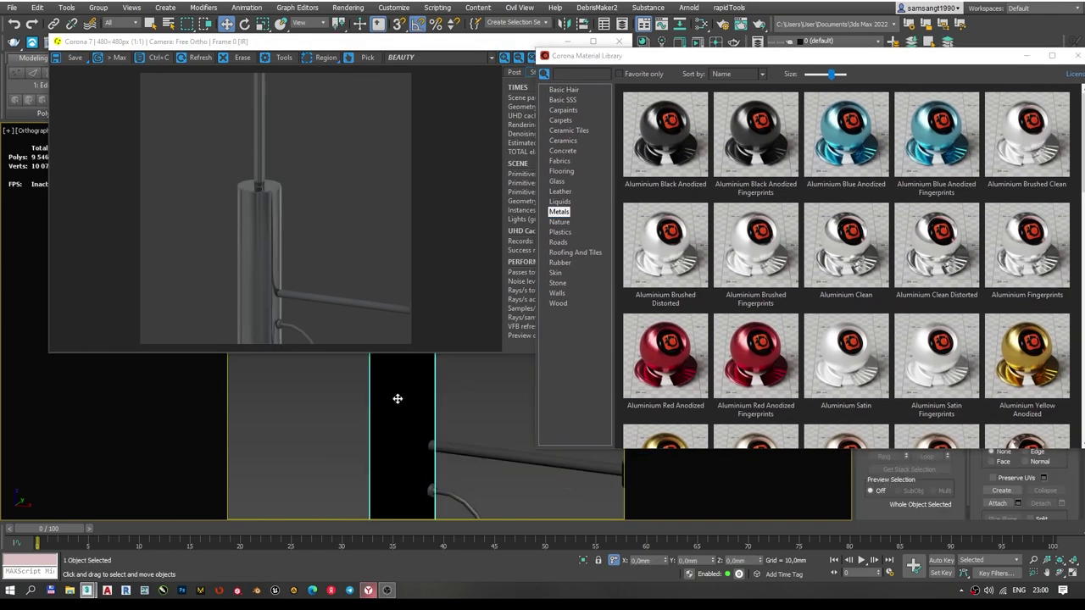
{"action": "scroll", "coordinate": [416, 423], "scroll_direction": "down", "scroll_amount": 5}
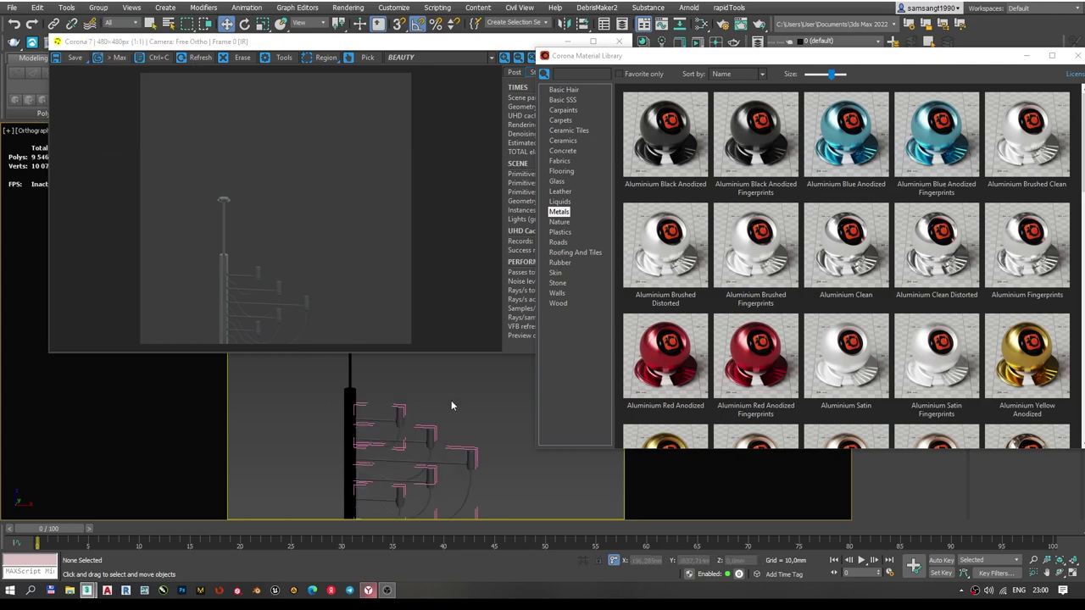
{"action": "scroll", "coordinate": [451, 400], "scroll_direction": "up", "scroll_amount": 8}
{"action": "middle_click_drag", "start_coordinate": [399, 412], "coordinate": [534, 415]}
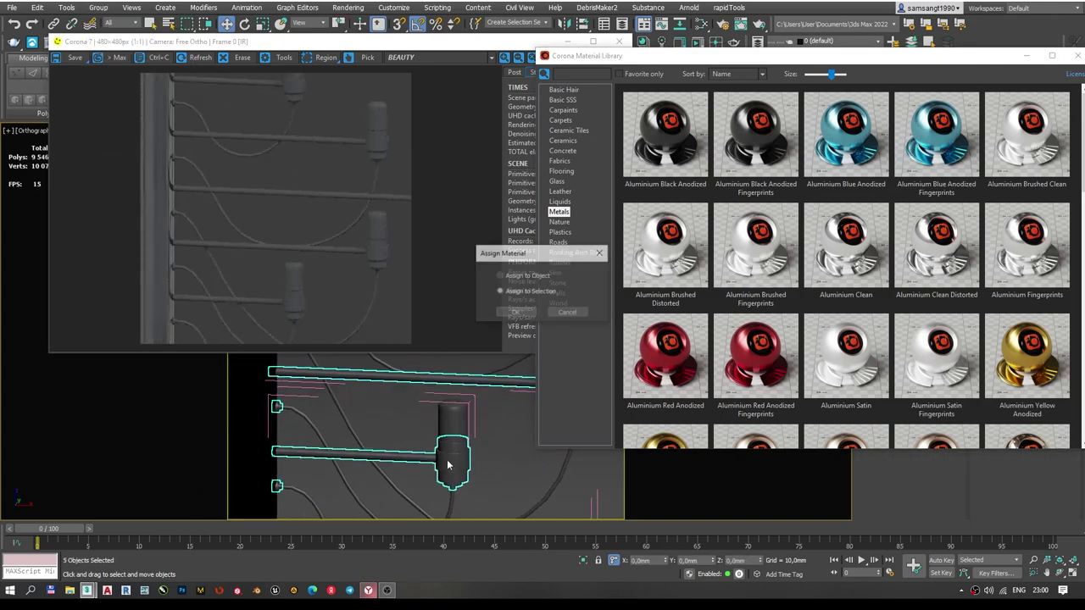
{"action": "scroll", "coordinate": [359, 416], "scroll_direction": "up", "scroll_amount": 3}
{"action": "scroll", "coordinate": [339, 449], "scroll_direction": "down", "scroll_amount": 6}
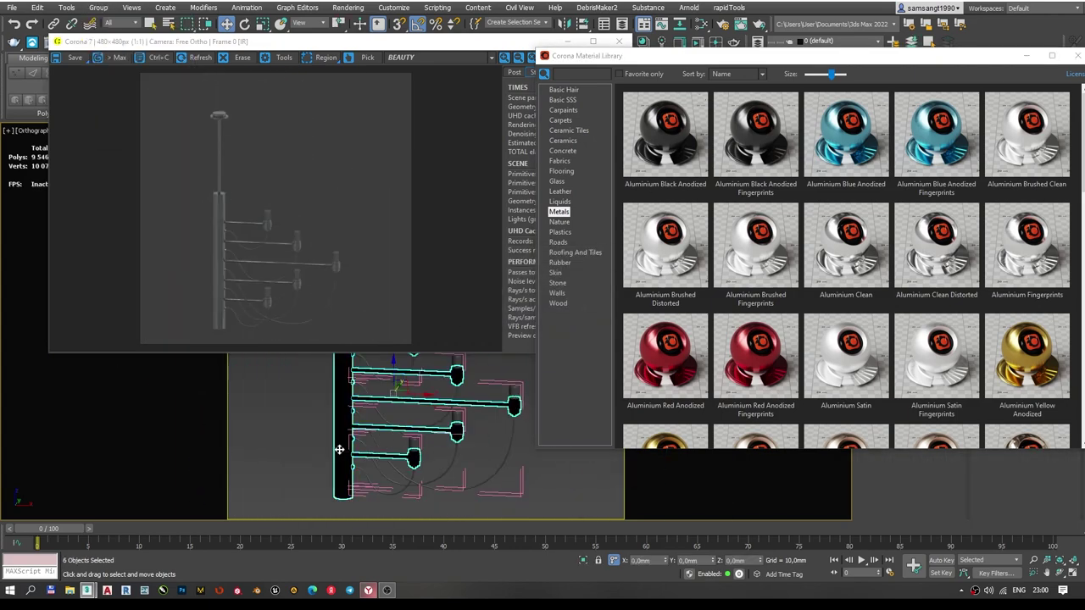
{"action": "left_click", "coordinate": [476, 415]}
{"action": "scroll", "coordinate": [475, 415], "scroll_direction": "up", "scroll_amount": 8}
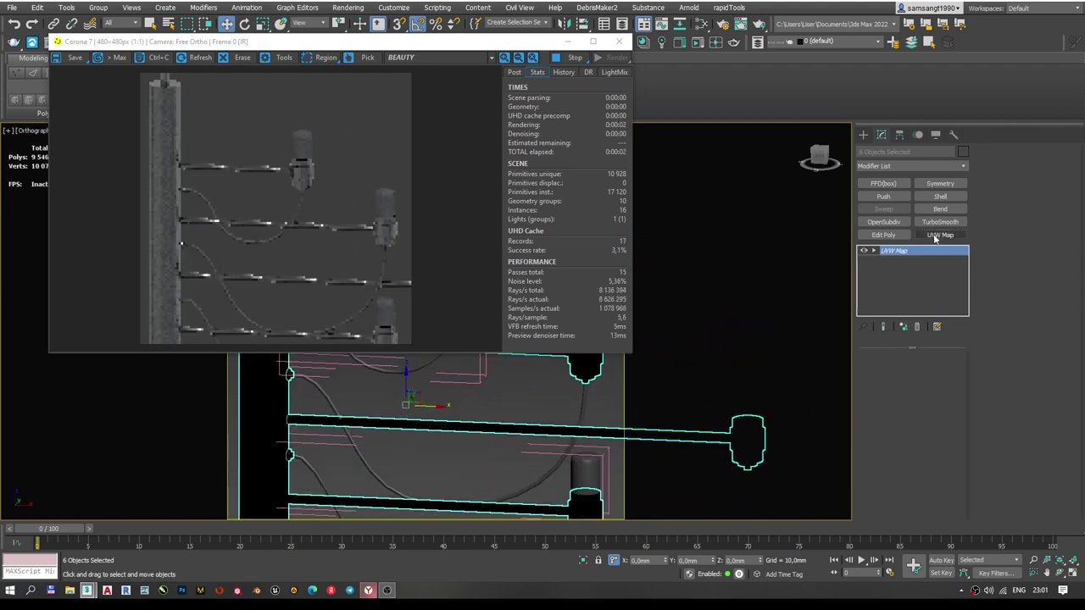
Select the cable curves and create a new CoronaLegacyMtl in the Slate Material Editor.
{"action": "key", "text": "ctrl+z"}
{"action": "scroll", "coordinate": [521, 445], "scroll_direction": "down", "scroll_amount": 5}
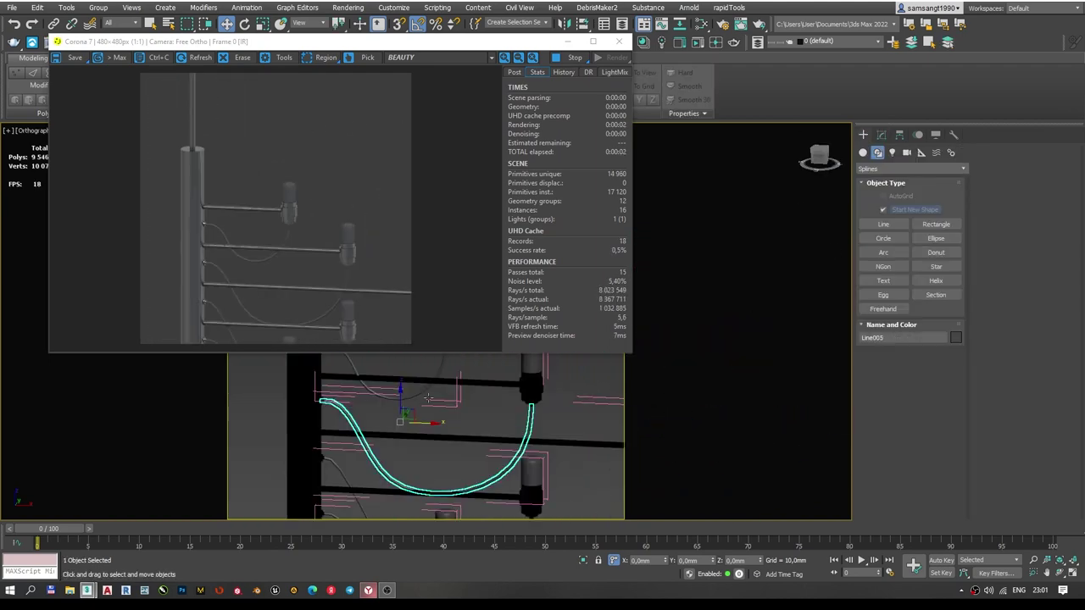
{"action": "scroll", "coordinate": [434, 475], "scroll_direction": "up", "scroll_amount": 3}
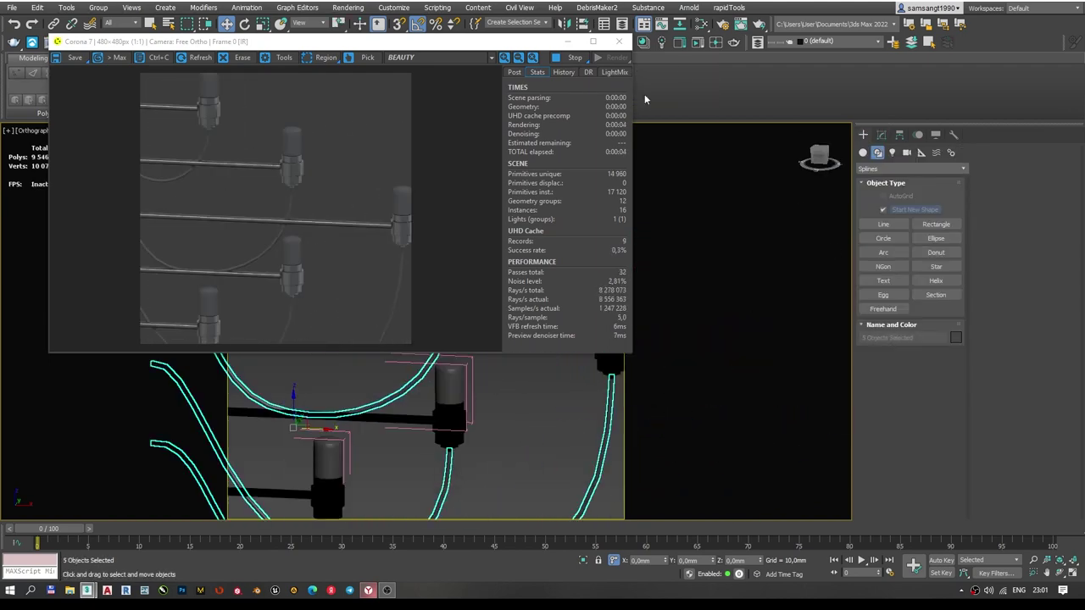
{"action": "key", "text": "m"}
{"action": "right_click", "coordinate": [610, 212]}
{"action": "left_click", "coordinate": [746, 220]}
Set the cable material's diffuse colour to dark grey 54.
{"action": "left_click", "coordinate": [876, 168]}
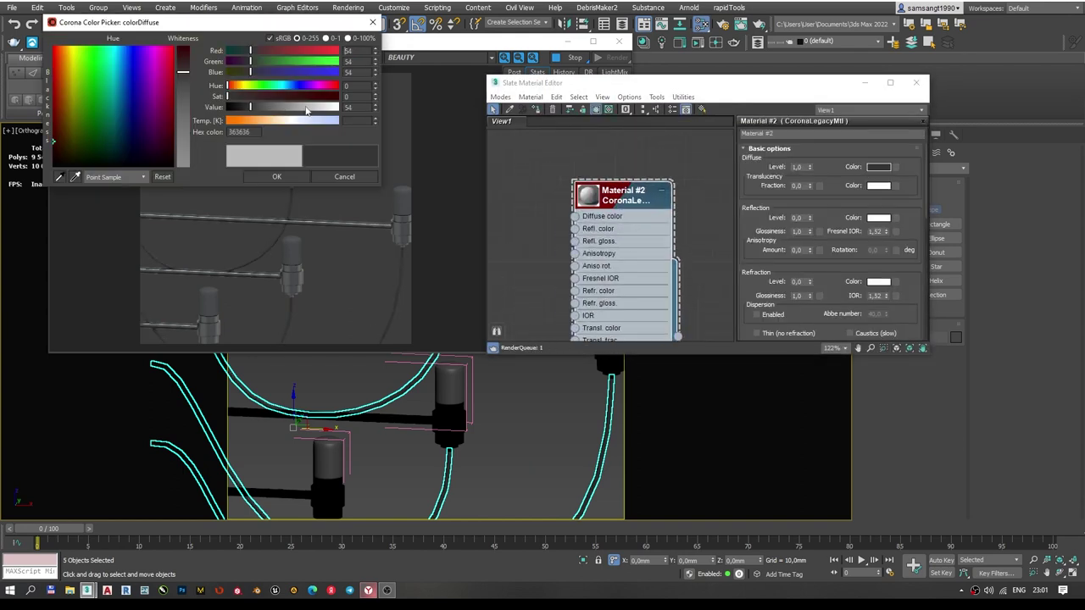
{"action": "key", "text": "Return"}
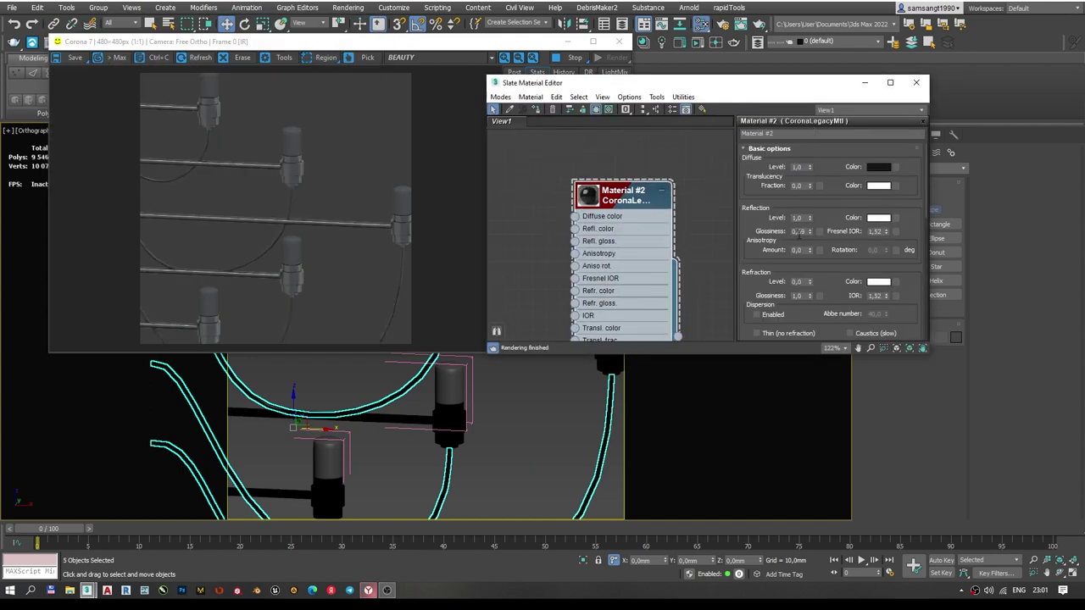
{"action": "scroll", "coordinate": [607, 282], "scroll_direction": "down", "scroll_amount": 3}
{"action": "mouse_move", "coordinate": [597, 240]}
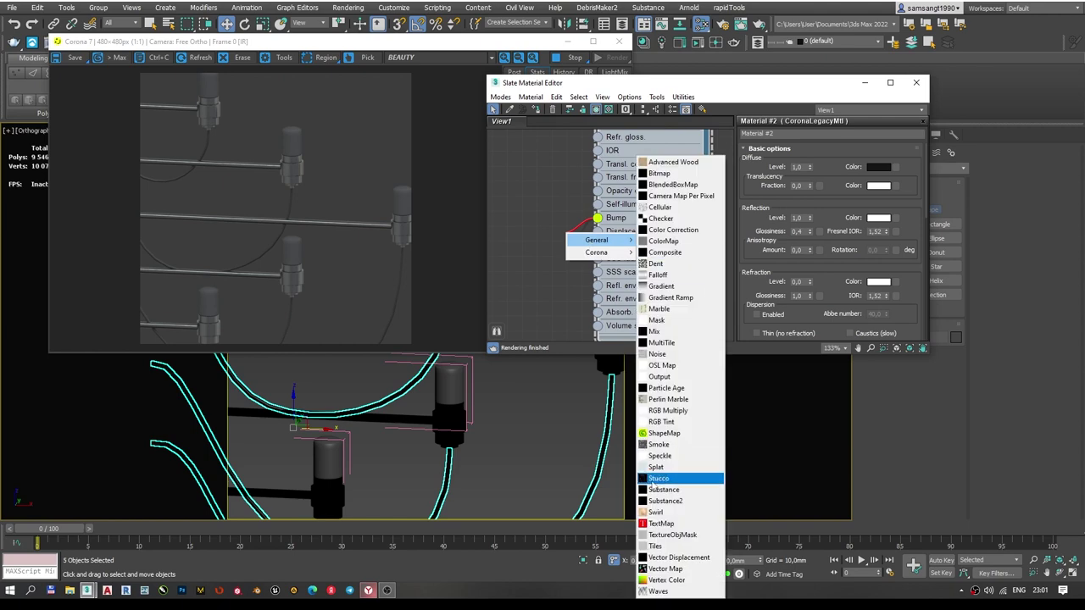
Connect a Noise map to the cable bump and set its size to 0,5.
{"action": "left_click", "coordinate": [659, 354]}
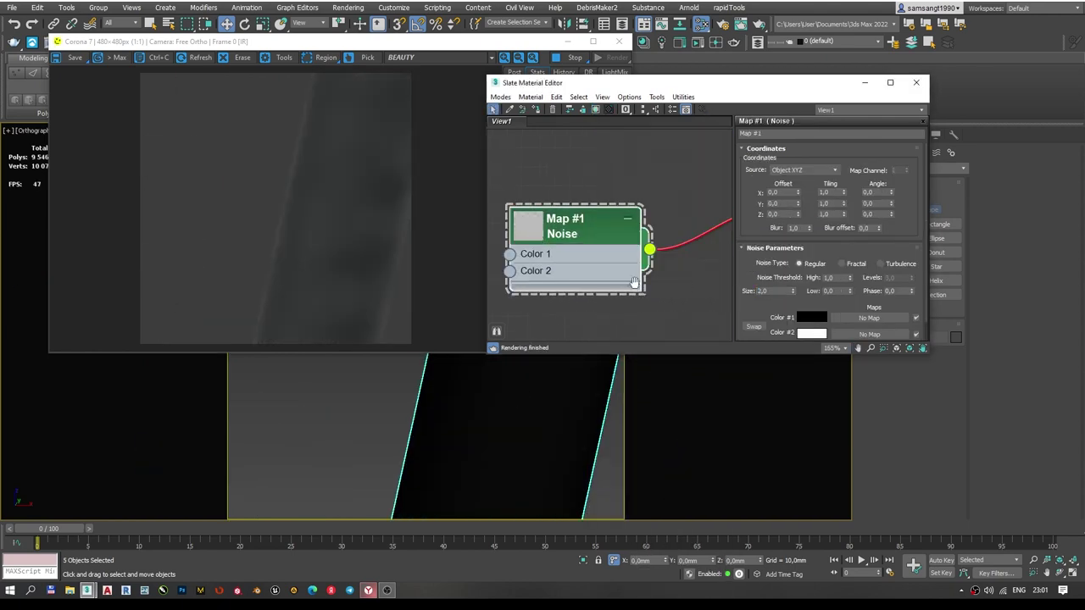
{"action": "left_click_drag", "start_coordinate": [793, 291], "coordinate": [792, 294]}
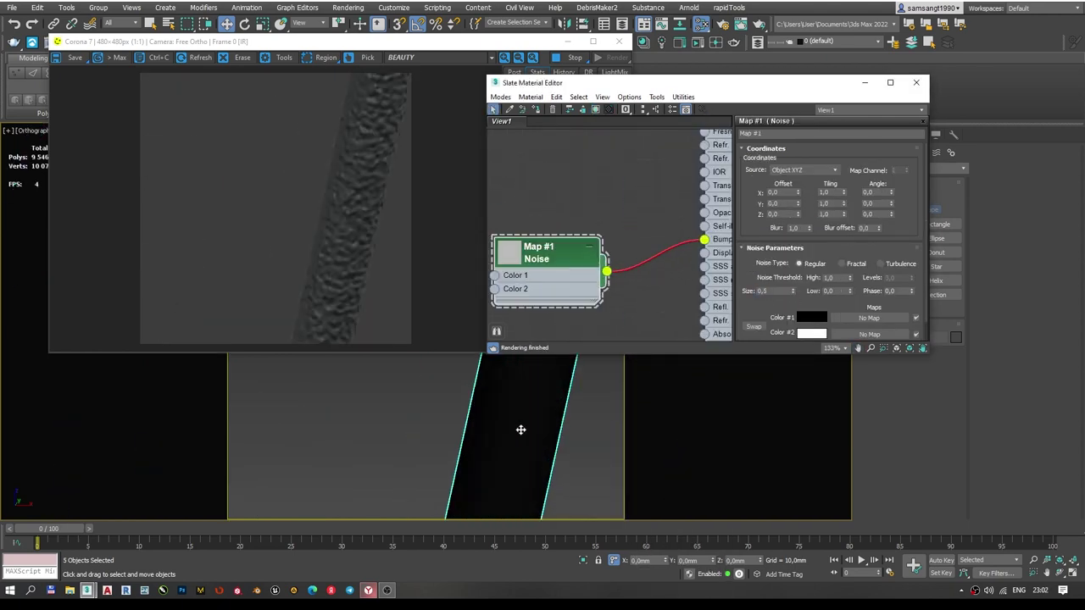
{"action": "key", "text": "f"}
{"action": "scroll", "coordinate": [339, 486], "scroll_direction": "up", "scroll_amount": 3}
{"action": "type", "text": "1"}
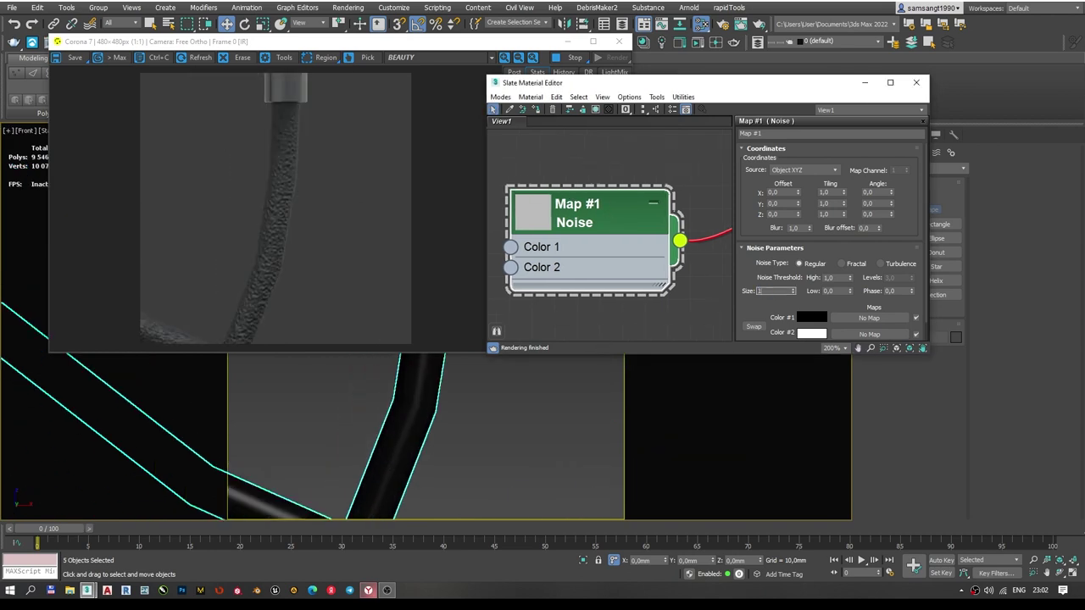
{"action": "key", "text": "Return"}
{"action": "scroll", "coordinate": [531, 378], "scroll_direction": "down", "scroll_amount": 3}
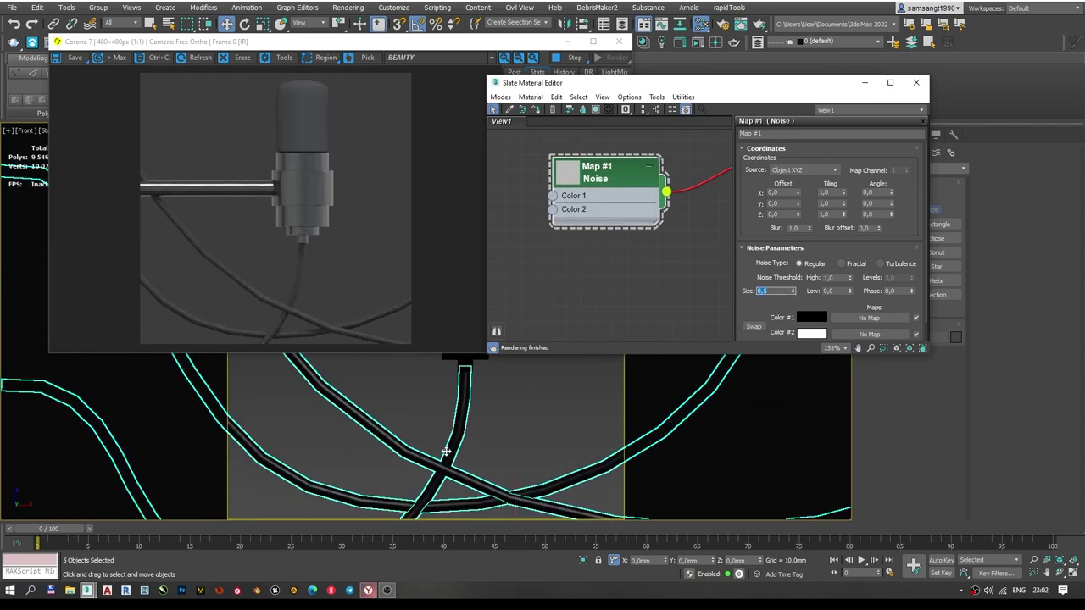
{"action": "scroll", "coordinate": [446, 452], "scroll_direction": "up", "scroll_amount": 3}
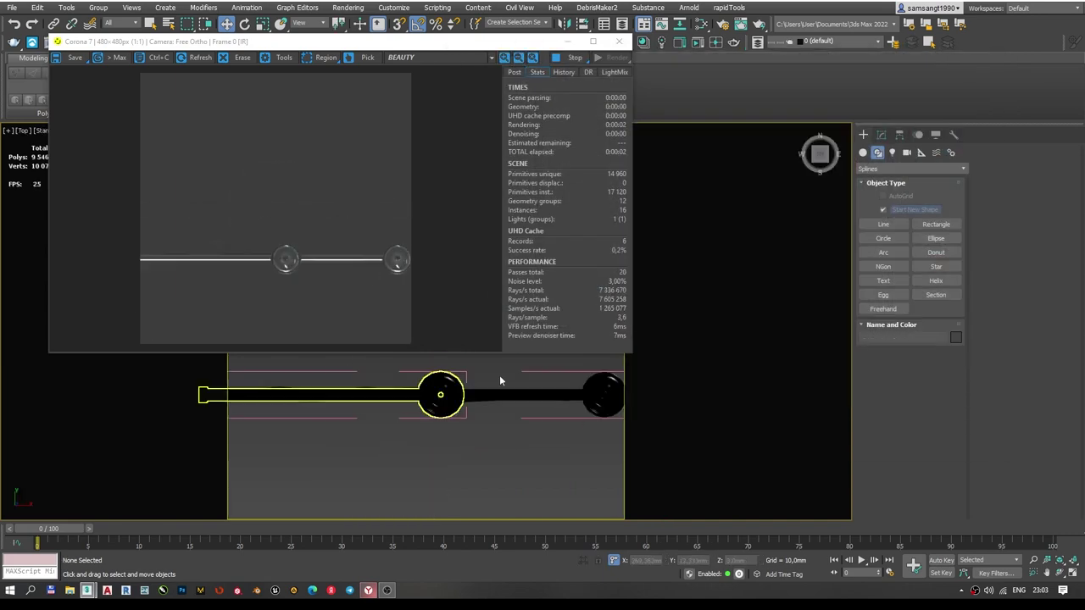
Create a Corona sphere light inside the lowest bulb.
{"action": "left_click", "coordinate": [880, 169]}
{"action": "left_click", "coordinate": [882, 190]}
{"action": "left_click", "coordinate": [883, 209]}
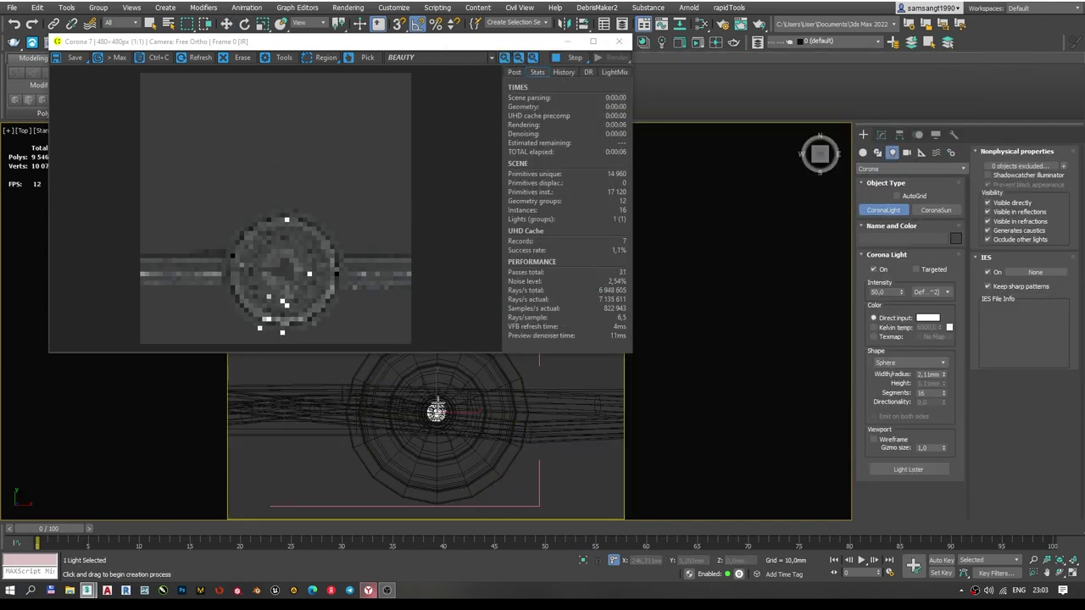
{"action": "scroll", "coordinate": [438, 407], "scroll_direction": "down", "scroll_amount": 3}
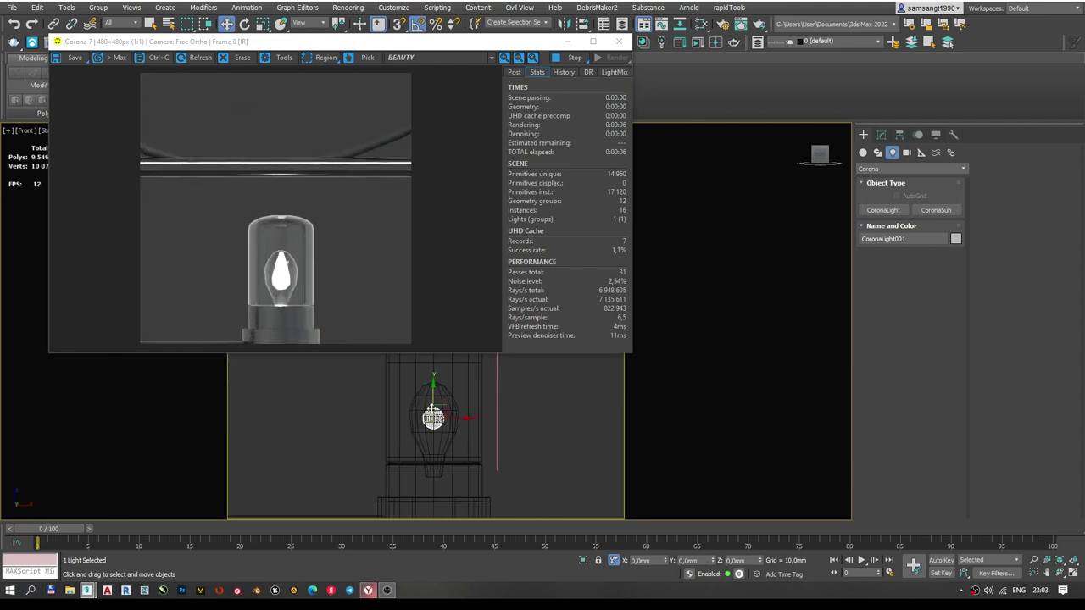
Enable bloom and glare and set the light's colour temperature to 3000 K.
{"action": "left_click", "coordinate": [615, 299]}
{"action": "left_click", "coordinate": [881, 134]}
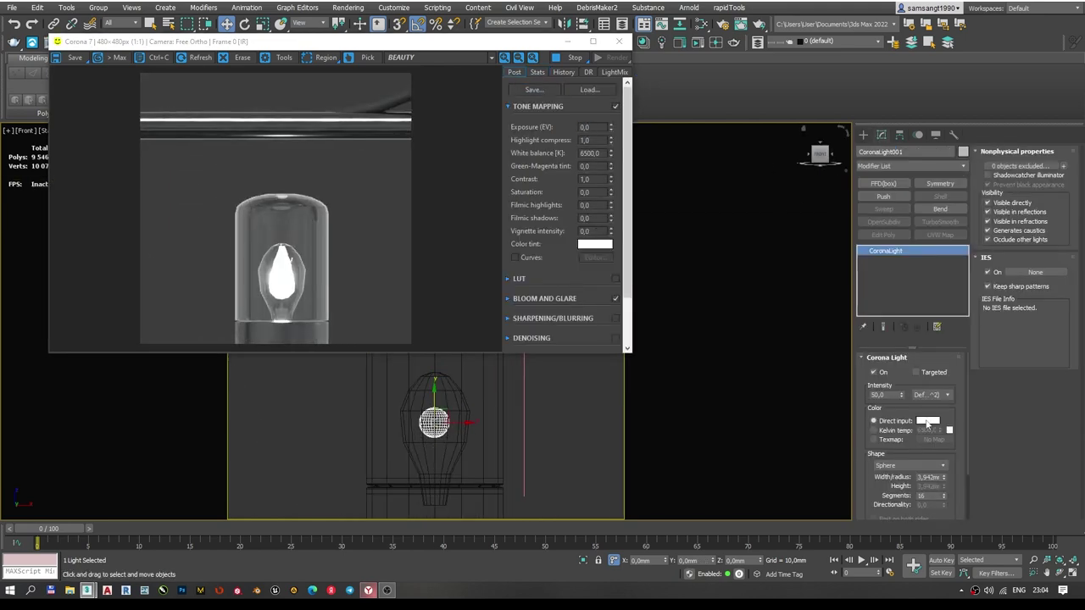
{"action": "type", "text": "3000"}
{"action": "key", "text": "Return"}
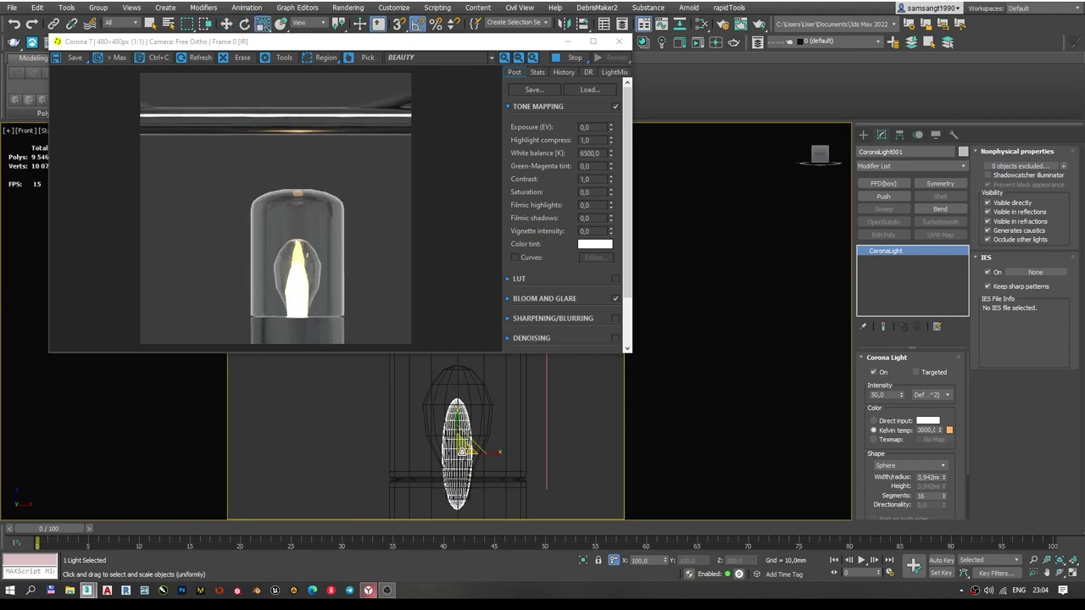
{"action": "scroll", "coordinate": [457, 411], "scroll_direction": "down", "scroll_amount": 3}
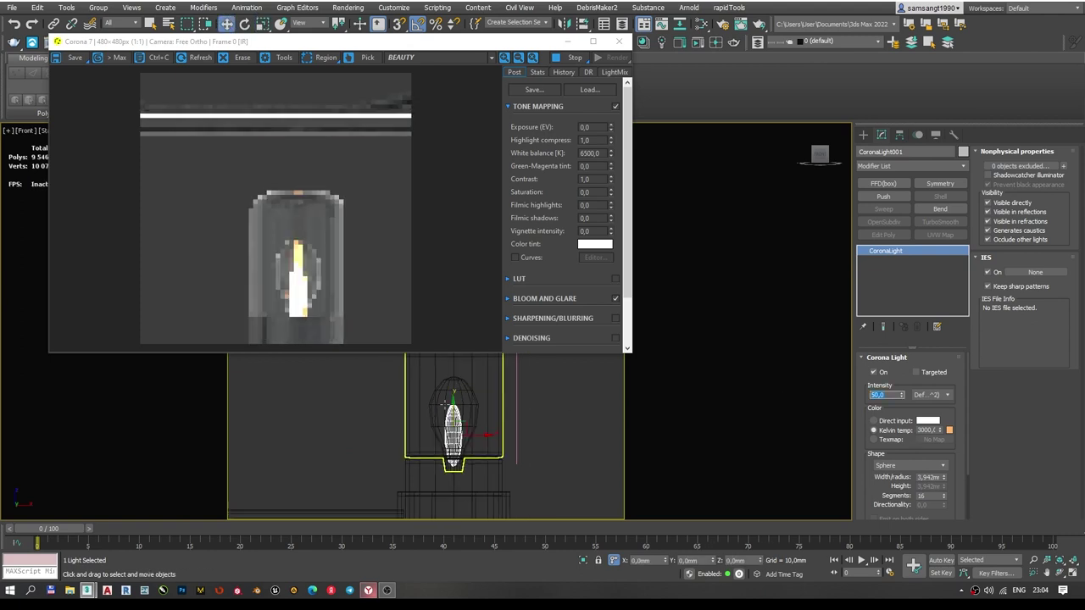
{"action": "scroll", "coordinate": [458, 410], "scroll_direction": "down", "scroll_amount": 3}
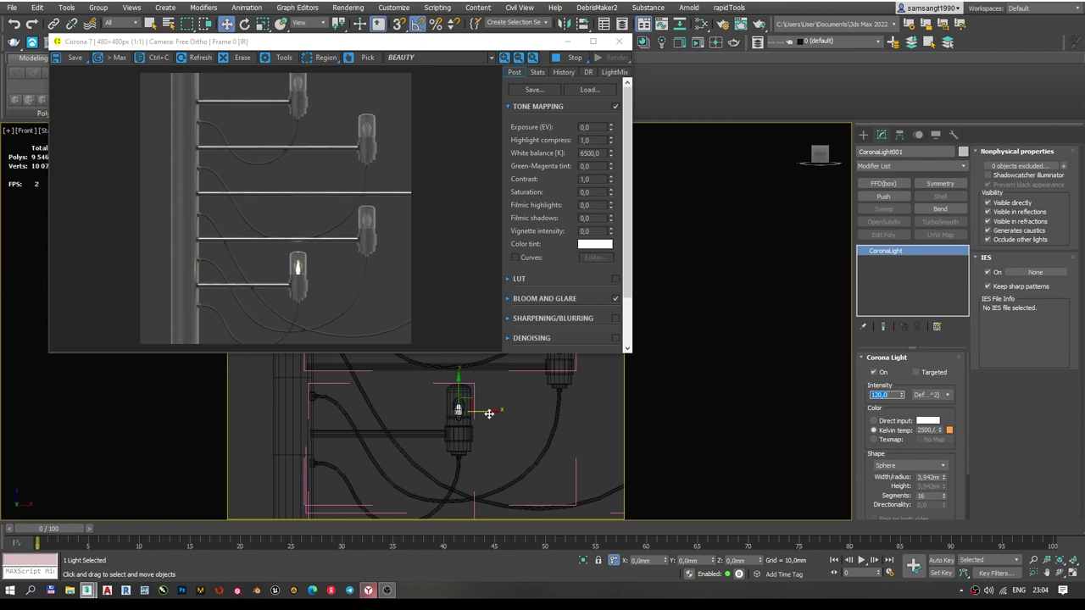
Close the render preview, frame the light, and switch the lamp's pivot to Affect Pivot Only.
{"action": "left_click", "coordinate": [861, 136]}
{"action": "key", "text": "z"}
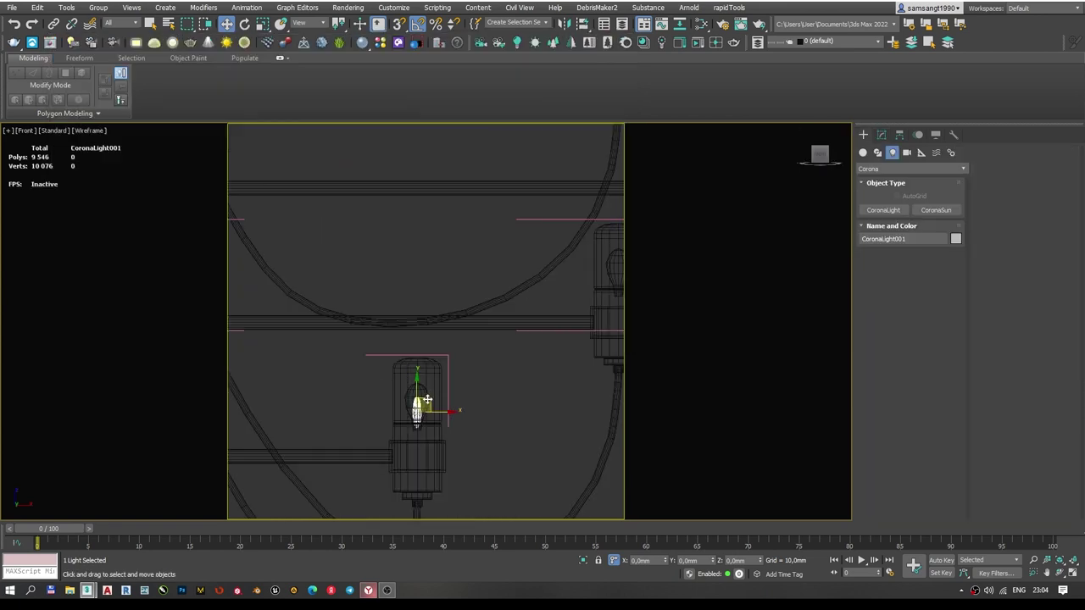
{"action": "key", "text": "z"}
{"action": "scroll", "coordinate": [420, 411], "scroll_direction": "down", "scroll_amount": 3}
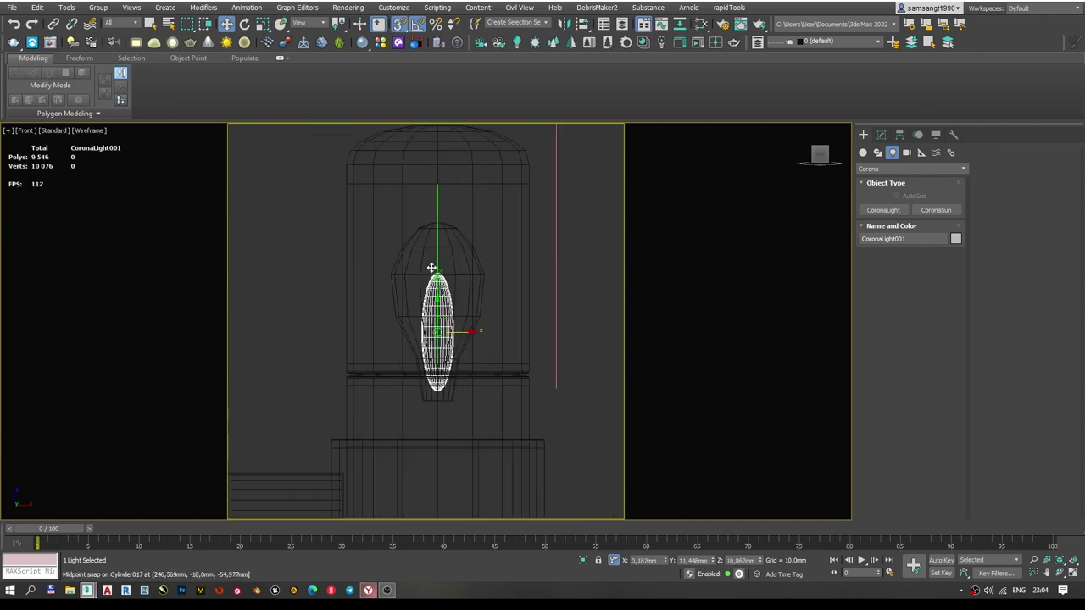
{"action": "key", "text": "t"}
{"action": "scroll", "coordinate": [434, 303], "scroll_direction": "down", "scroll_amount": 3}
{"action": "key", "text": "f"}
{"action": "scroll", "coordinate": [450, 288], "scroll_direction": "down", "scroll_amount": 3}
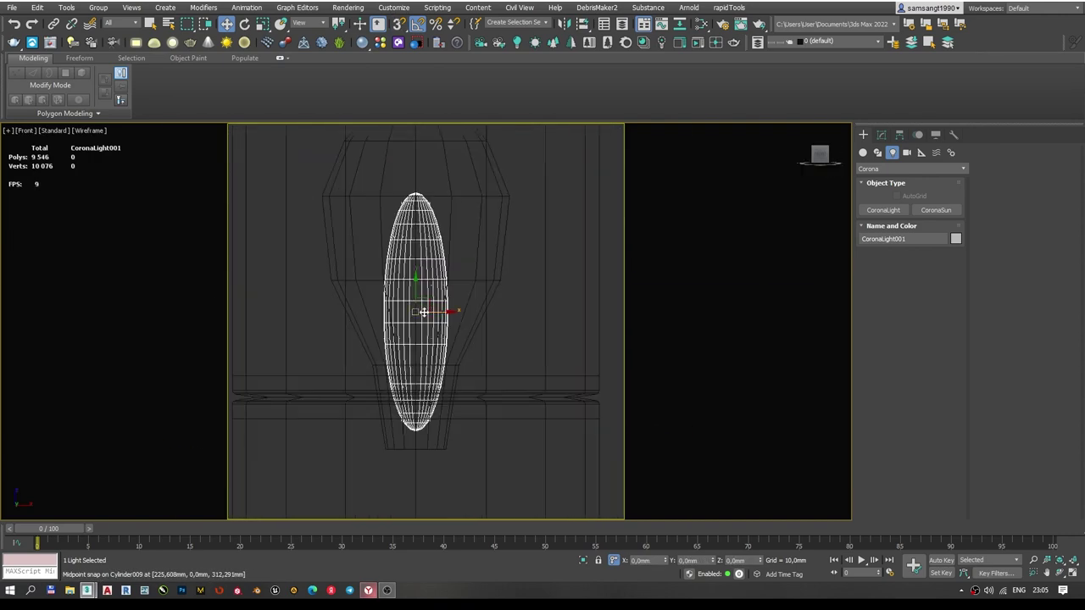
{"action": "scroll", "coordinate": [424, 322], "scroll_direction": "down", "scroll_amount": 2}
{"action": "scroll", "coordinate": [419, 331], "scroll_direction": "up", "scroll_amount": 3}
{"action": "scroll", "coordinate": [380, 378], "scroll_direction": "down", "scroll_amount": 5}
{"action": "scroll", "coordinate": [377, 377], "scroll_direction": "up", "scroll_amount": 2}
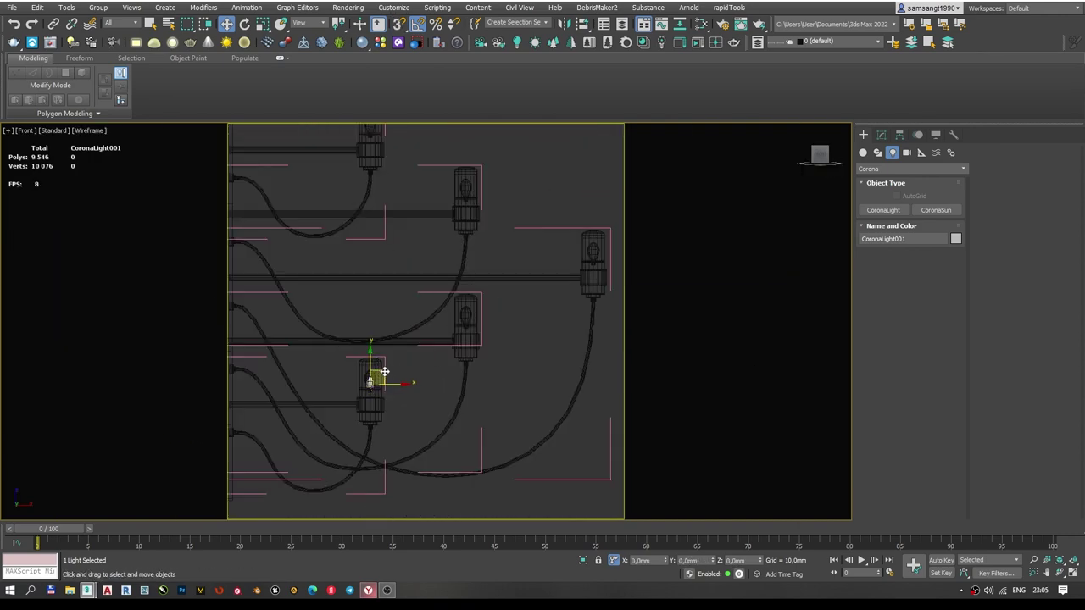
{"action": "left_click", "coordinate": [465, 314]}
{"action": "left_click", "coordinate": [370, 376]}
{"action": "left_click", "coordinate": [899, 134]}
With midpoint snap on, Shift-move the CoronaLight into the next lamp bulbs as copies.
{"action": "left_click", "coordinate": [910, 213]}
{"action": "key", "text": "z"}
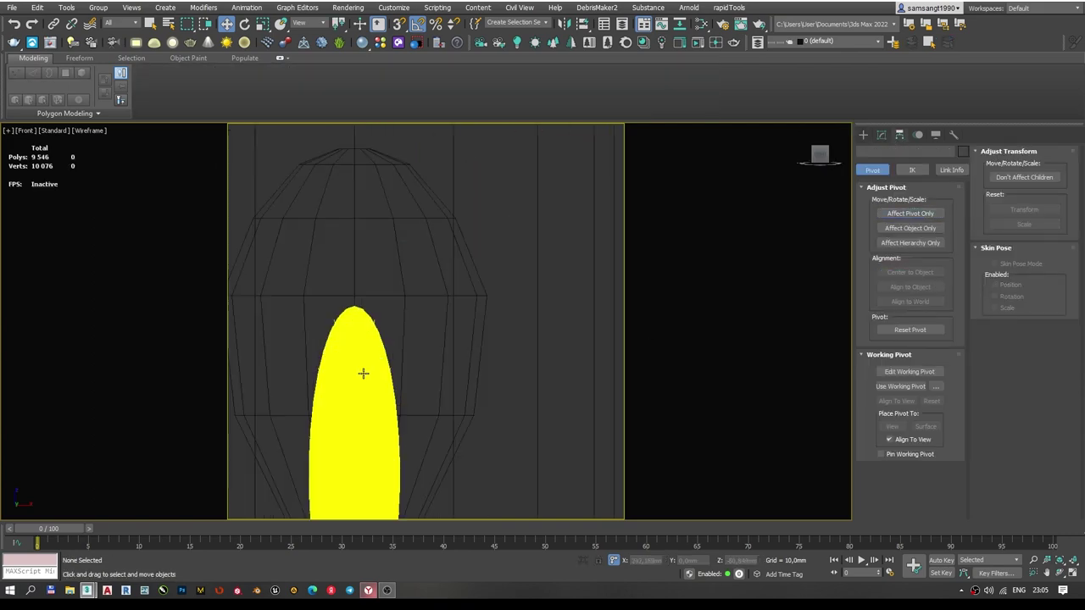
{"action": "scroll", "coordinate": [409, 351], "scroll_direction": "down", "scroll_amount": 5}
{"action": "scroll", "coordinate": [409, 351], "scroll_direction": "up", "scroll_amount": 4}
{"action": "left_click_drag", "start_coordinate": [404, 328], "coordinate": [426, 315]}
{"action": "scroll", "coordinate": [426, 315], "scroll_direction": "up", "scroll_amount": 2}
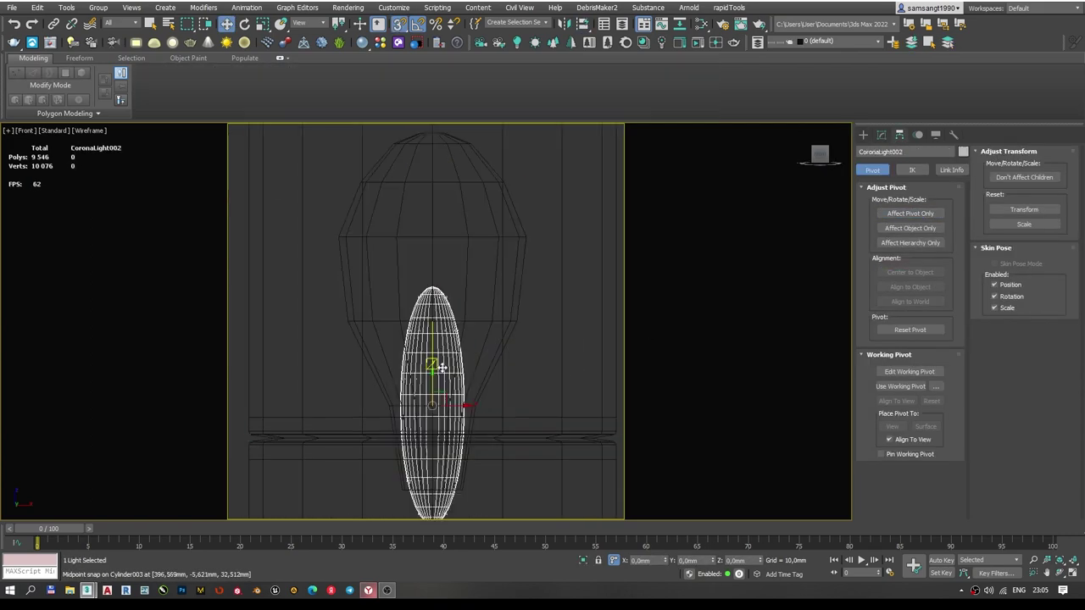
{"action": "scroll", "coordinate": [407, 354], "scroll_direction": "down", "scroll_amount": 2}
{"action": "scroll", "coordinate": [406, 355], "scroll_direction": "down", "scroll_amount": 3}
{"action": "left_click_drag", "start_coordinate": [407, 354], "coordinate": [501, 303], "text": "shift"}
{"action": "scroll", "coordinate": [557, 262], "scroll_direction": "up", "scroll_amount": 3}
{"action": "scroll", "coordinate": [553, 373], "scroll_direction": "up", "scroll_amount": 2}
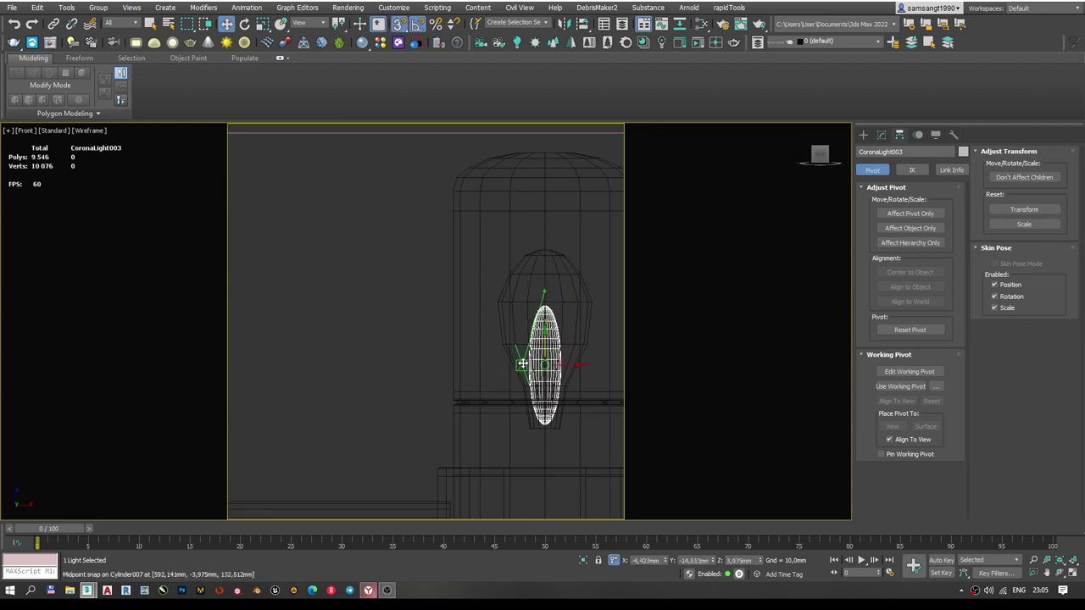
{"action": "scroll", "coordinate": [553, 373], "scroll_direction": "down", "scroll_amount": 3}
{"action": "key", "text": "Return"}
Clone the last light copy into the top lamp so every bulb holds a light.
{"action": "scroll", "coordinate": [418, 245], "scroll_direction": "up", "scroll_amount": 5}
{"action": "scroll", "coordinate": [418, 246], "scroll_direction": "up", "scroll_amount": 2}
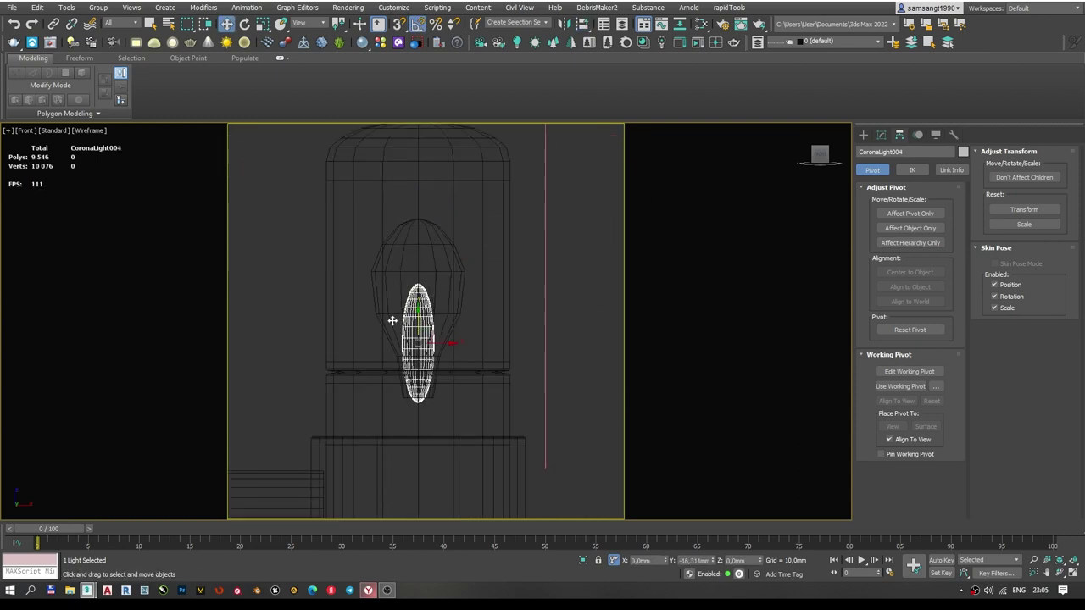
{"action": "key", "text": "F3"}
{"action": "scroll", "coordinate": [392, 321], "scroll_direction": "down", "scroll_amount": 3}
{"action": "scroll", "coordinate": [491, 302], "scroll_direction": "up", "scroll_amount": 2}
{"action": "left_click_drag", "start_coordinate": [395, 243], "coordinate": [408, 212], "text": "shift"}
{"action": "scroll", "coordinate": [517, 218], "scroll_direction": "down", "scroll_amount": 3}
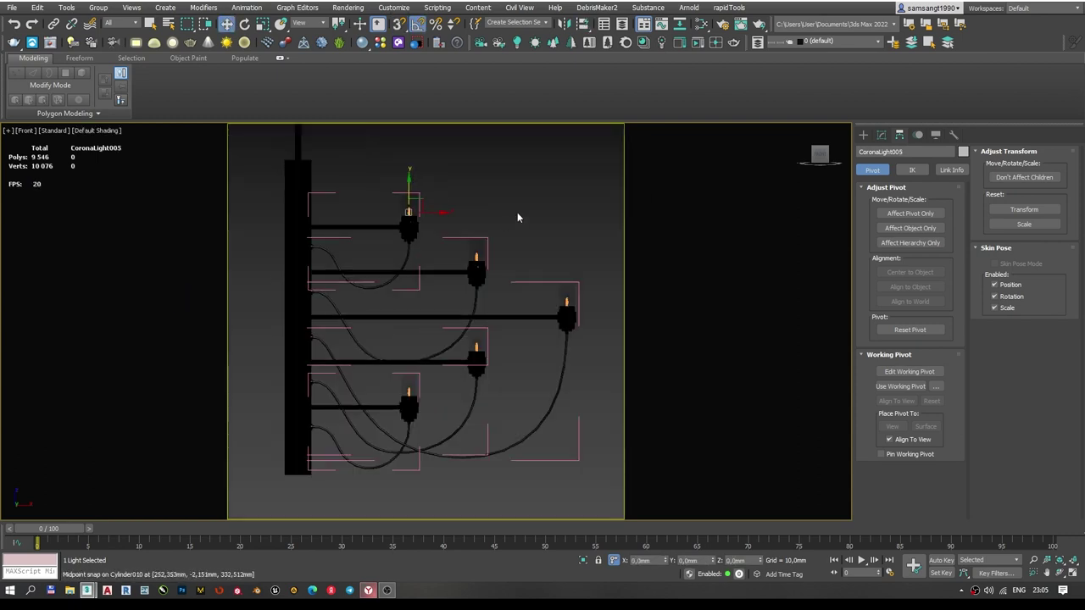
{"action": "scroll", "coordinate": [517, 218], "scroll_direction": "down", "scroll_amount": 2}
{"action": "key", "text": "F3"}
{"action": "scroll", "coordinate": [321, 296], "scroll_direction": "down", "scroll_amount": 3}
{"action": "key", "text": "ctrl+a"}
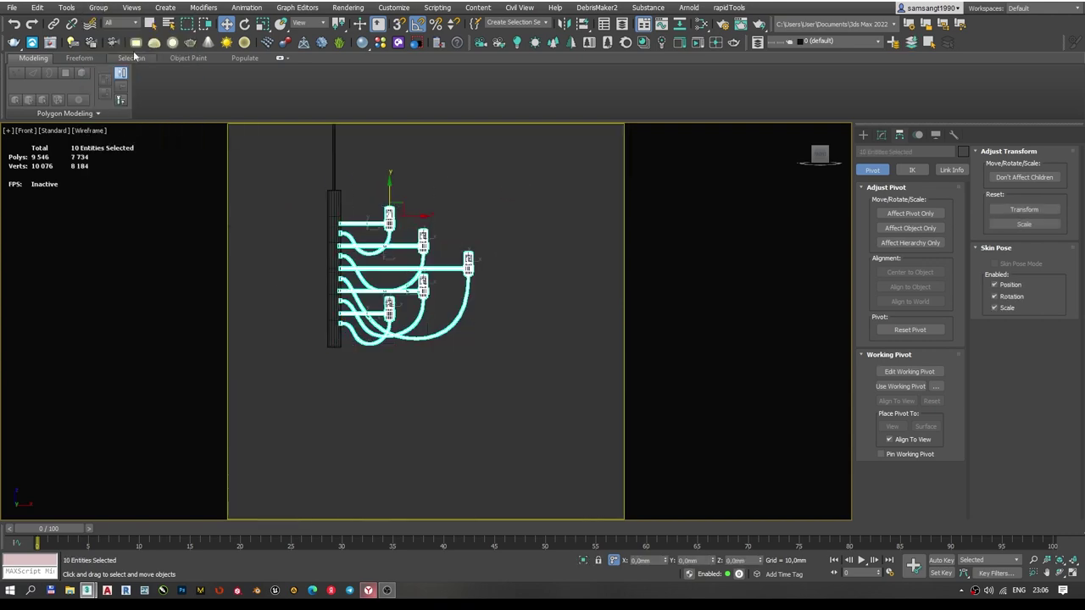
Select the central pole and its top fixture and inspect its vertices in Top and Front views.
{"action": "key", "text": "F3"}
{"action": "left_click", "coordinate": [460, 218]}
{"action": "scroll", "coordinate": [460, 218], "scroll_direction": "up", "scroll_amount": 5}
{"action": "scroll", "coordinate": [460, 218], "scroll_direction": "down", "scroll_amount": 5}
{"action": "left_click", "coordinate": [404, 220]}
{"action": "scroll", "coordinate": [404, 219], "scroll_direction": "up", "scroll_amount": 5}
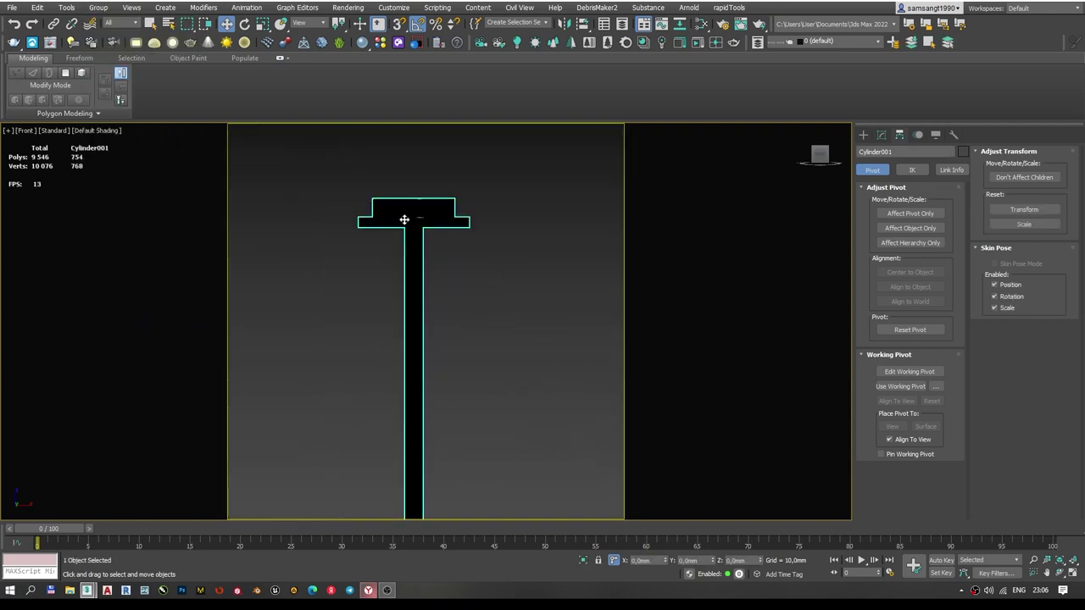
{"action": "key", "text": "1"}
{"action": "key", "text": "F3"}
{"action": "middle_click_drag", "start_coordinate": [397, 283], "coordinate": [405, 228], "text": "alt"}
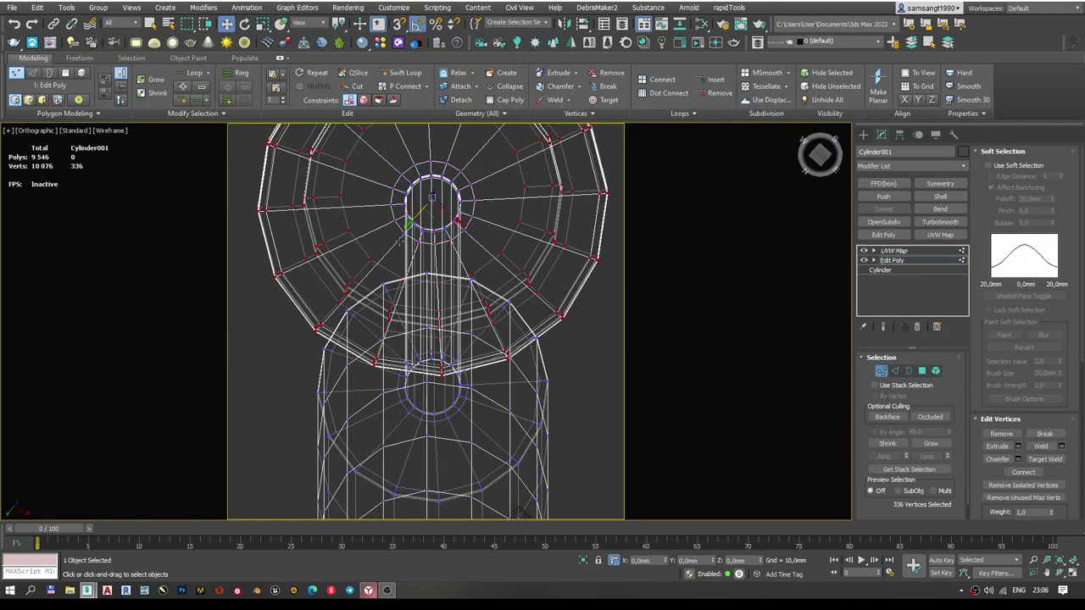
{"action": "key", "text": "t"}
{"action": "scroll", "coordinate": [401, 239], "scroll_direction": "down", "scroll_amount": 5}
{"action": "key", "text": "f"}
{"action": "key", "text": "F3"}
Collapse the pole's modifier stack to Editable Poly and rotate the arm groups around the pole.
{"action": "left_click", "coordinate": [407, 344]}
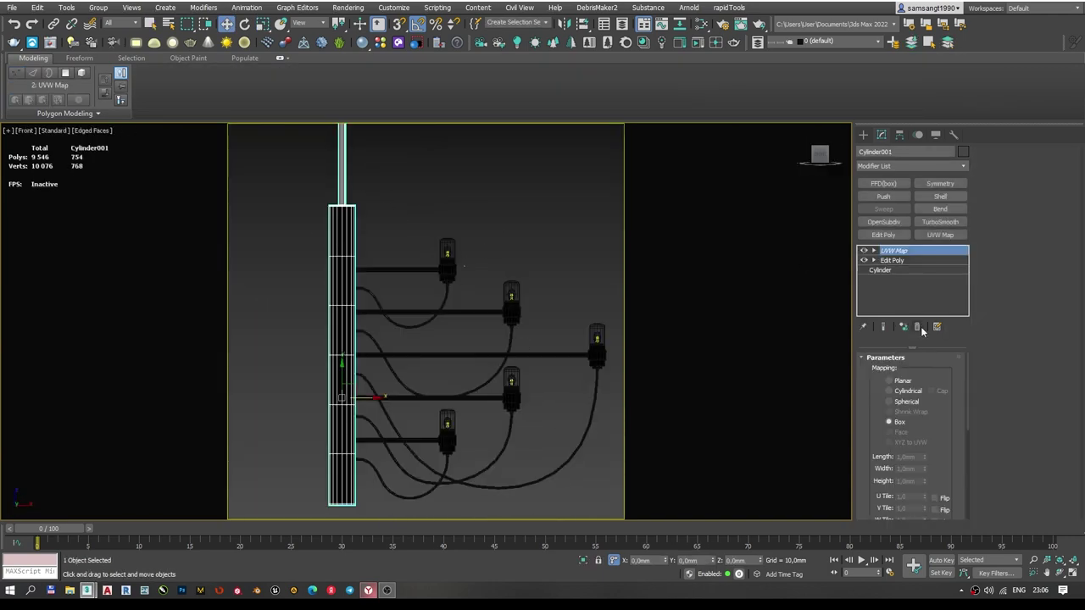
{"action": "right_click", "coordinate": [891, 260]}
{"action": "left_click", "coordinate": [905, 361]}
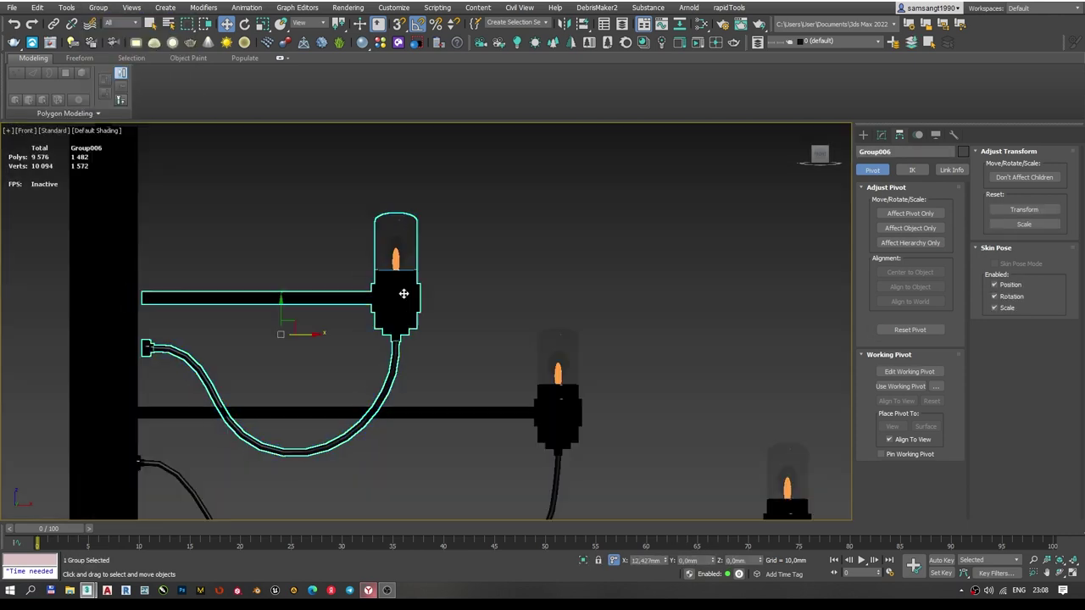
{"action": "key", "text": "e"}
{"action": "middle_click_drag", "start_coordinate": [450, 288], "coordinate": [376, 339], "text": "alt"}
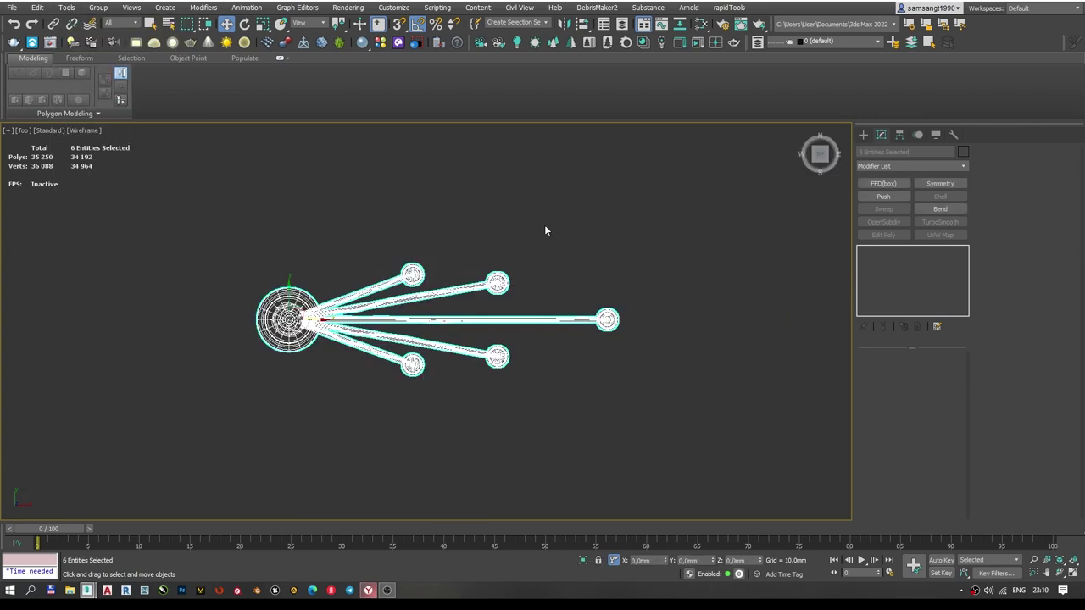
Array the arm cluster as 10 instances rotated 360° around Z about the pole.
{"action": "left_click", "coordinate": [76, 221]}
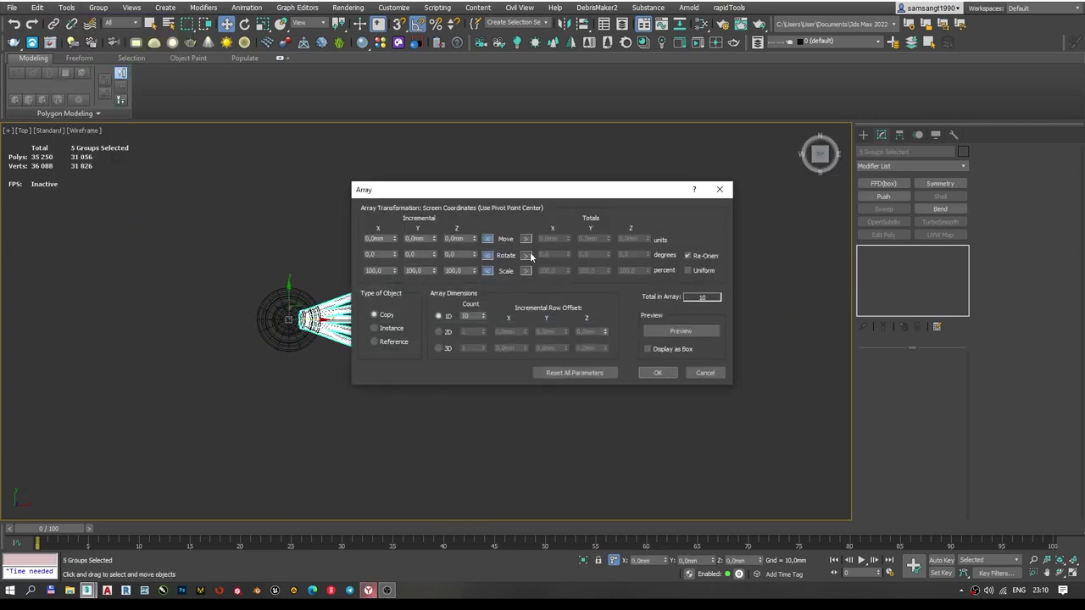
{"action": "left_click", "coordinate": [375, 328]}
{"action": "type", "text": "12"}
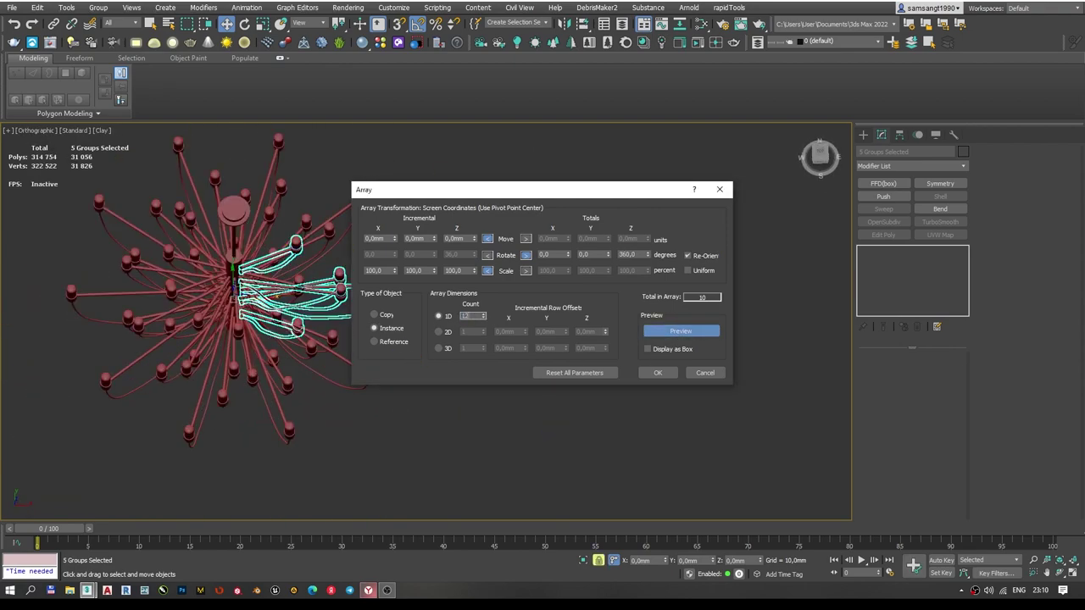
{"action": "key", "text": "Return"}
{"action": "middle_click_drag", "start_coordinate": [226, 407], "coordinate": [218, 273], "text": "alt"}
{"action": "type", "text": "10"}
{"action": "key", "text": "Return"}
{"action": "key", "text": "f"}
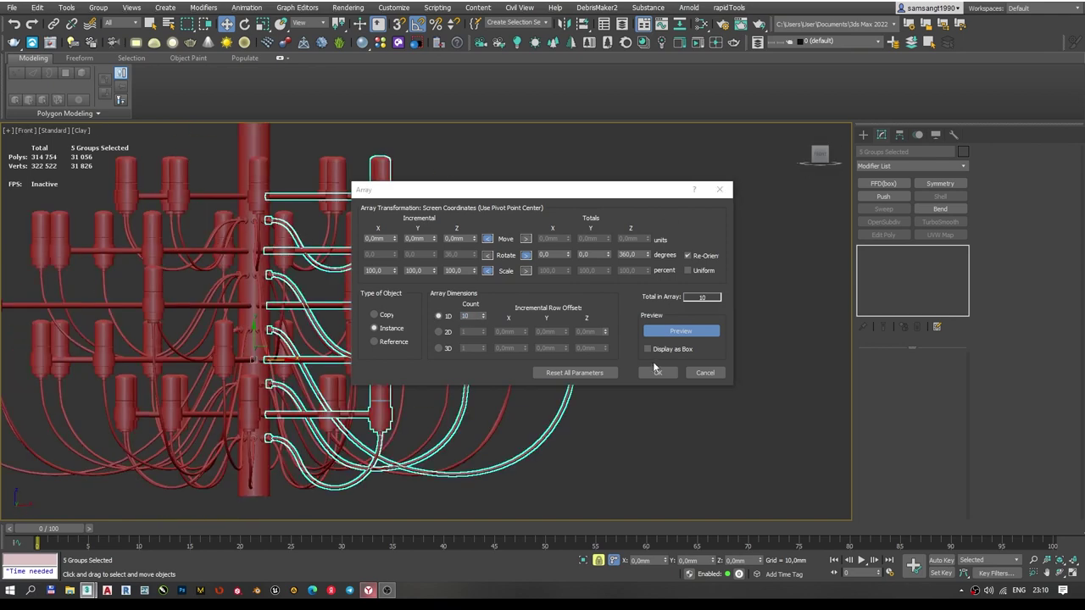
{"action": "left_click", "coordinate": [657, 372]}
{"action": "key", "text": "shift+f"}
Start the interactive render and brighten the directly visible background colour.
{"action": "key", "text": "shift+q"}
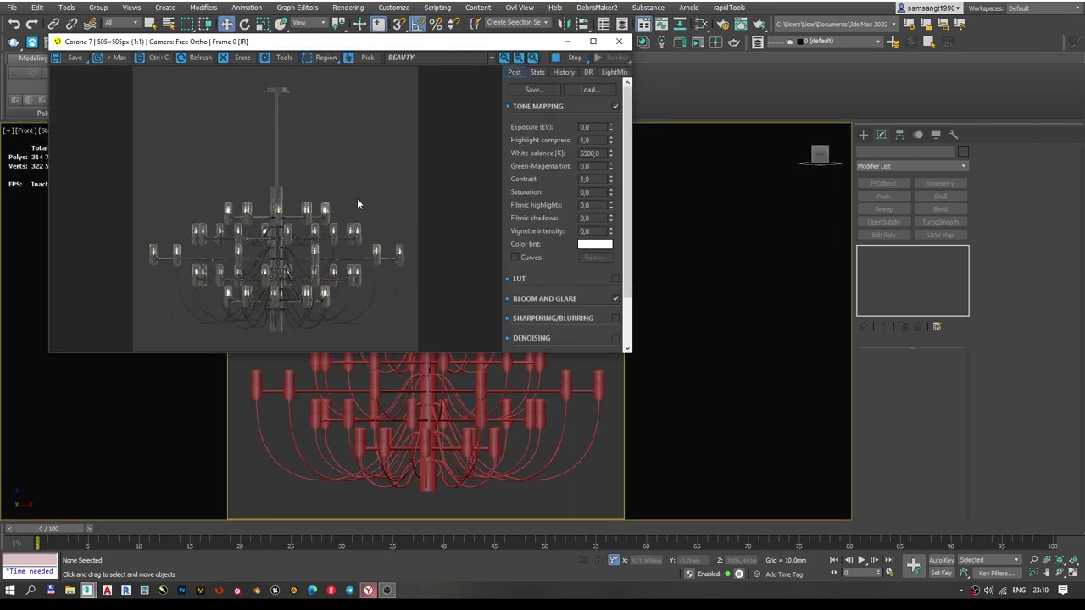
{"action": "key", "text": "F10"}
{"action": "scroll", "coordinate": [803, 288], "scroll_direction": "down", "scroll_amount": 1}
{"action": "left_click", "coordinate": [785, 352]}
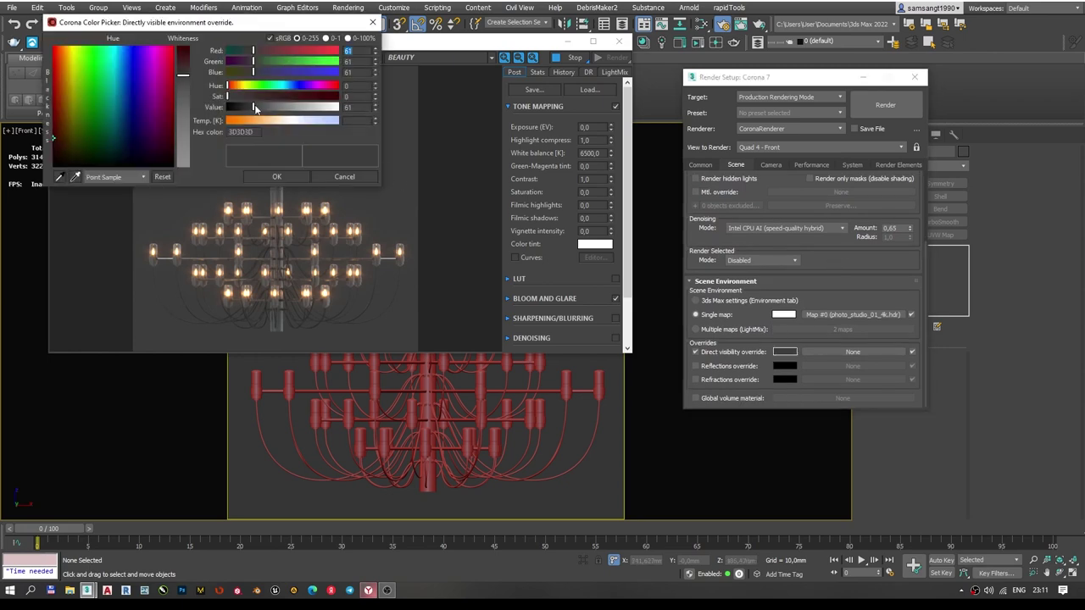
{"action": "left_click_drag", "start_coordinate": [255, 107], "coordinate": [293, 112]}
{"action": "left_click", "coordinate": [276, 177]}
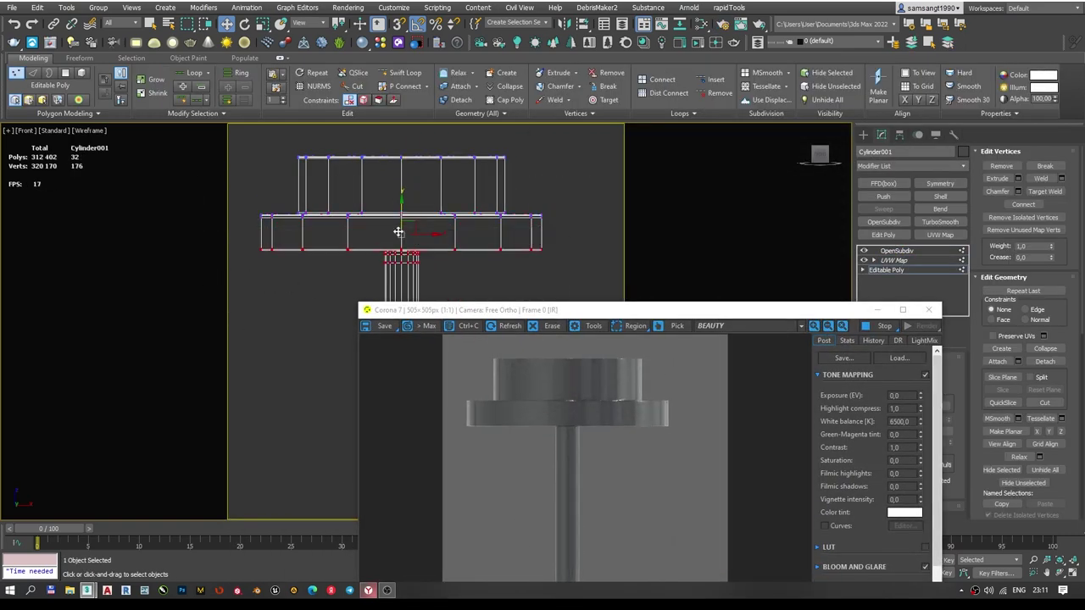
Set tone mapping to highlight compression 2 and contrast 3, then open Corona Render Setup.
{"action": "scroll", "coordinate": [463, 178], "scroll_direction": "down", "scroll_amount": 10}
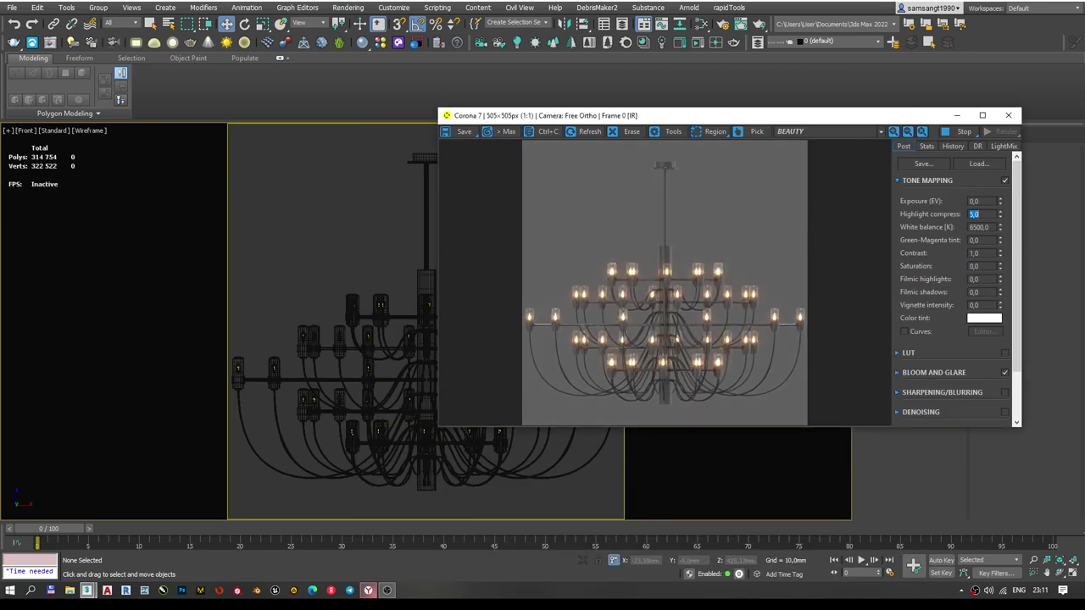
{"action": "left_click", "coordinate": [975, 201]}
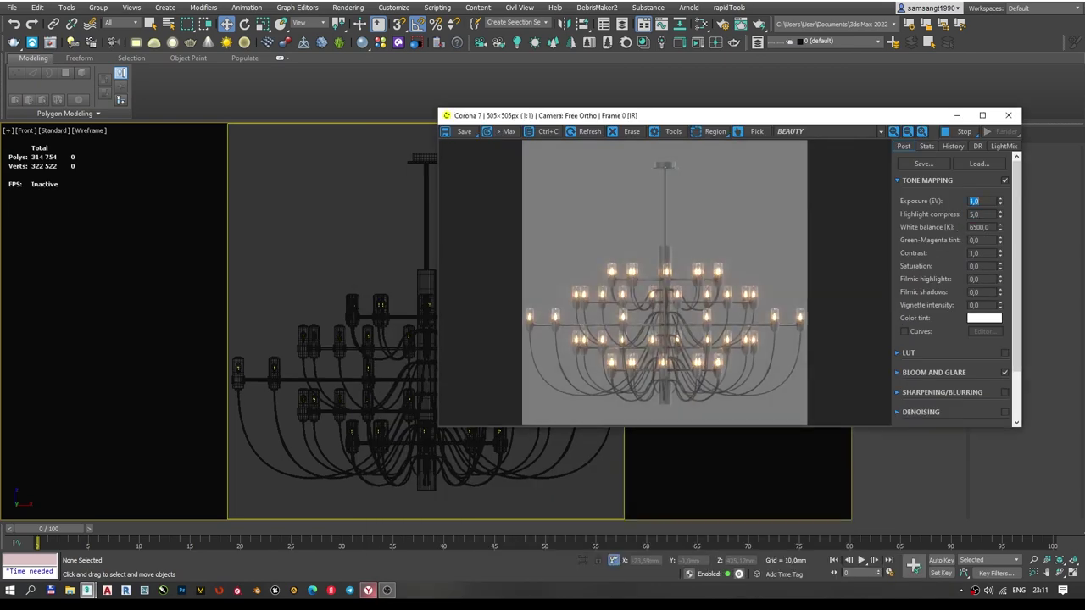
{"action": "scroll", "coordinate": [678, 334], "scroll_direction": "up", "scroll_amount": 3}
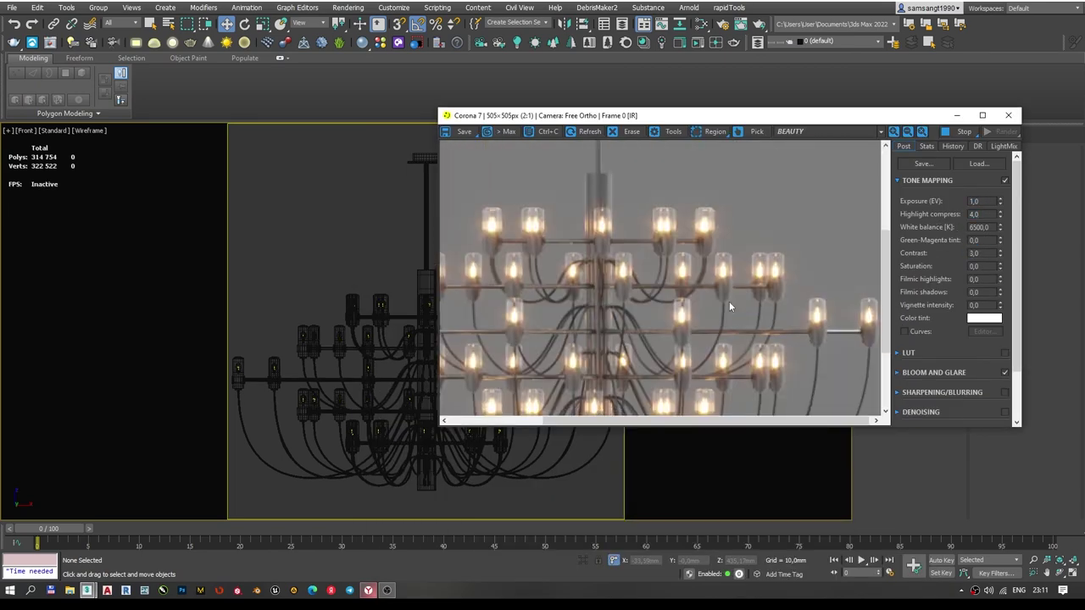
{"action": "left_click_drag", "start_coordinate": [727, 307], "coordinate": [683, 356]}
{"action": "scroll", "coordinate": [688, 307], "scroll_direction": "down", "scroll_amount": 3}
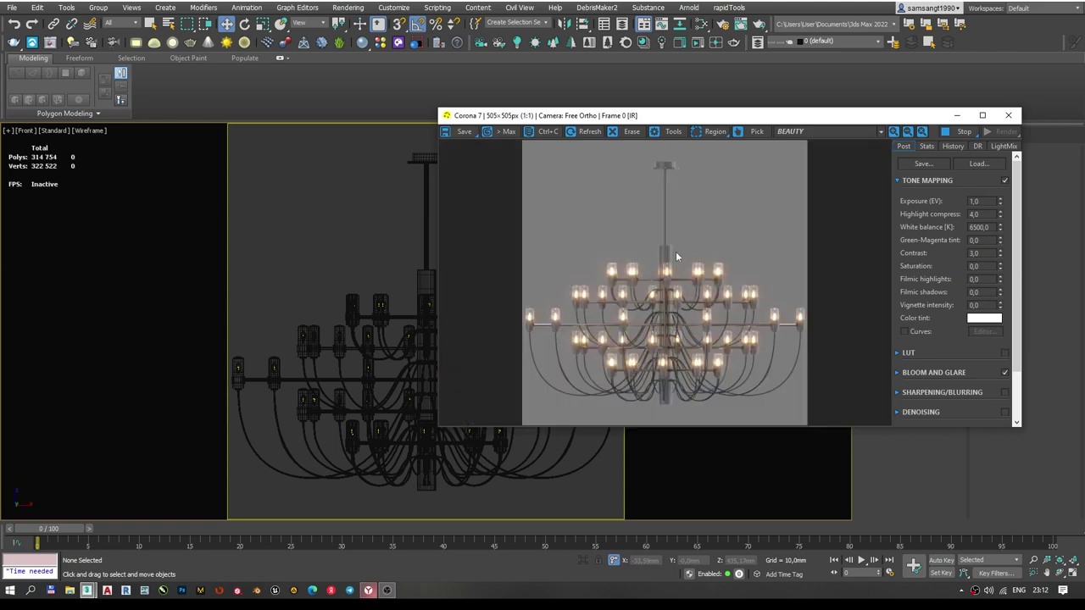
{"action": "left_click", "coordinate": [1000, 217]}
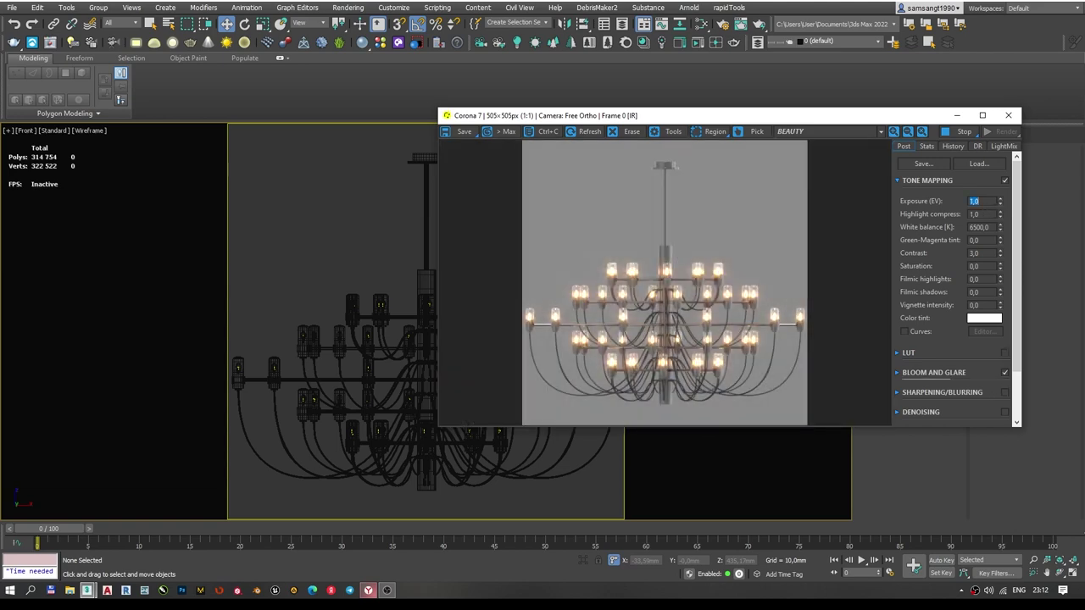
{"action": "scroll", "coordinate": [661, 280], "scroll_direction": "up", "scroll_amount": 1}
{"action": "left_click", "coordinate": [246, 314]}
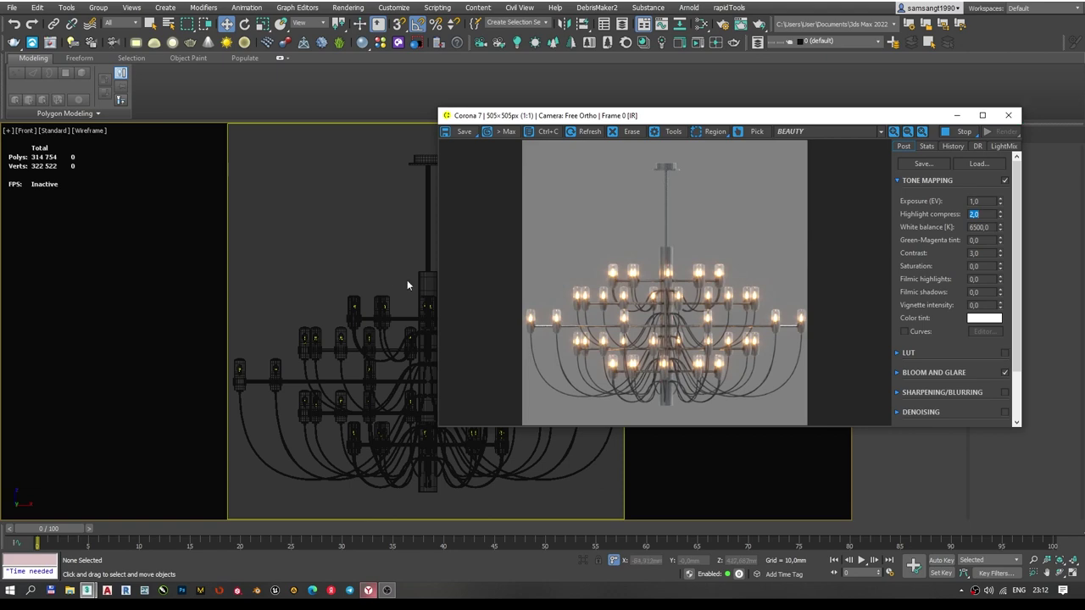
{"action": "middle_click_drag", "start_coordinate": [407, 286], "coordinate": [342, 148]}
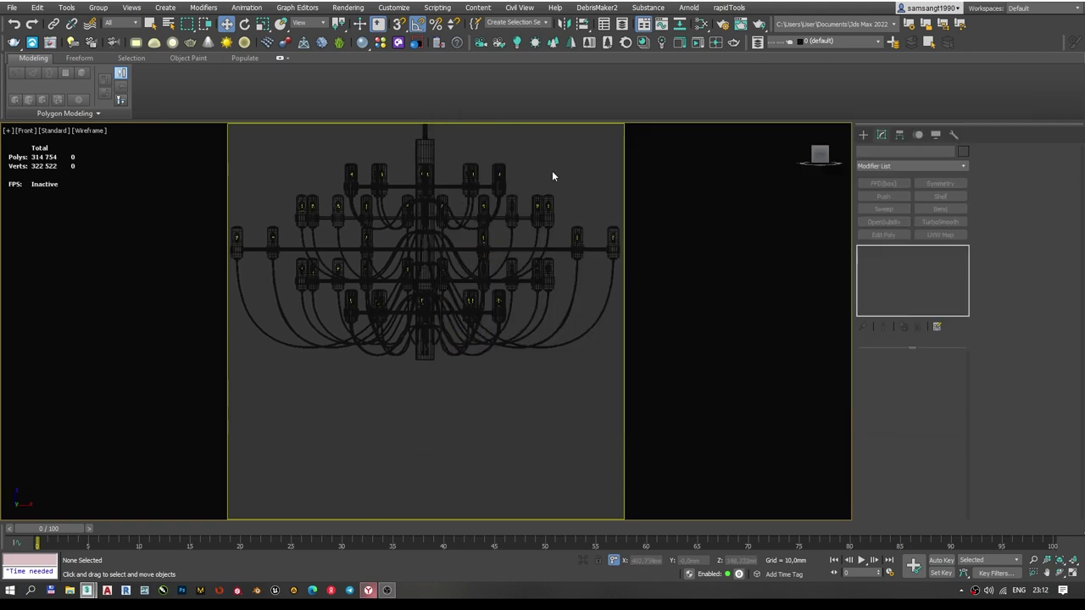
{"action": "left_click", "coordinate": [347, 8]}
{"action": "left_click", "coordinate": [390, 65]}
Create CoronaCamera001 from the view and narrow its field of view onto the chandelier.
{"action": "scroll", "coordinate": [496, 339], "scroll_direction": "up", "scroll_amount": 2}
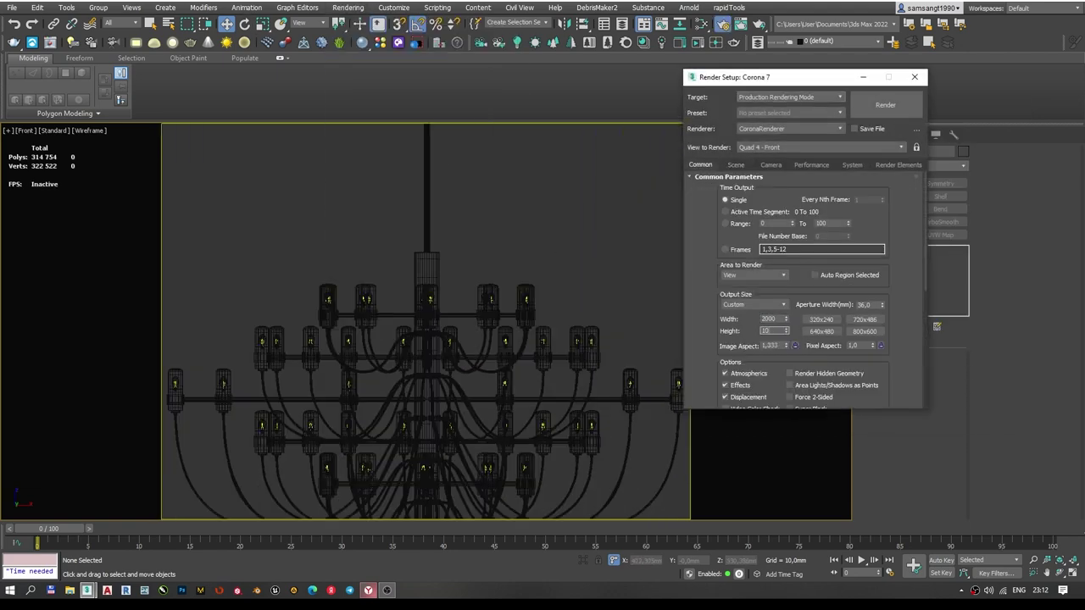
{"action": "scroll", "coordinate": [496, 339], "scroll_direction": "up", "scroll_amount": 2}
{"action": "left_click", "coordinate": [914, 77]}
{"action": "key", "text": "t"}
{"action": "key", "text": "ctrl+c"}
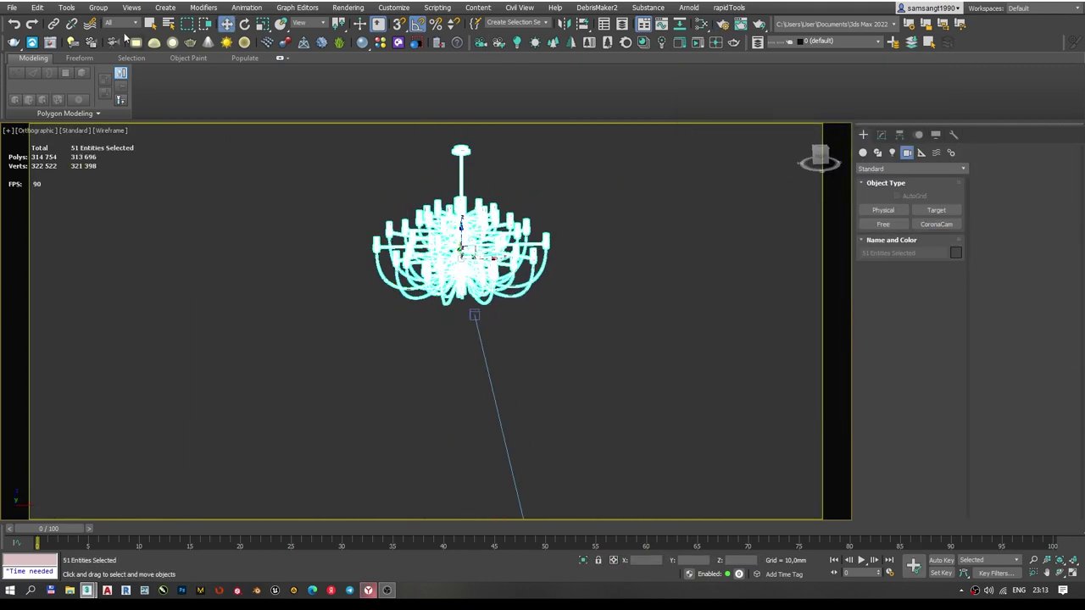
{"action": "left_click", "coordinate": [581, 323]}
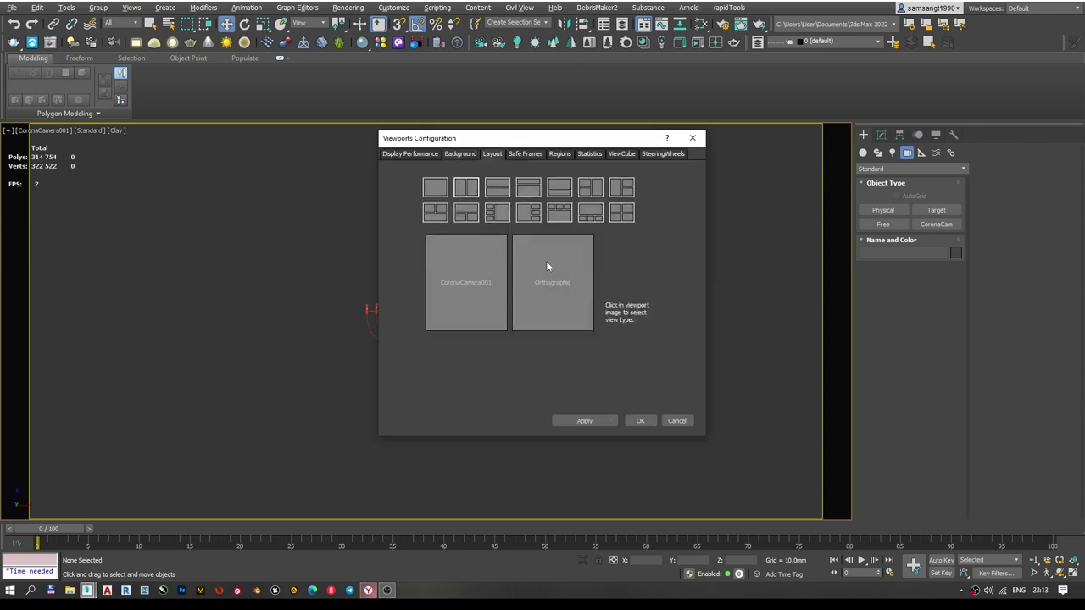
{"action": "key", "text": "Return"}
{"action": "key", "text": "t"}
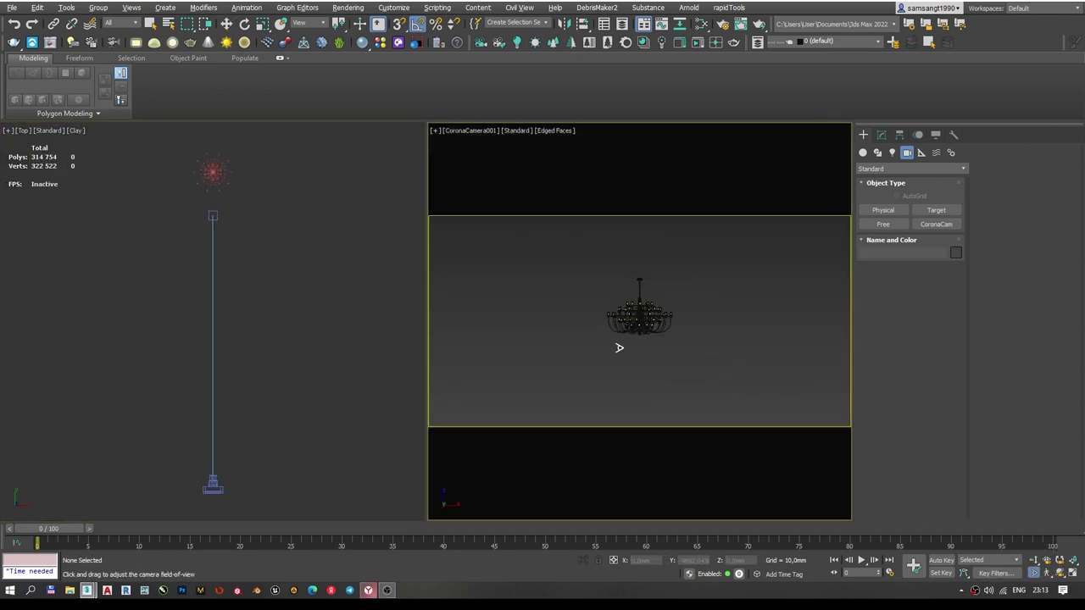
{"action": "left_click_drag", "start_coordinate": [618, 348], "coordinate": [628, 279]}
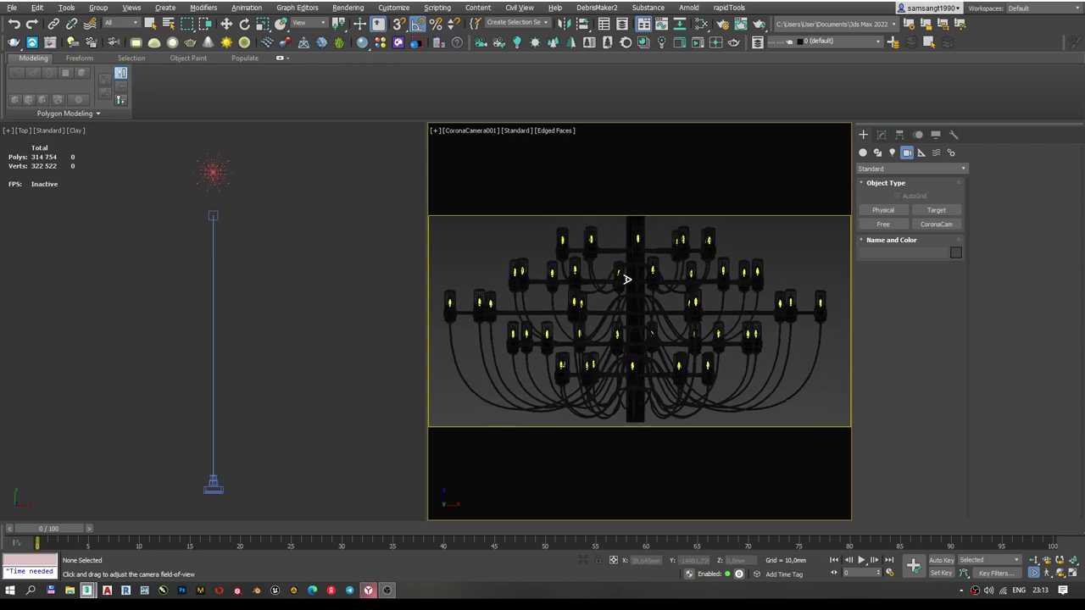
Clone the camera as CoronaCamera002 and aim its target at the chandelier.
{"action": "left_click_drag", "start_coordinate": [227, 469], "coordinate": [325, 449], "text": "shift"}
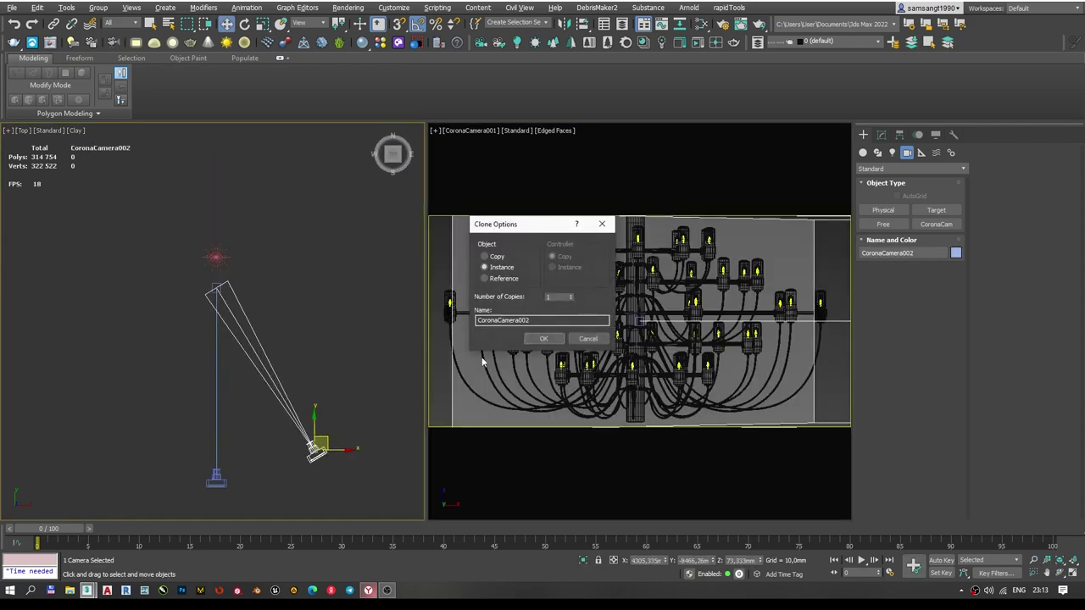
{"action": "key", "text": "Return"}
{"action": "scroll", "coordinate": [324, 449], "scroll_direction": "up", "scroll_amount": 2}
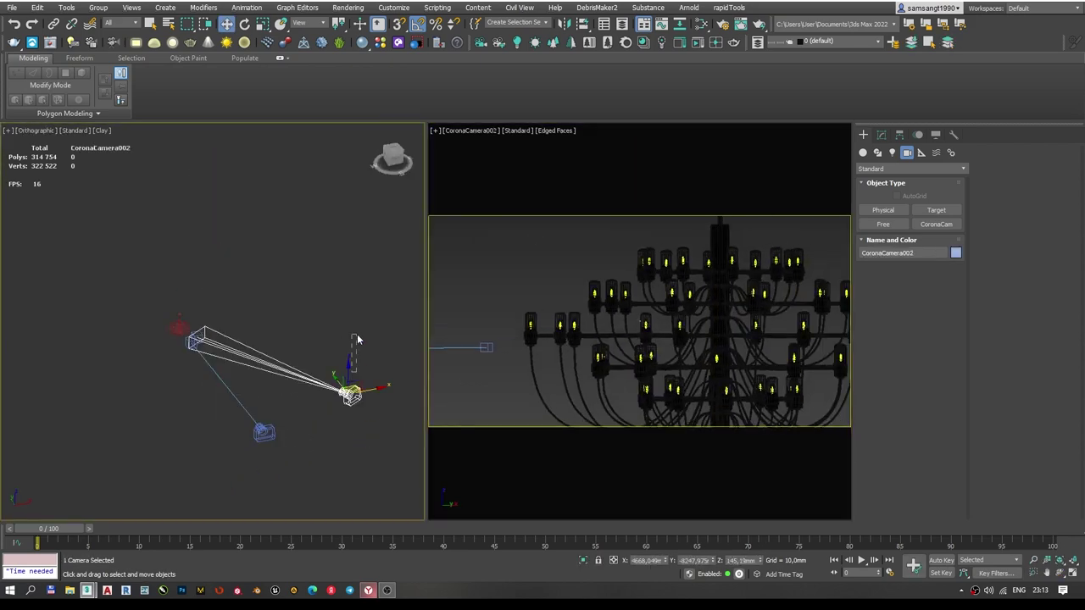
{"action": "mouse_move", "coordinate": [351, 322]}
{"action": "left_mouse_down"}
{"action": "mouse_move", "coordinate": [234, 325]}
{"action": "mouse_move", "coordinate": [227, 272]}
{"action": "left_mouse_up"}
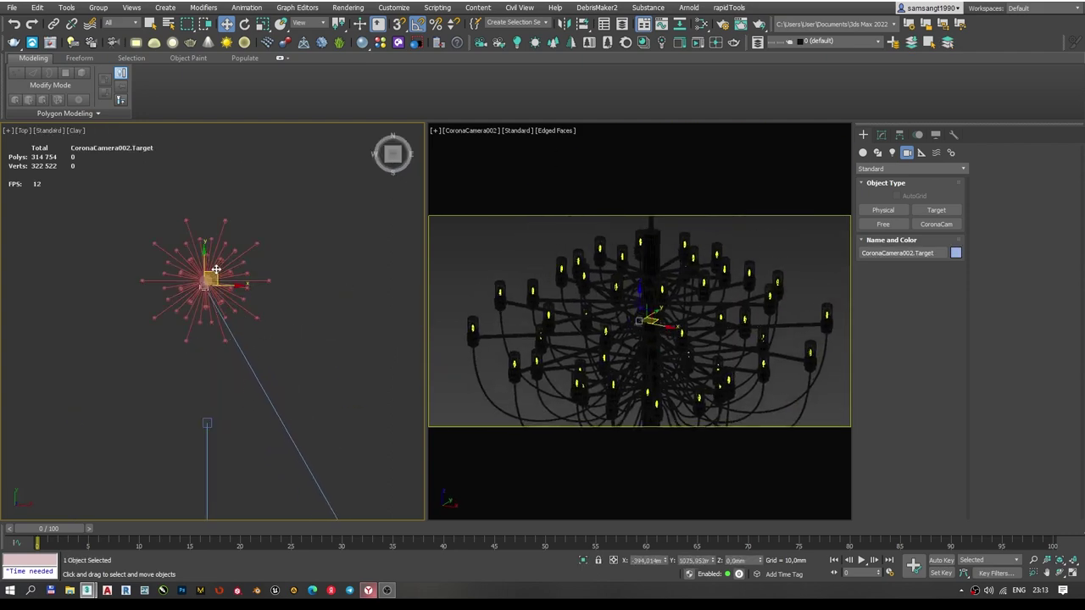
{"action": "left_click", "coordinate": [213, 383]}
Show both cameras in the viewports and render 2000×1000 from CoronaCamera001.
{"action": "key", "text": "c"}
{"action": "double_click", "coordinate": [509, 212]}
{"action": "key", "text": "c"}
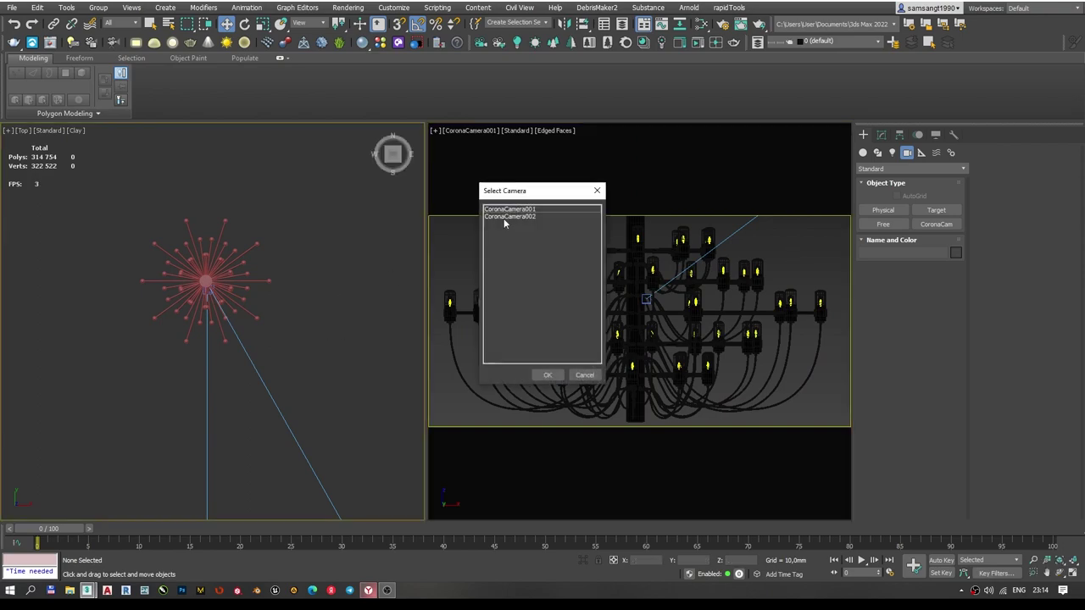
{"action": "double_click", "coordinate": [503, 213]}
{"action": "middle_click_drag", "start_coordinate": [642, 327], "coordinate": [786, 256]}
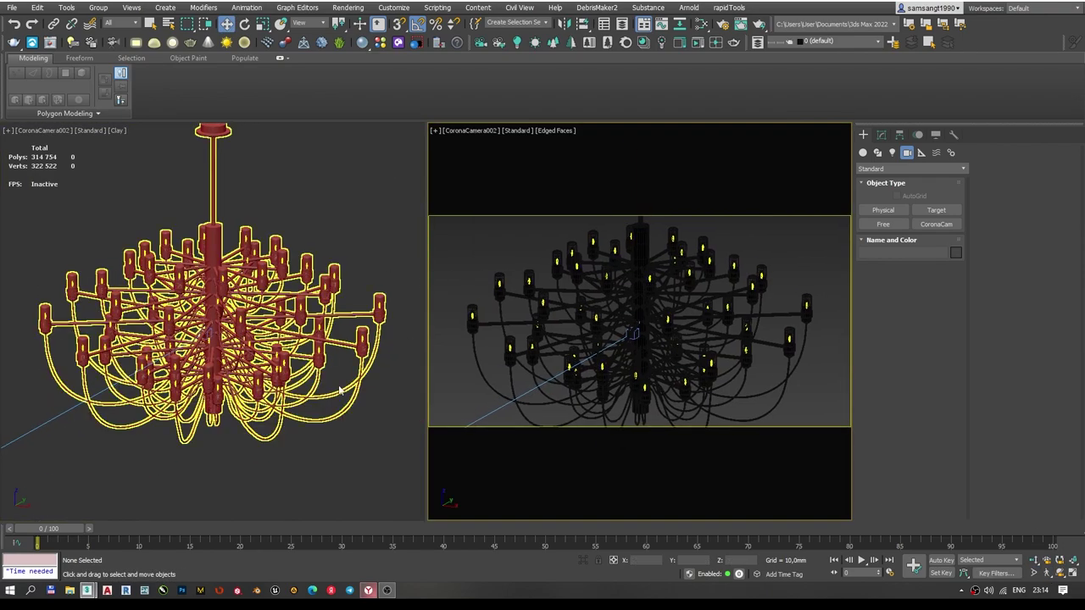
{"action": "right_click", "coordinate": [326, 363]}
{"action": "key", "text": "t"}
{"action": "right_click", "coordinate": [500, 241]}
{"action": "key", "text": "c"}
{"action": "key", "text": "shift+q"}
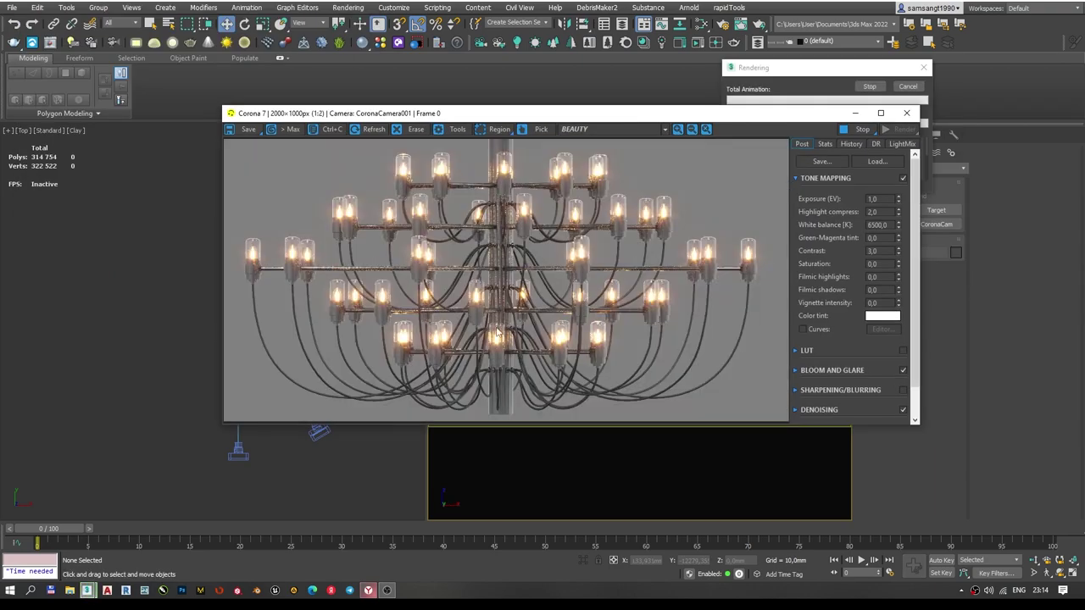
Expand Bloom and Glare and set the bloom size to 20.
{"action": "scroll", "coordinate": [587, 250], "scroll_direction": "up", "scroll_amount": 3}
{"action": "scroll", "coordinate": [593, 314], "scroll_direction": "down", "scroll_amount": 1}
{"action": "scroll", "coordinate": [545, 249], "scroll_direction": "down", "scroll_amount": 2}
{"action": "scroll", "coordinate": [545, 249], "scroll_direction": "down", "scroll_amount": 1}
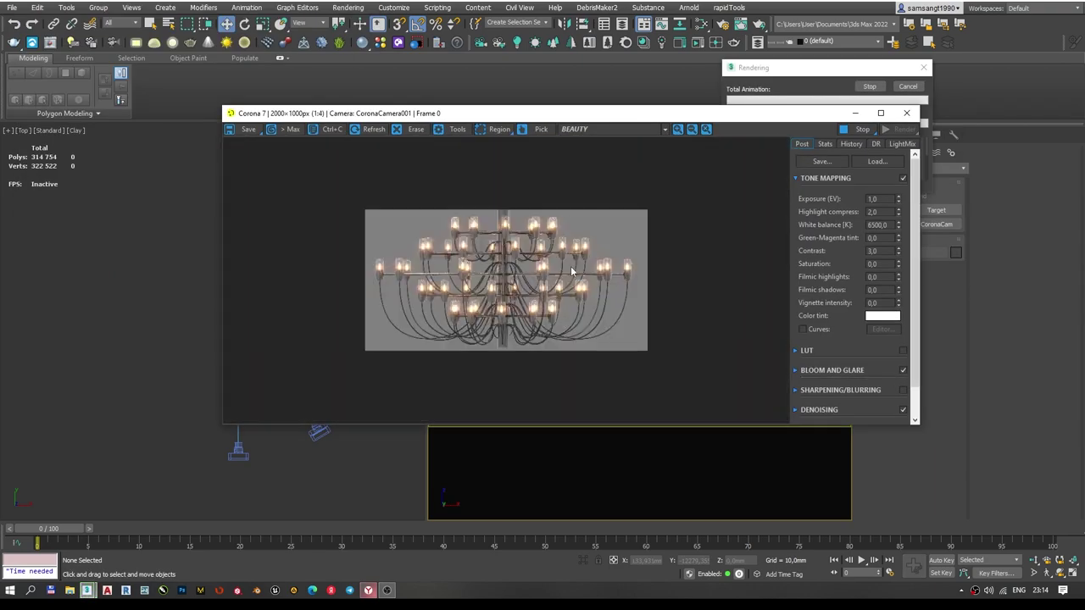
{"action": "scroll", "coordinate": [545, 249], "scroll_direction": "up", "scroll_amount": 1}
{"action": "left_click", "coordinate": [831, 370]}
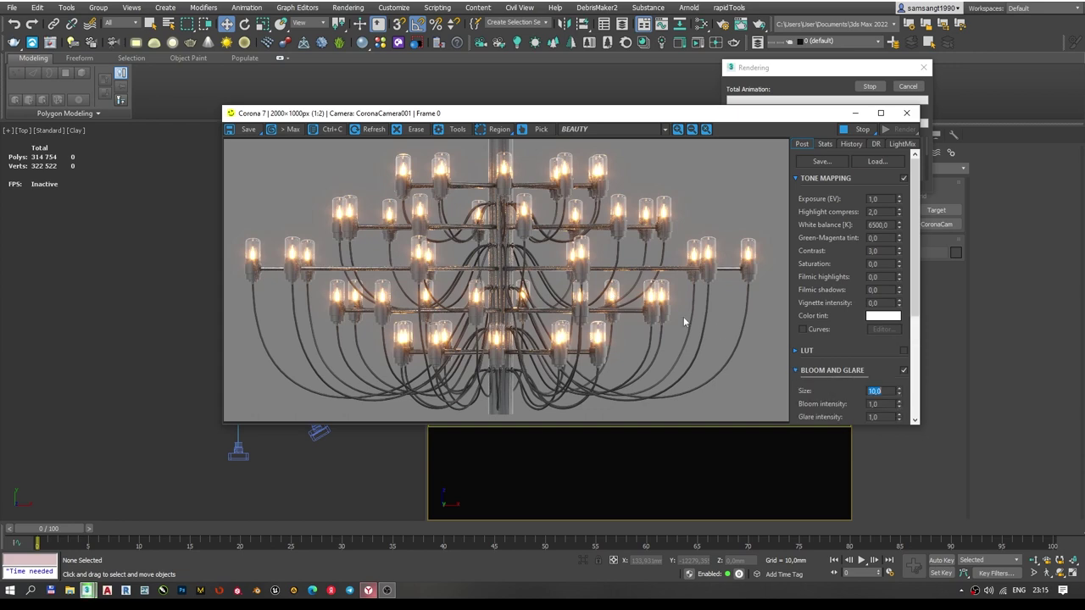
{"action": "type", "text": "5"}
{"action": "key", "text": "Return"}
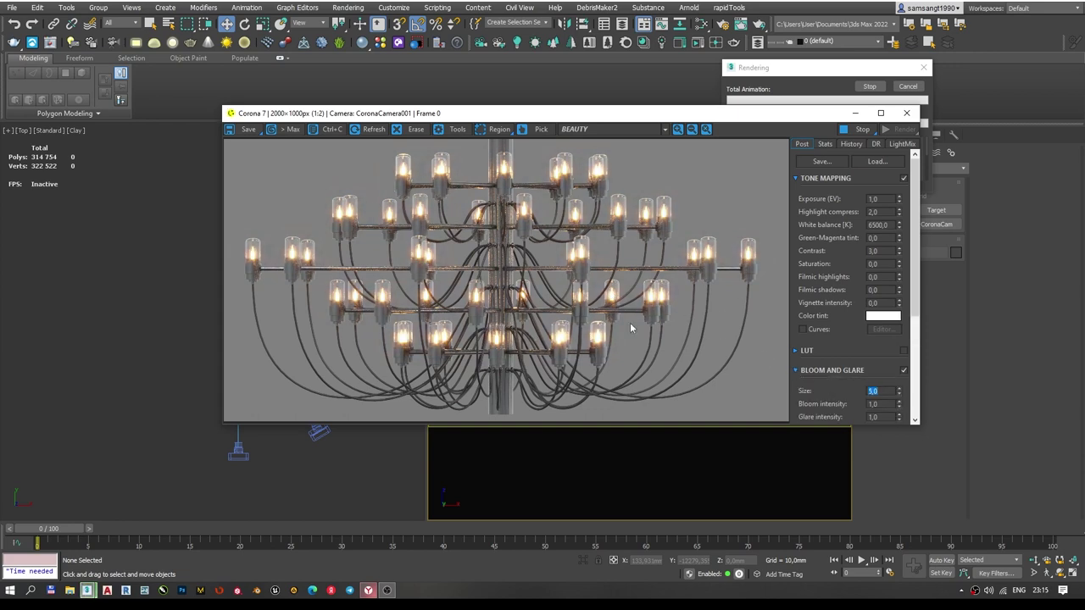
{"action": "scroll", "coordinate": [594, 322], "scroll_direction": "down", "scroll_amount": 1}
{"action": "scroll", "coordinate": [383, 257], "scroll_direction": "up", "scroll_amount": 3}
{"action": "scroll", "coordinate": [383, 257], "scroll_direction": "down", "scroll_amount": 2}
{"action": "scroll", "coordinate": [521, 238], "scroll_direction": "up", "scroll_amount": 1}
{"action": "scroll", "coordinate": [520, 237], "scroll_direction": "up", "scroll_amount": 1}
{"action": "scroll", "coordinate": [520, 238], "scroll_direction": "down", "scroll_amount": 3}
{"action": "type", "text": "20"}
{"action": "key", "text": "Return"}
Raise the glare intensity on the bulbs and review the render stats.
{"action": "scroll", "coordinate": [604, 284], "scroll_direction": "up", "scroll_amount": 1}
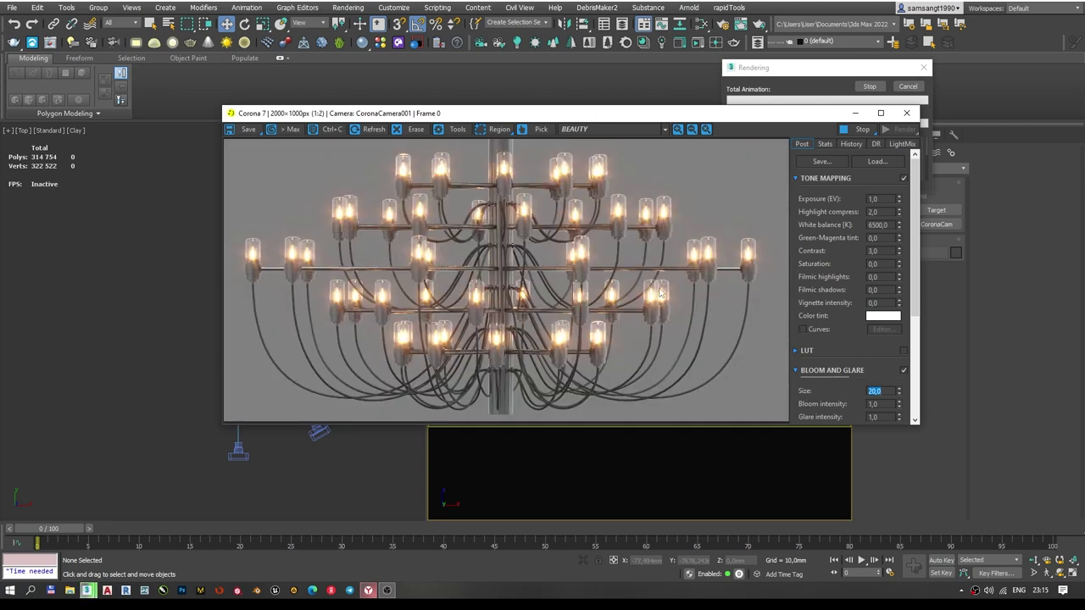
{"action": "scroll", "coordinate": [827, 340], "scroll_direction": "down", "scroll_amount": 2}
{"action": "key", "text": "Tab"}
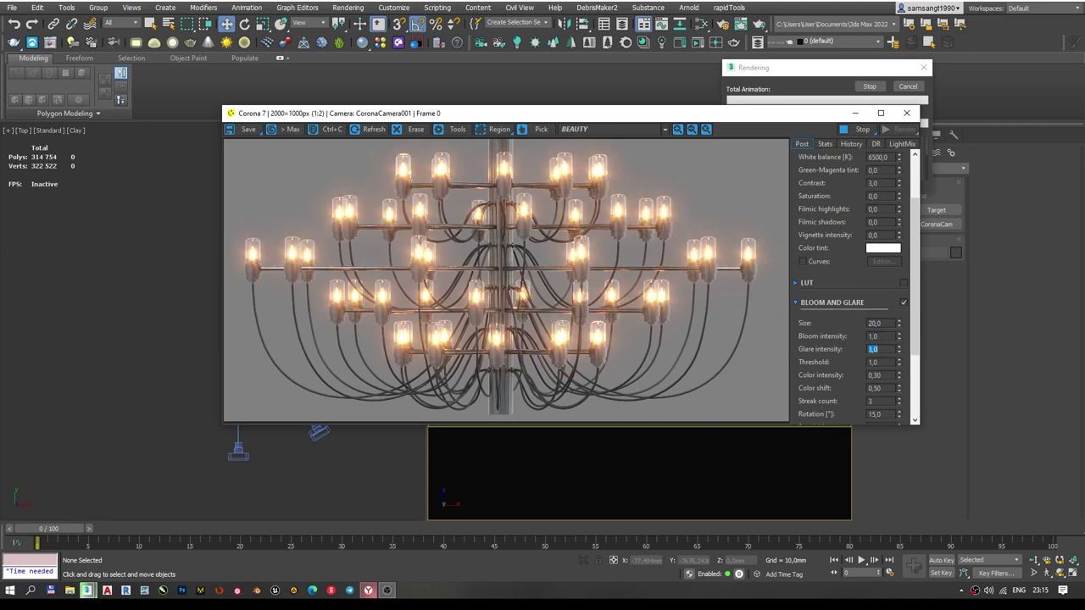
{"action": "type", "text": "3"}
{"action": "key", "text": "Return"}
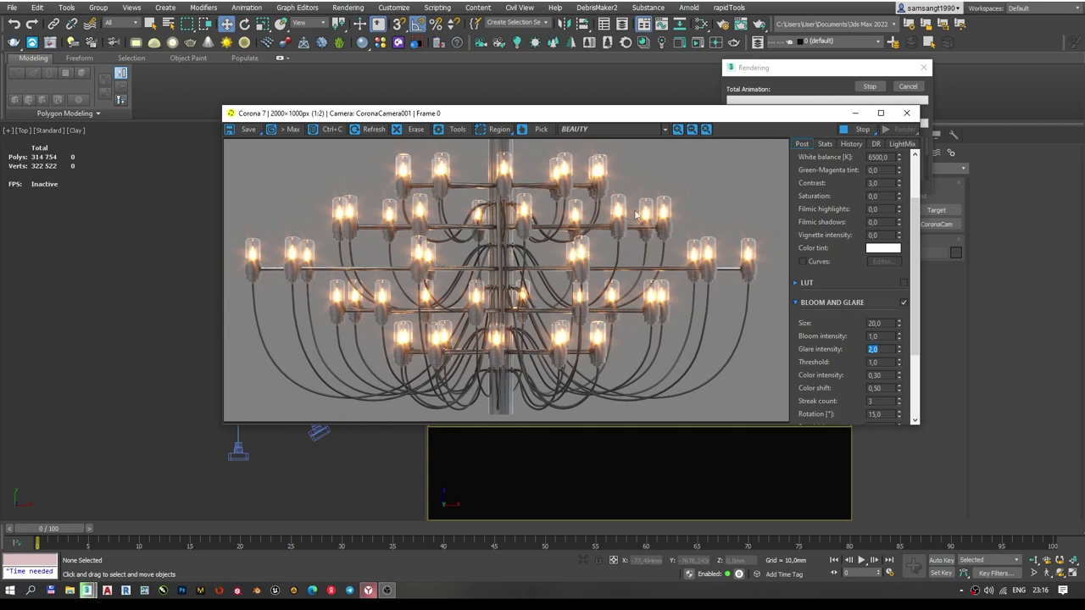
{"action": "left_click", "coordinate": [825, 143]}
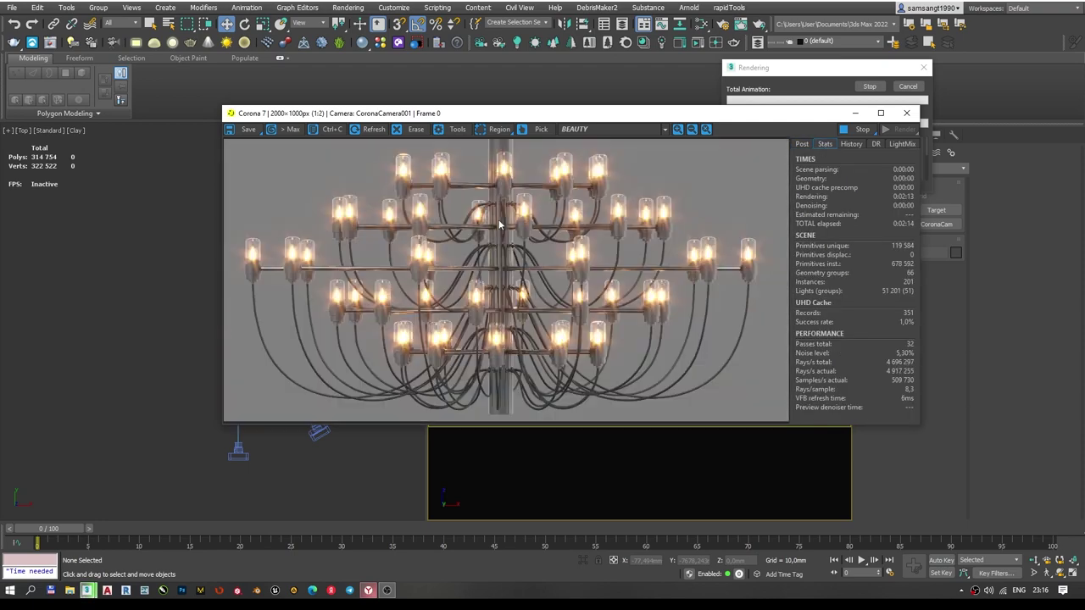
{"action": "scroll", "coordinate": [500, 225], "scroll_direction": "up", "scroll_amount": 2}
{"action": "scroll", "coordinate": [500, 229], "scroll_direction": "up", "scroll_amount": 2}
{"action": "scroll", "coordinate": [508, 219], "scroll_direction": "down", "scroll_amount": 4}
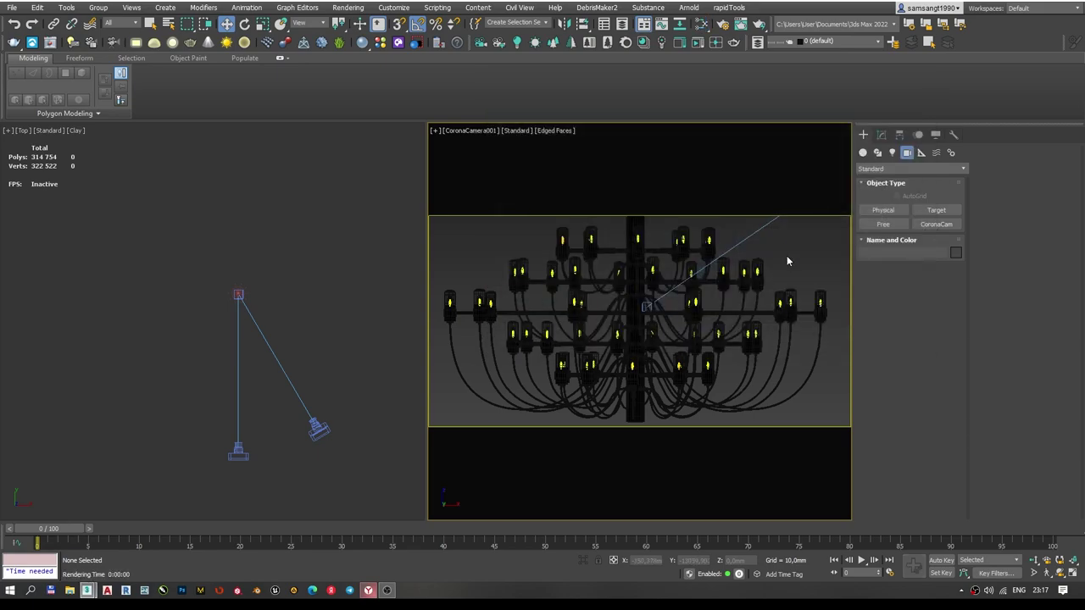
Re-render the chandelier from CoronaCamera001 with all bulbs glowing in the frame buffer.
{"action": "key", "text": "shift+q"}
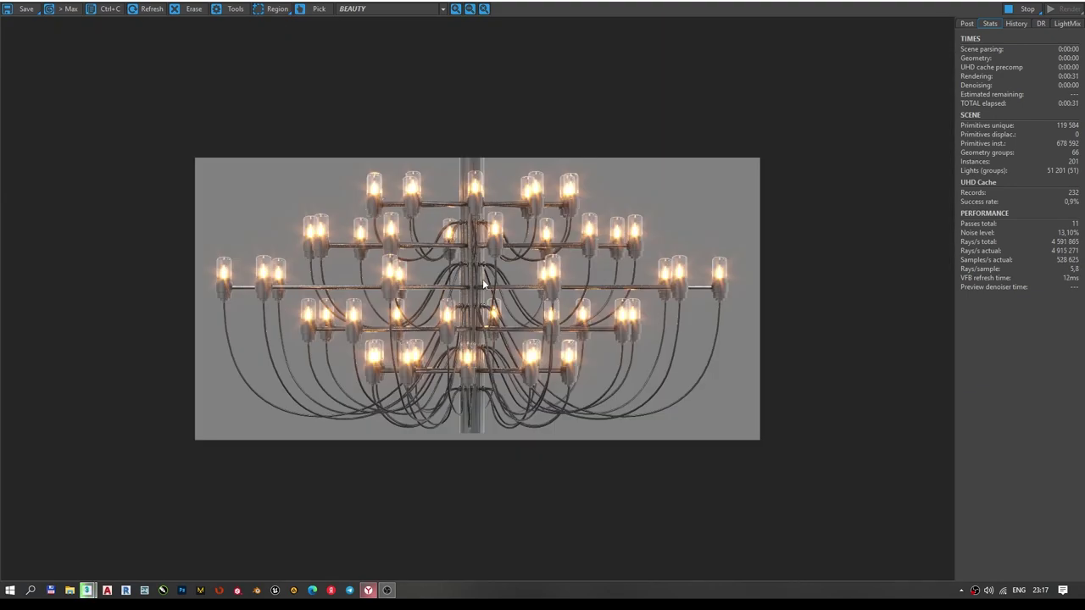
{"action": "scroll", "coordinate": [479, 284], "scroll_direction": "up", "scroll_amount": 2}
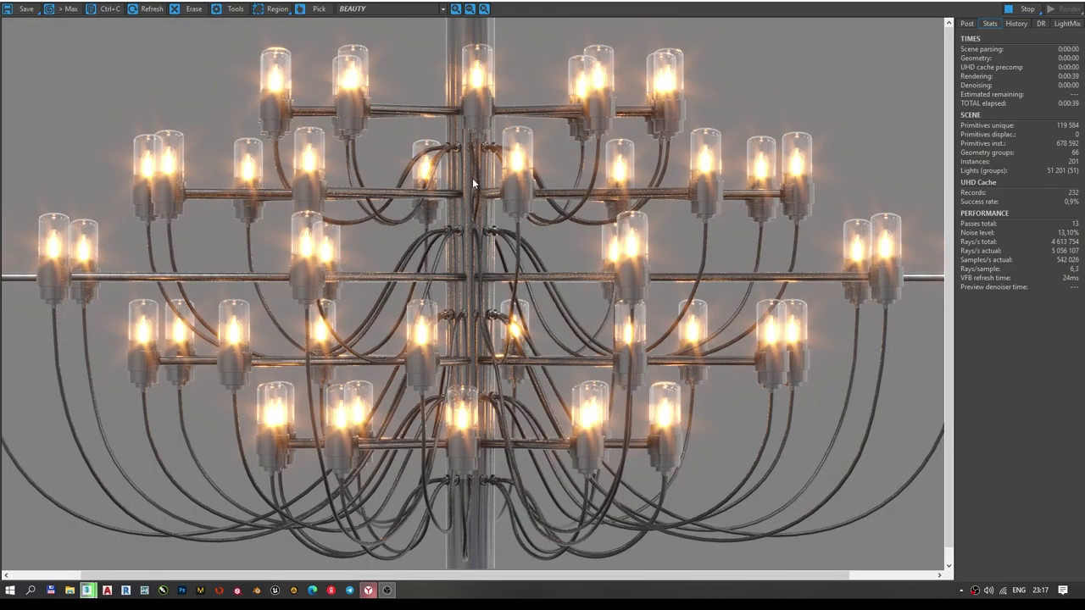
{"action": "scroll", "coordinate": [472, 178], "scroll_direction": "down", "scroll_amount": 2}
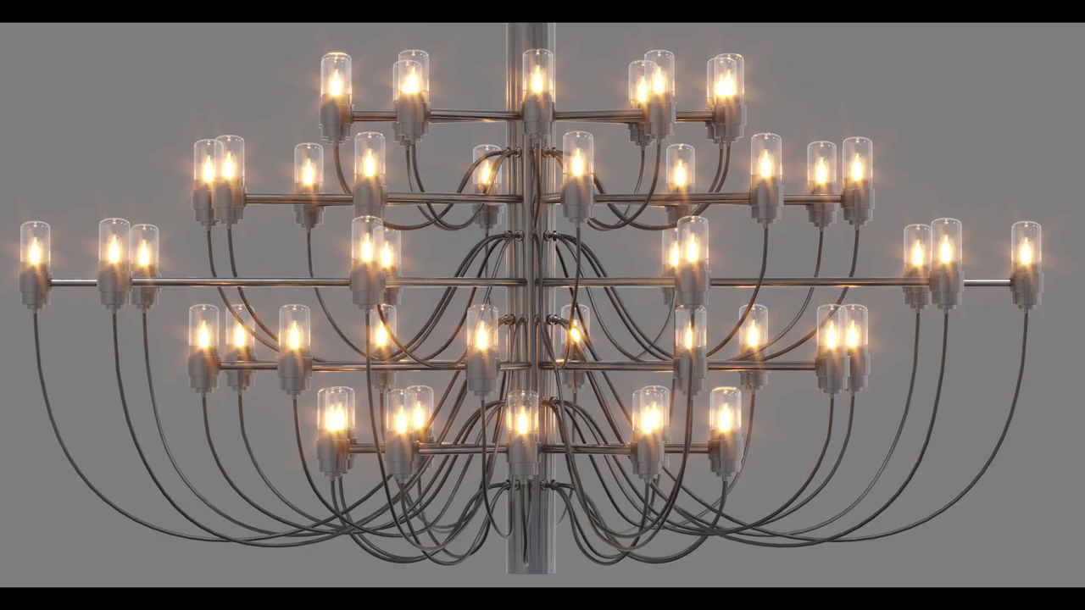